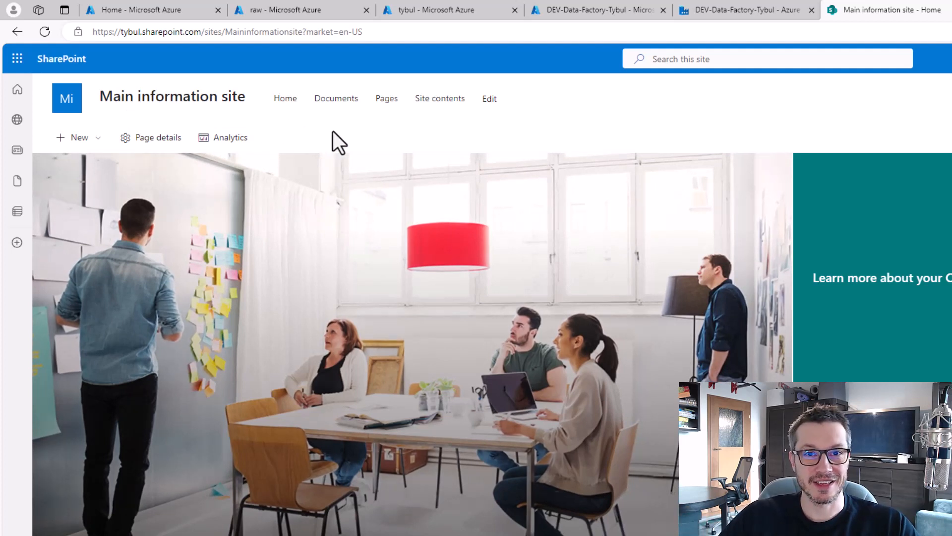
Open SalesByCountry.xlsx from the site's Documents library in Excel for the web.
{"action": "left_click", "coordinate": [342, 100]}
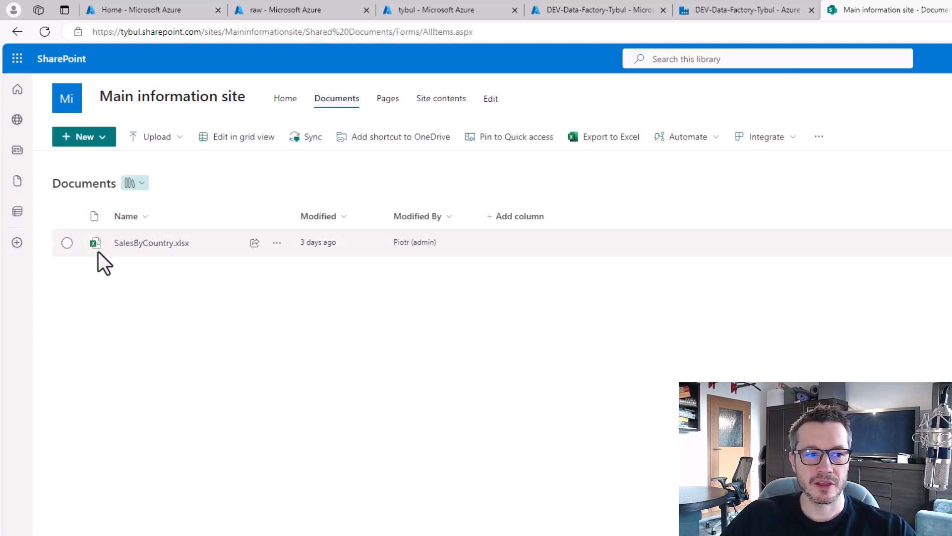
{"action": "left_click", "coordinate": [149, 244]}
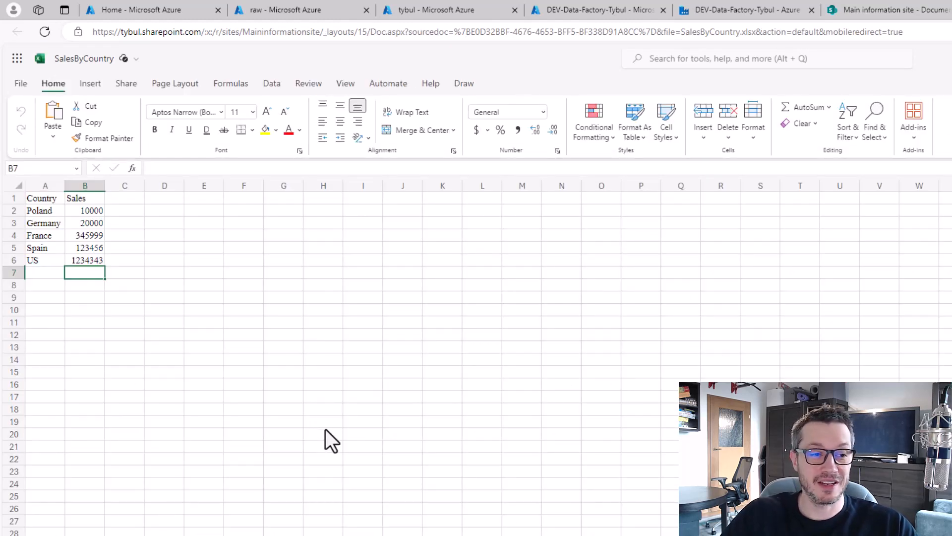
Set the US sales value in cell B6 to 1111, then return to the DEV-Data-Factory-Tybul portal.
{"action": "left_click", "coordinate": [88, 262]}
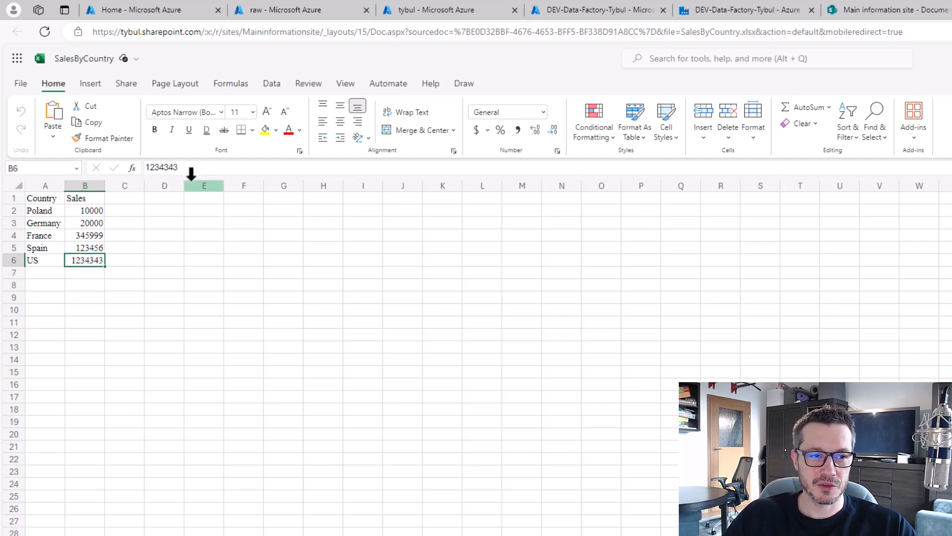
{"action": "double_click", "coordinate": [143, 168]}
{"action": "type", "text": "1111"}
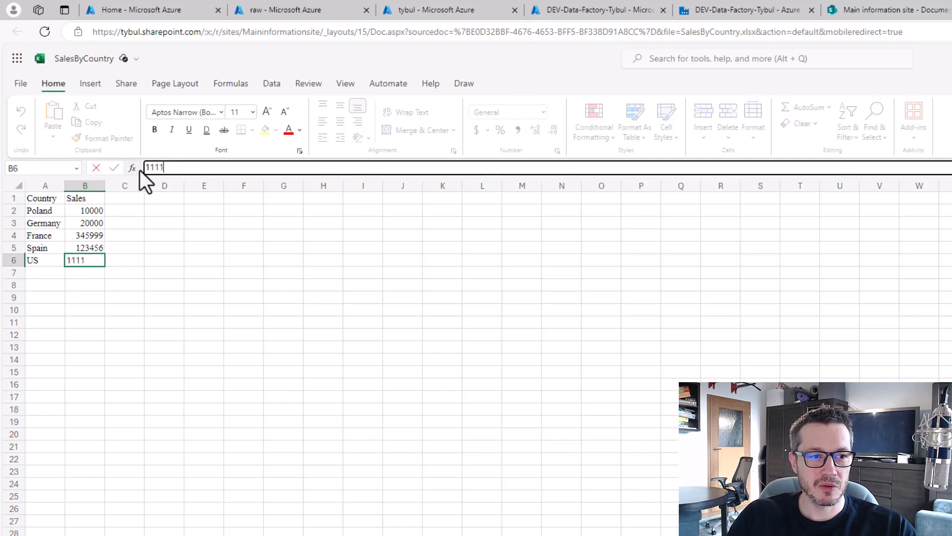
{"action": "key", "text": "Return"}
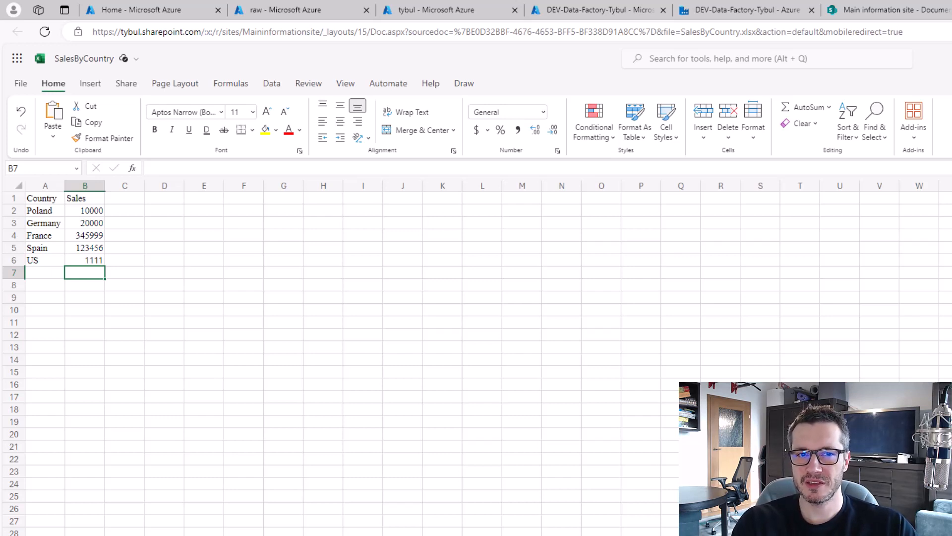
{"action": "left_click", "coordinate": [570, 10]}
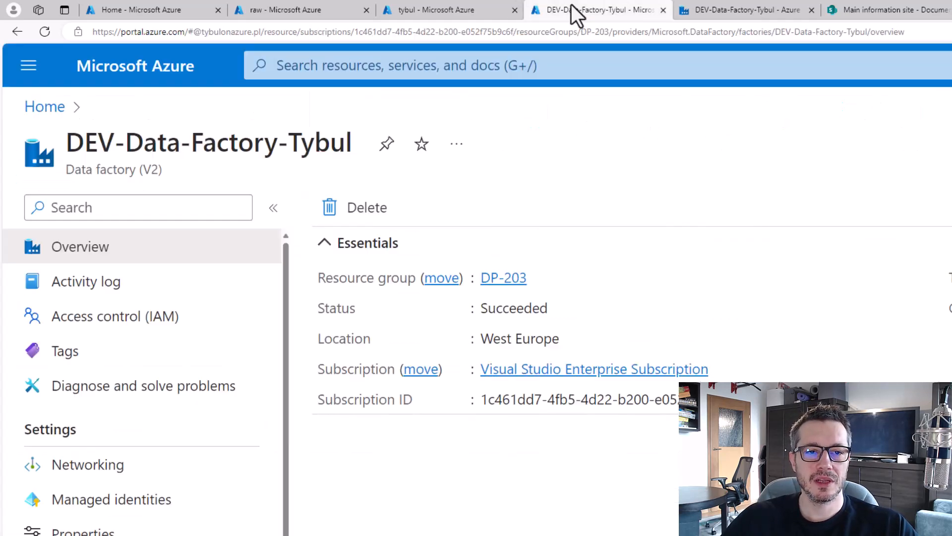
Search new linked service connectors for 'share' in ADF studio and cancel without adding one.
{"action": "left_click", "coordinate": [780, 10]}
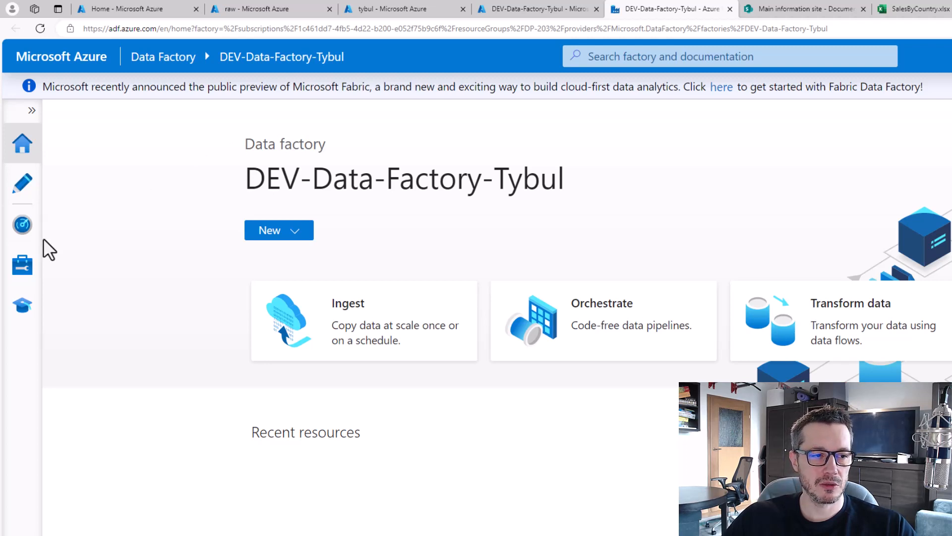
{"action": "left_click", "coordinate": [24, 276]}
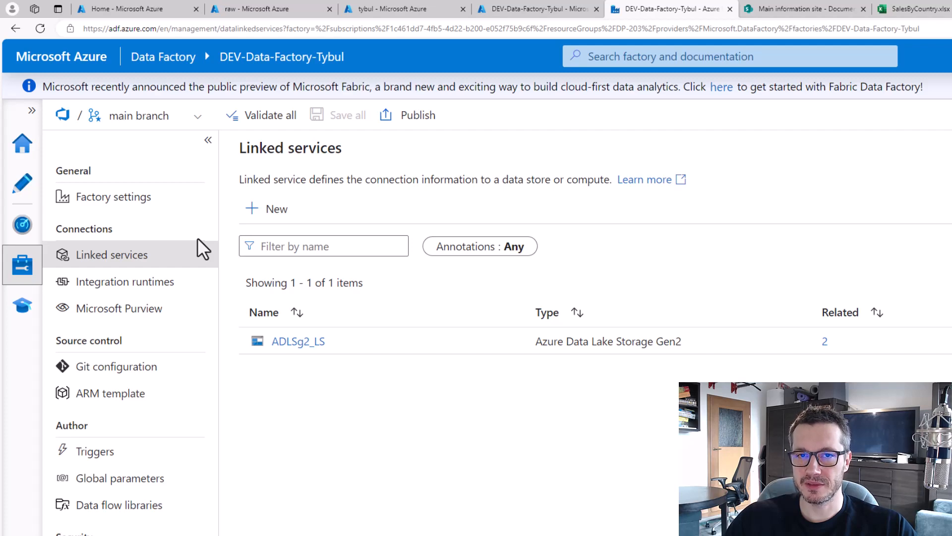
{"action": "left_click", "coordinate": [276, 212]}
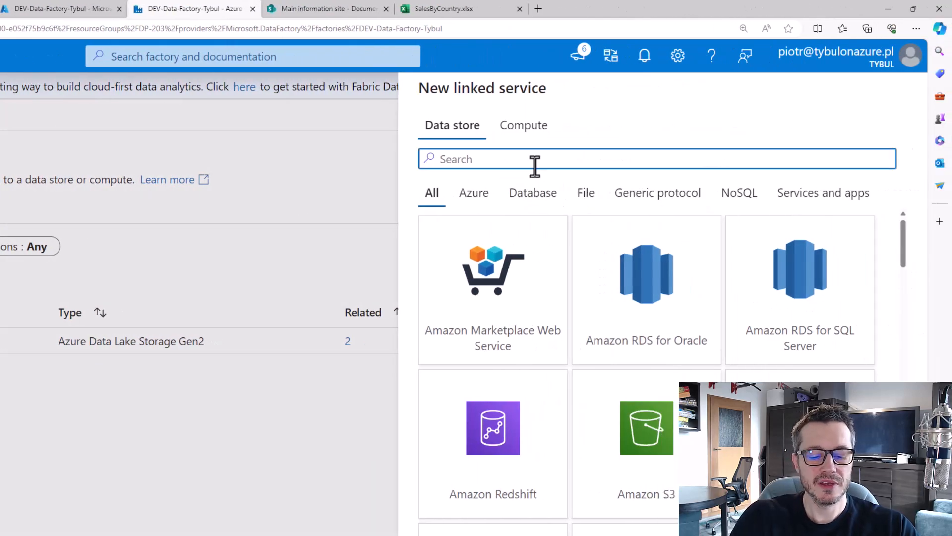
{"action": "type", "text": "share"}
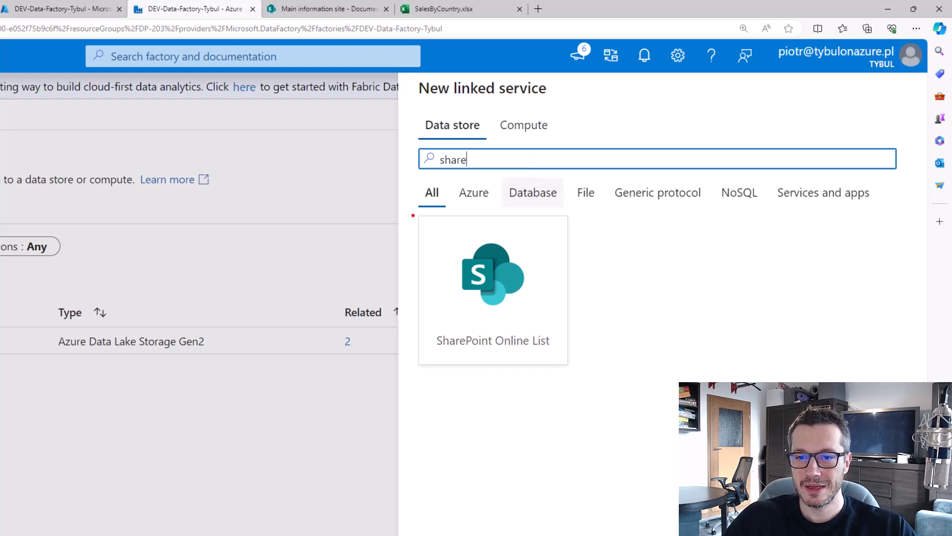
{"action": "left_click_drag", "start_coordinate": [434, 346], "coordinate": [554, 349]}
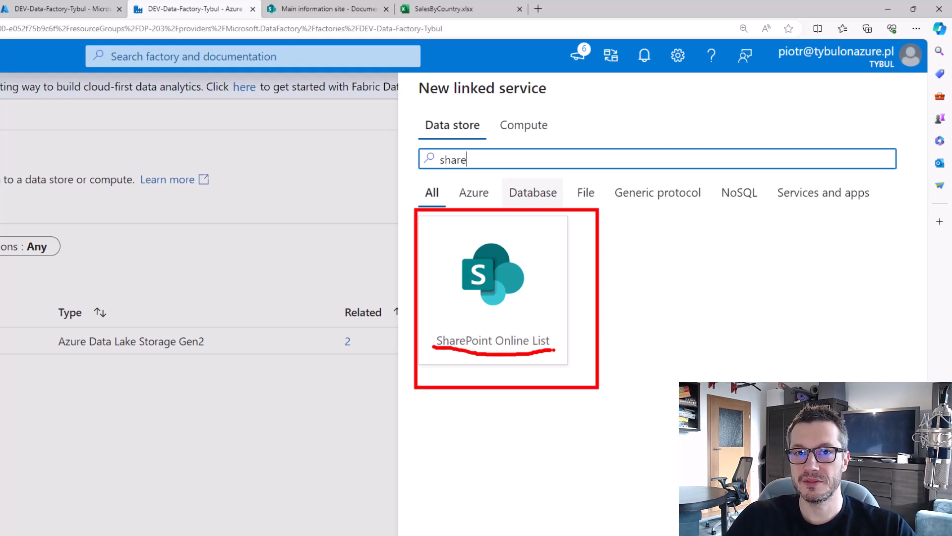
{"action": "key", "text": "Escape"}
{"action": "key", "text": "Escape"}
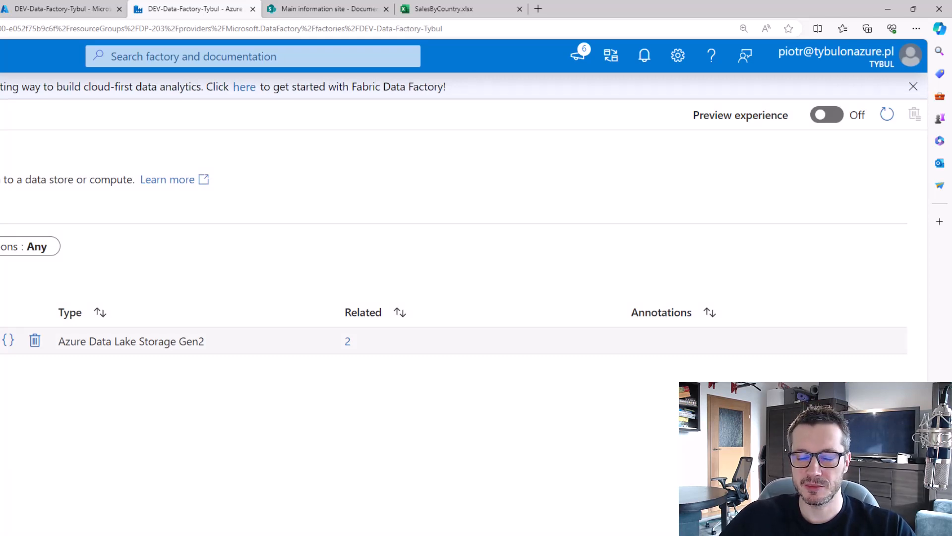
{"action": "left_click", "coordinate": [325, 8]}
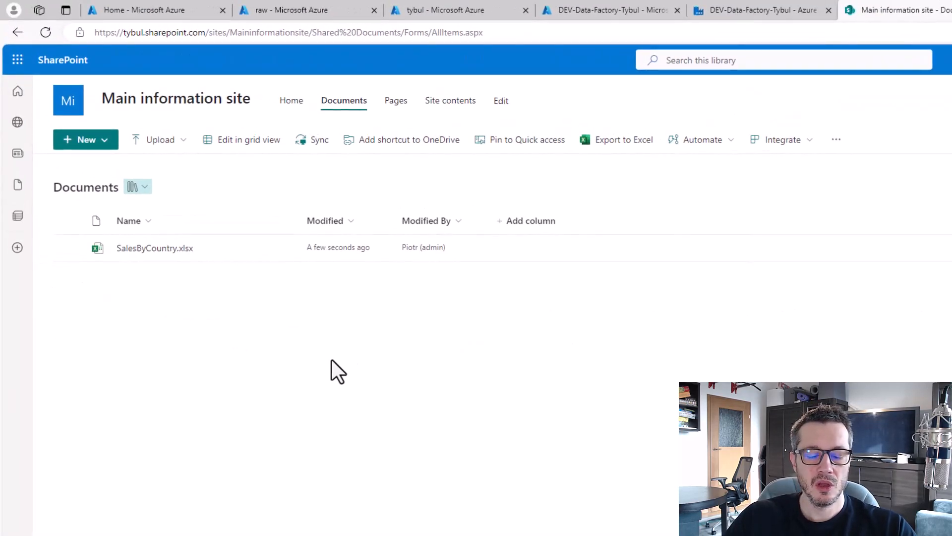
Open the Books list from Site contents and review its Title, Author, Publish date and recommendation columns.
{"action": "key", "text": "ctrl+2"}
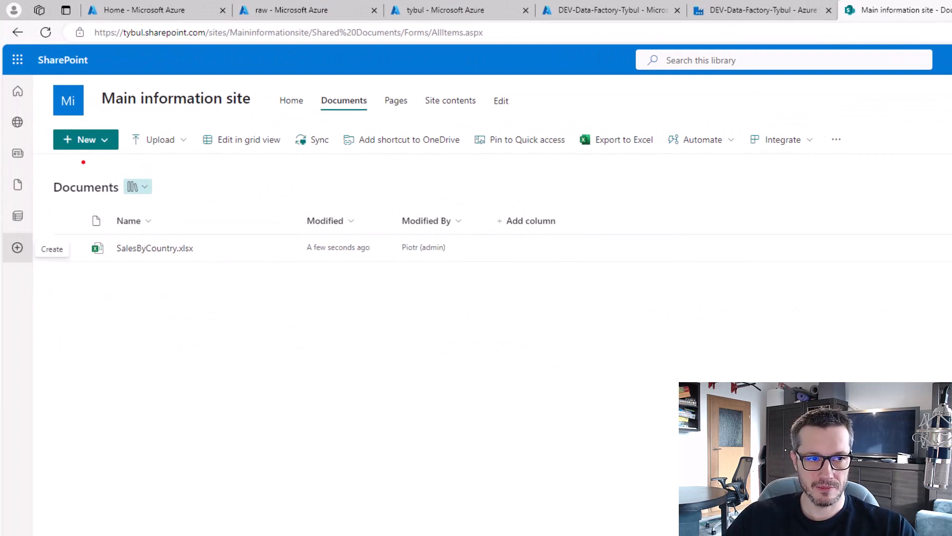
{"action": "mouse_move", "coordinate": [48, 173]}
{"action": "left_mouse_down"}
{"action": "mouse_move", "coordinate": [213, 278]}
{"action": "mouse_move", "coordinate": [257, 285]}
{"action": "left_mouse_up"}
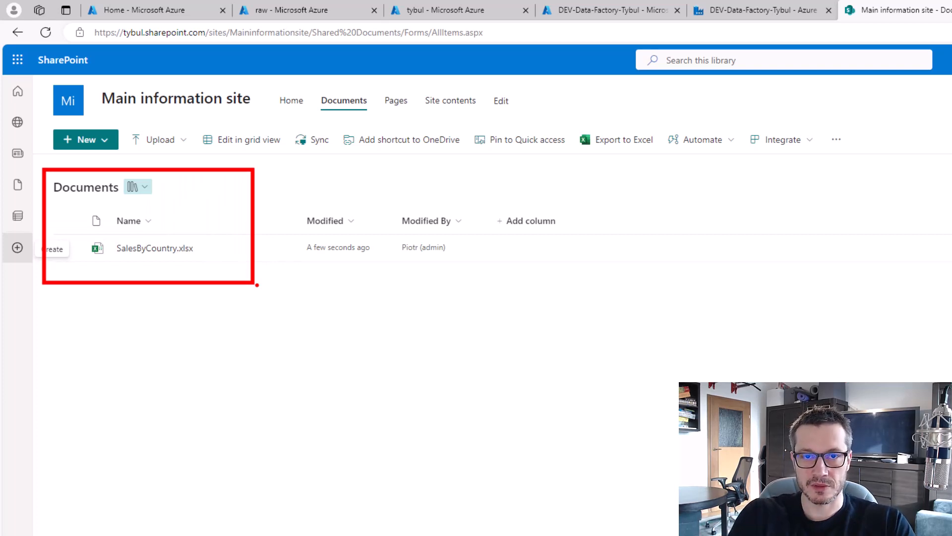
{"action": "key", "text": "Escape"}
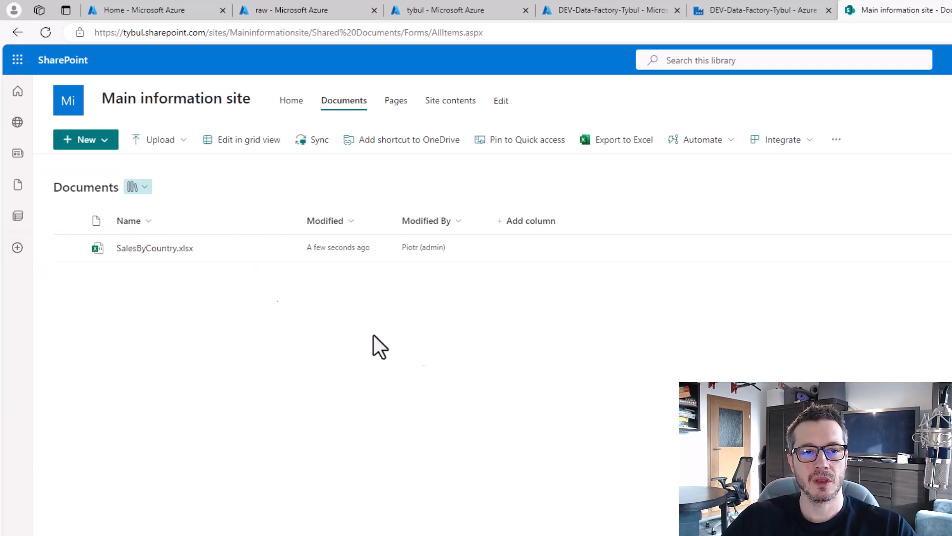
{"action": "left_click", "coordinate": [450, 103]}
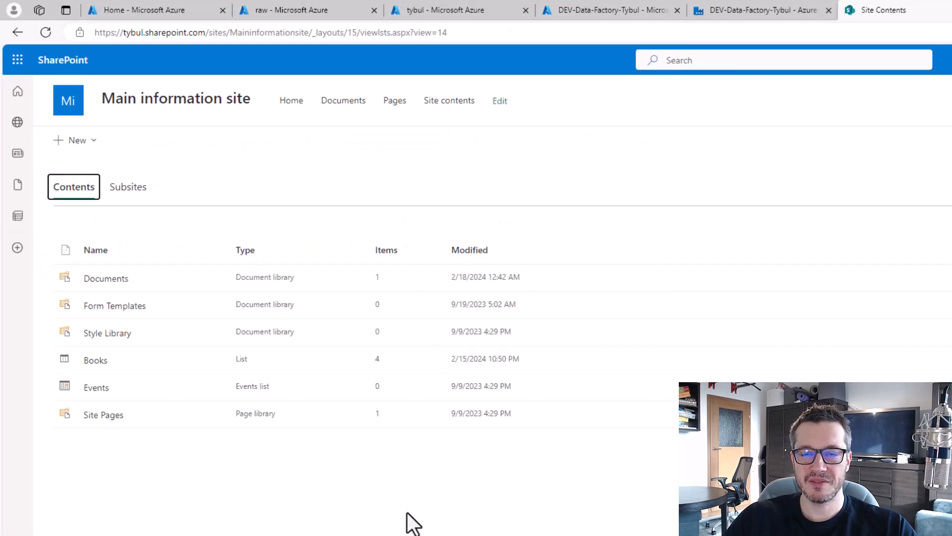
{"action": "key", "text": "ctrl+2"}
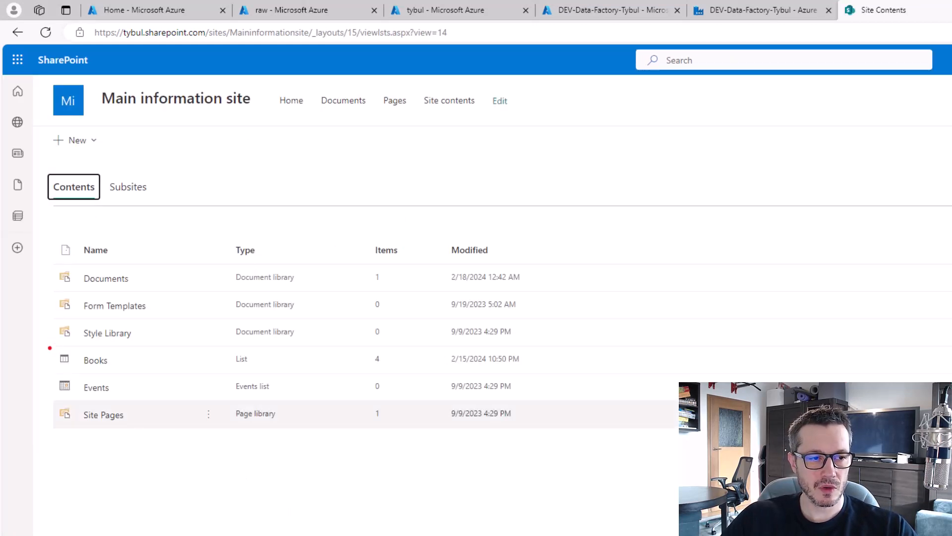
{"action": "left_click_drag", "start_coordinate": [48, 342], "coordinate": [409, 367]}
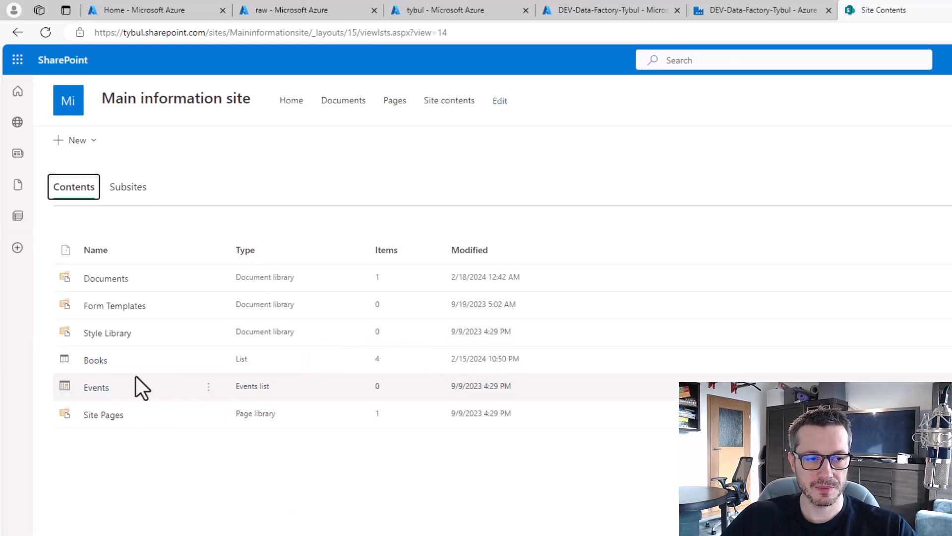
{"action": "left_click", "coordinate": [99, 366]}
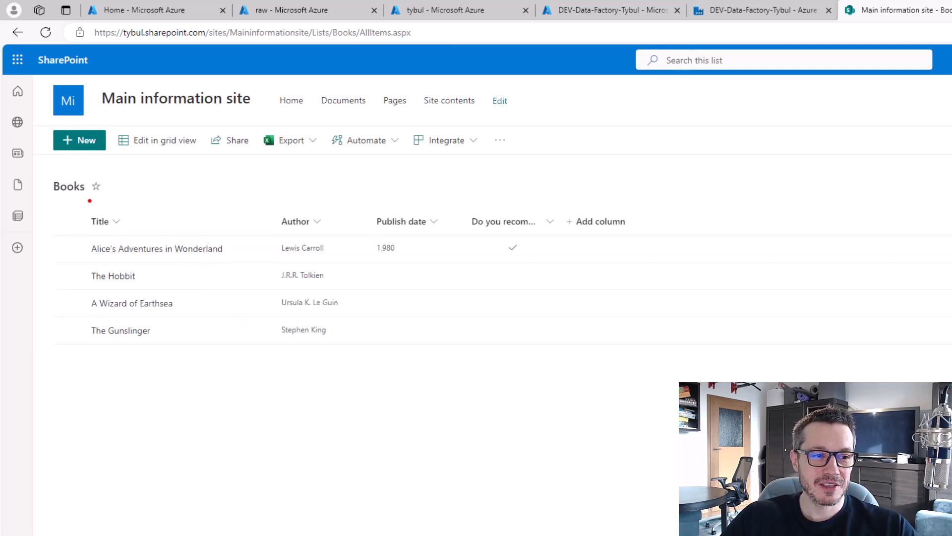
{"action": "left_click_drag", "start_coordinate": [77, 199], "coordinate": [230, 370]}
{"action": "left_click_drag", "start_coordinate": [266, 198], "coordinate": [345, 372]}
{"action": "left_click_drag", "start_coordinate": [364, 196], "coordinate": [460, 374]}
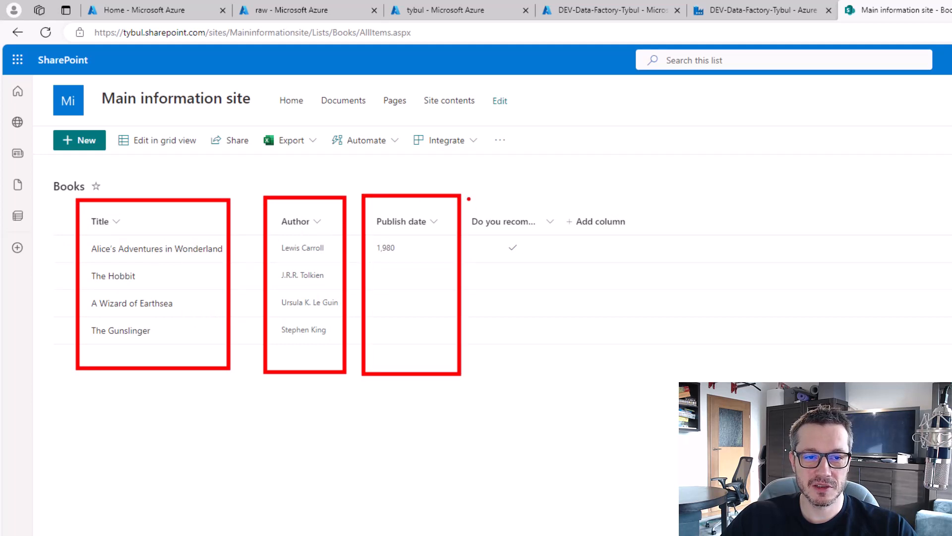
{"action": "left_click_drag", "start_coordinate": [469, 199], "coordinate": [557, 381]}
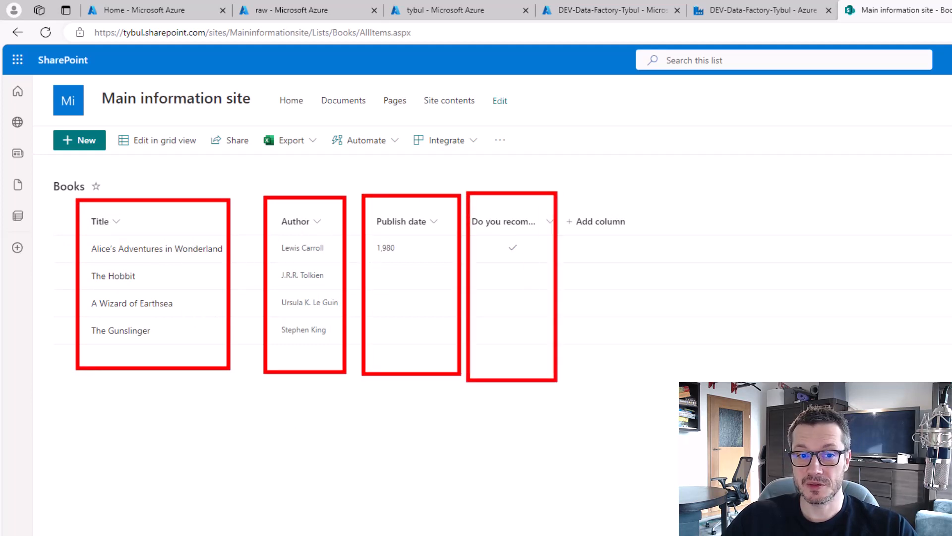
{"action": "key", "text": "Escape"}
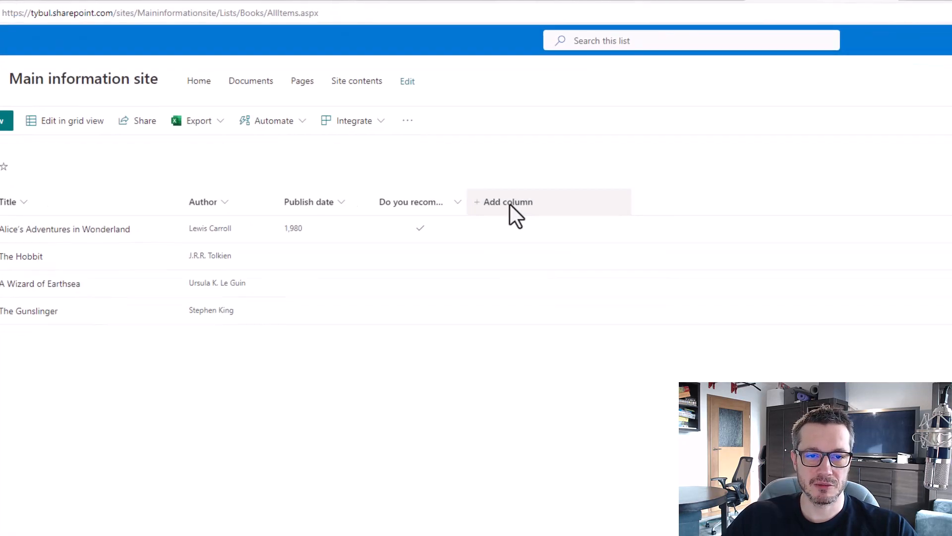
Create a Text column called 'Did you like it?' in the Books list.
{"action": "left_click", "coordinate": [510, 203]}
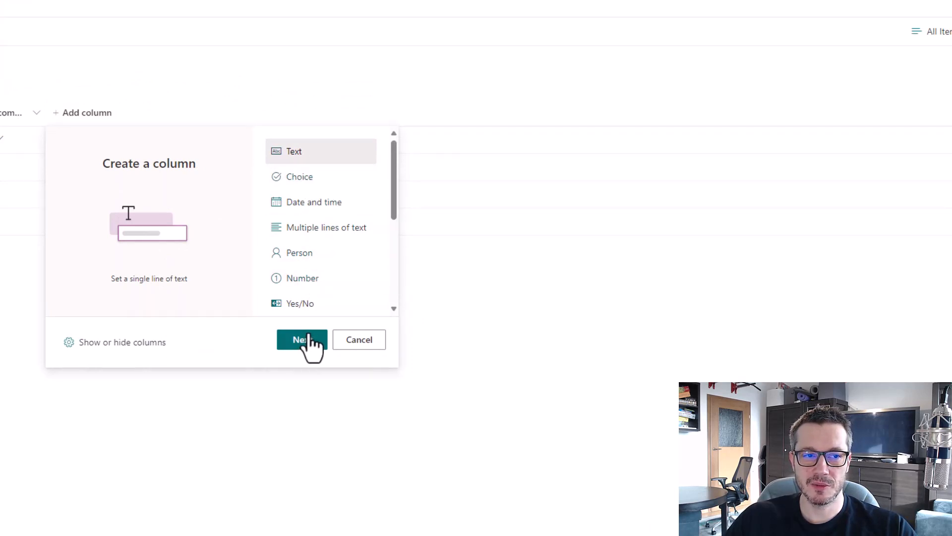
{"action": "left_click", "coordinate": [308, 338]}
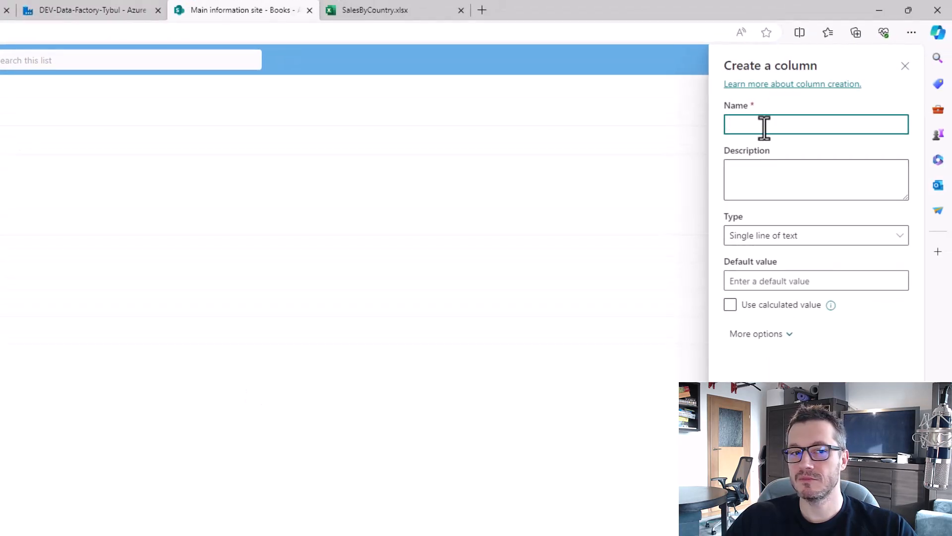
{"action": "type", "text": "Did you"}
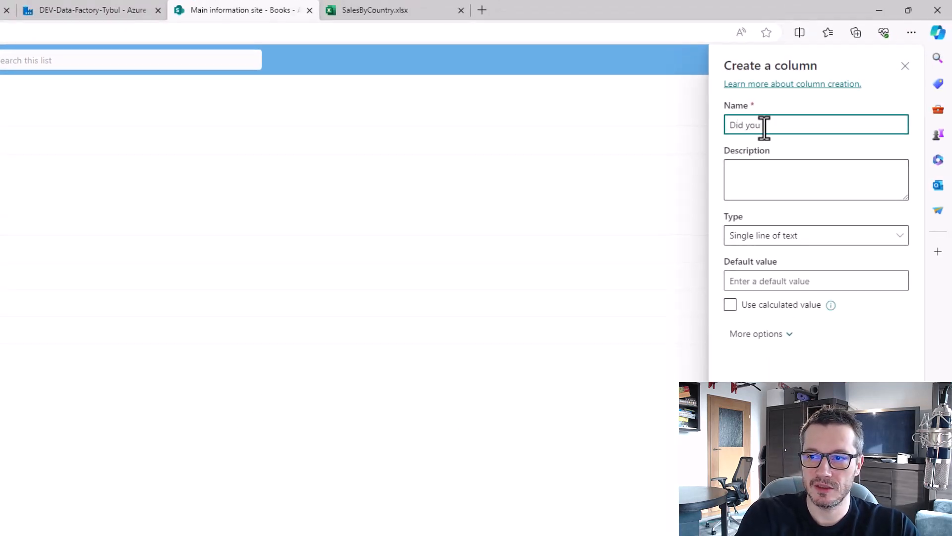
{"action": "type", "text": " like it?"}
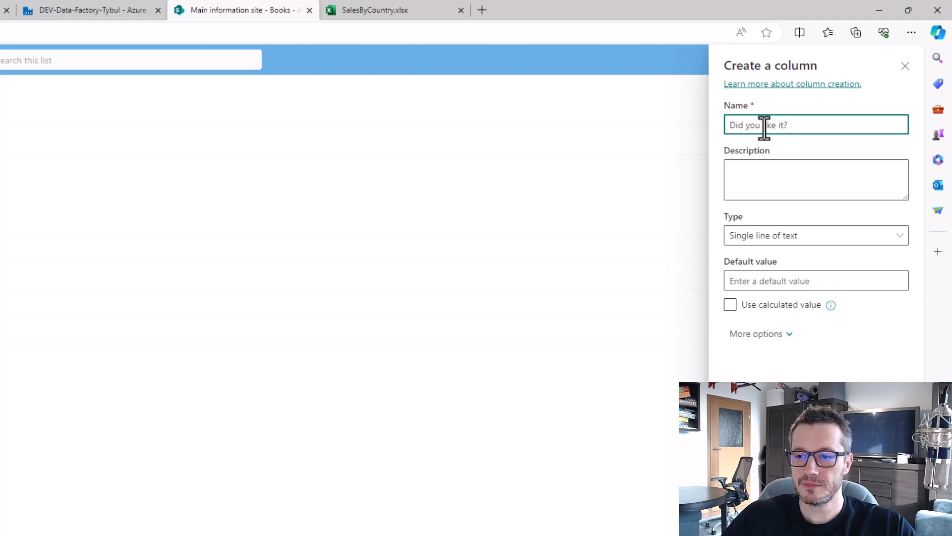
{"action": "key", "text": "Return"}
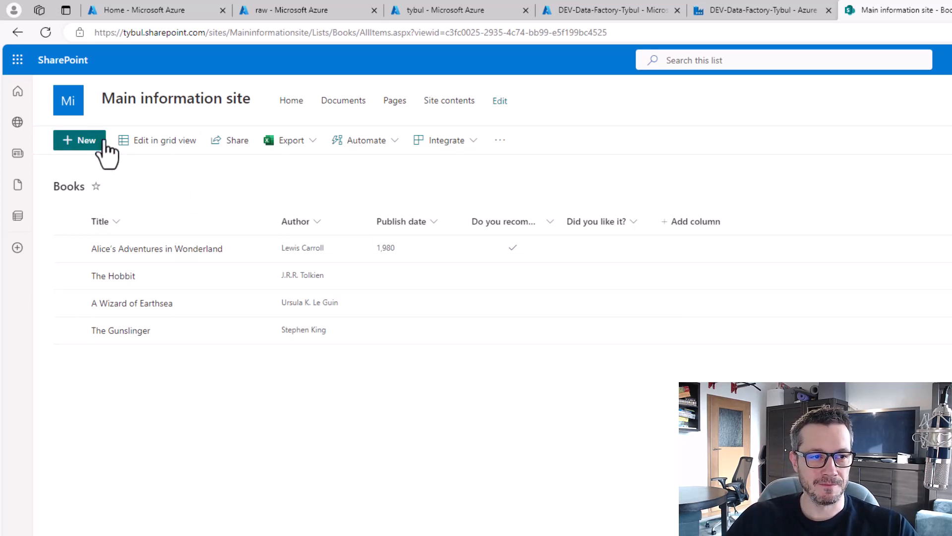
Answer that Alice's Adventures in Wonderland was a pretty cool book, save it, and return to Data Factory.
{"action": "left_click", "coordinate": [68, 249]}
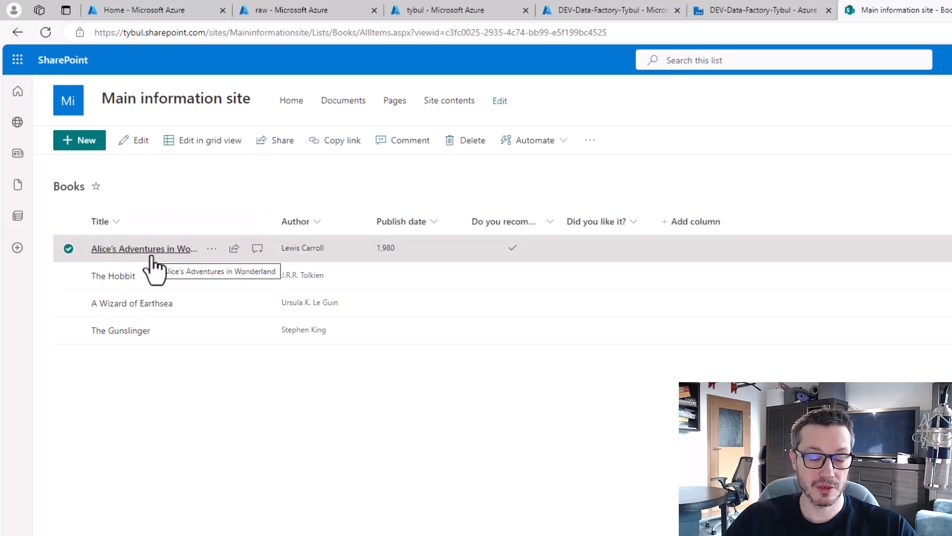
{"action": "left_click", "coordinate": [135, 141]}
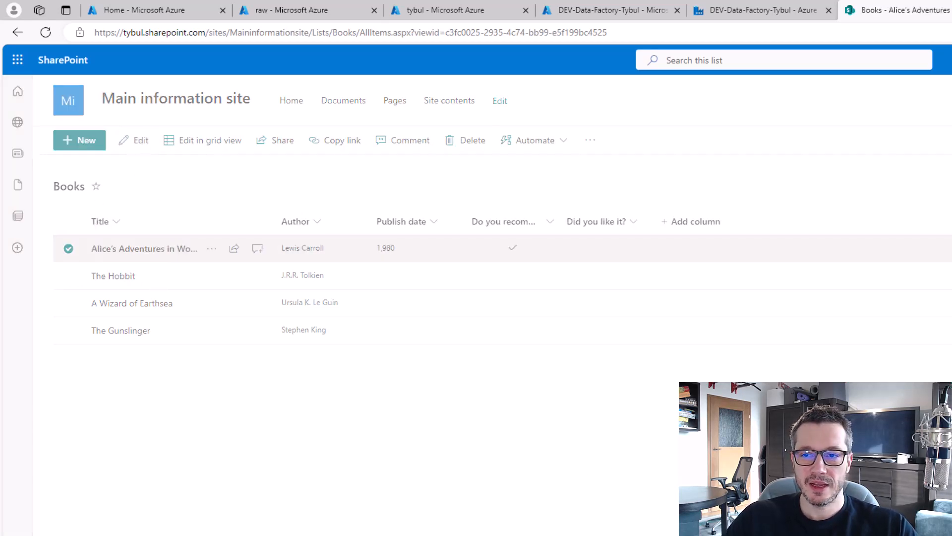
{"action": "left_click", "coordinate": [759, 279]}
{"action": "type", "text": "Yes"}
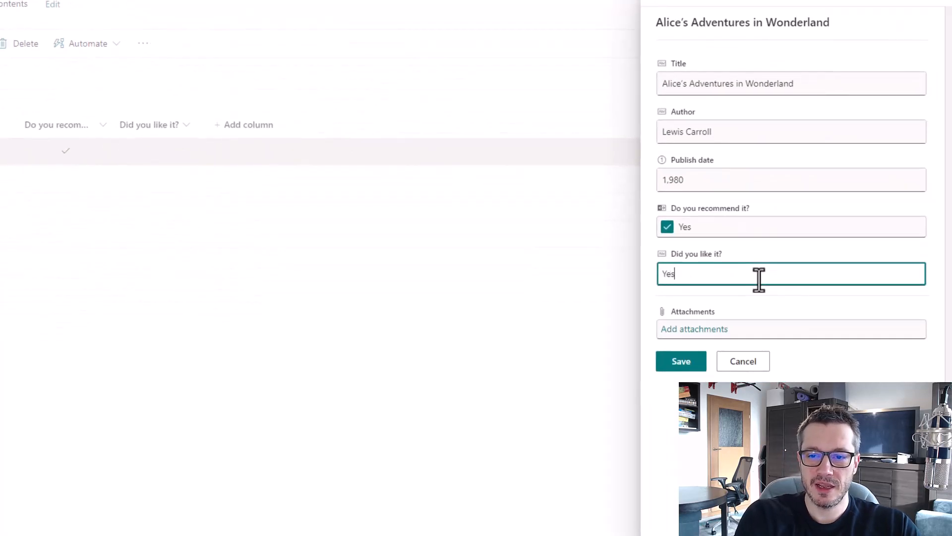
{"action": "type", "text": ", it was prett"}
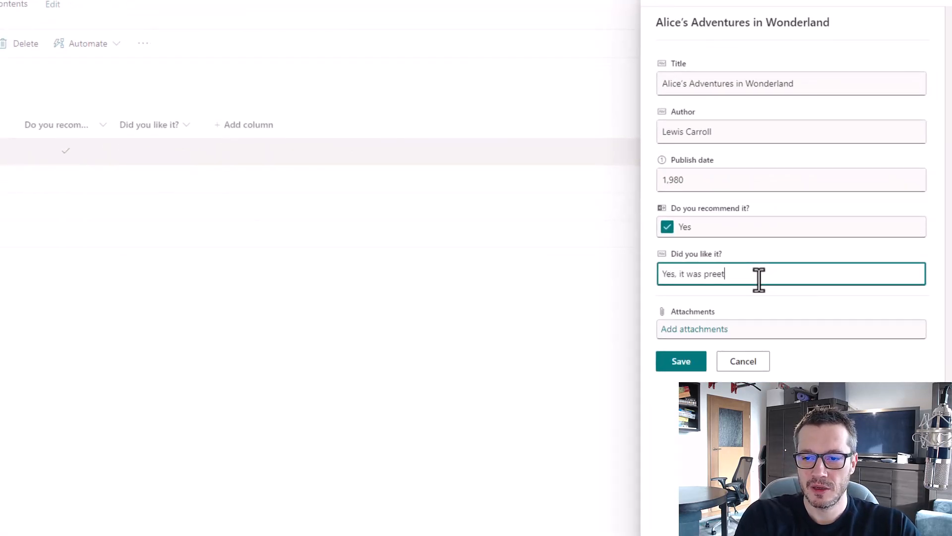
{"action": "key", "text": "BackSpace"}
{"action": "key", "text": "BackSpace"}
{"action": "type", "text": "tty cool boo"}
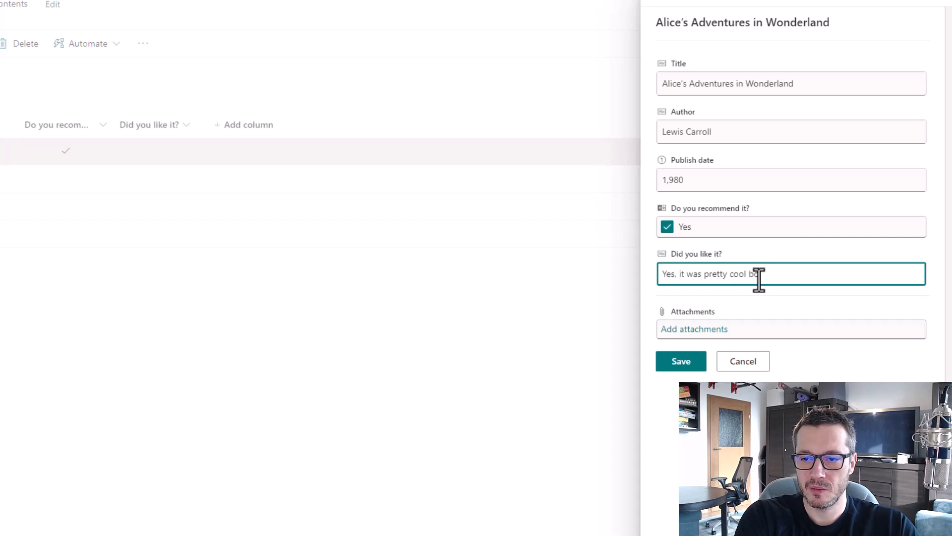
{"action": "left_click", "coordinate": [677, 365]}
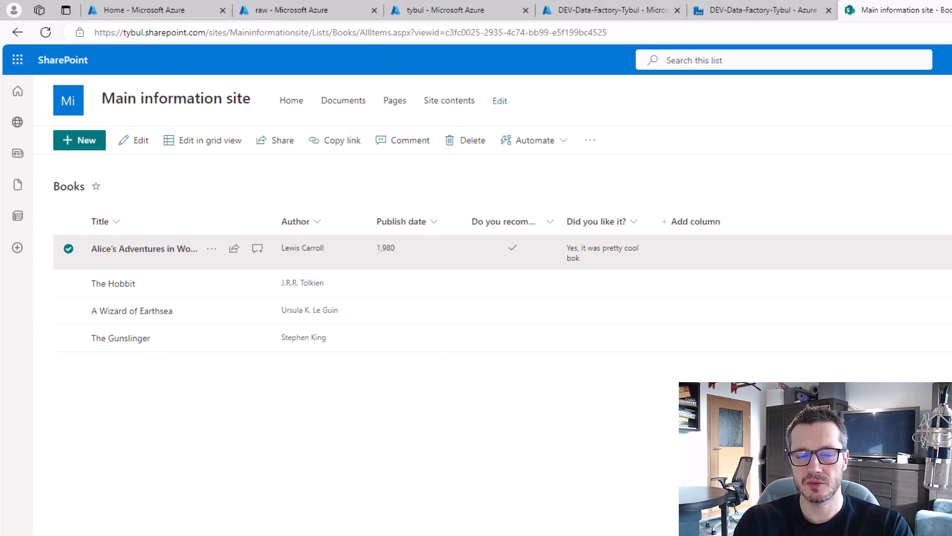
{"action": "left_click", "coordinate": [784, 6]}
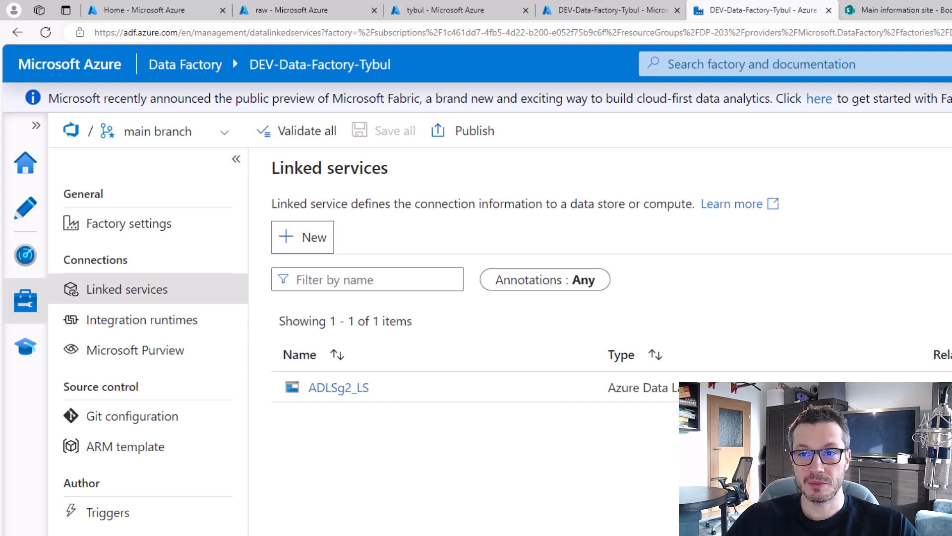
Search Bing for 'sharepoint rest api' and open Microsoft Learn's 'Get to know the SharePoint REST service'.
{"action": "key", "text": "ctrl+t"}
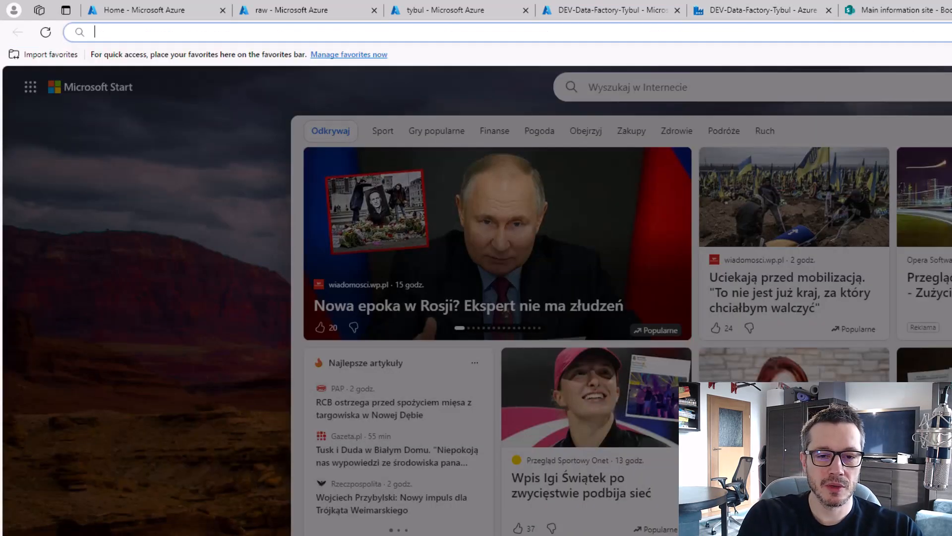
{"action": "type", "text": "sh"}
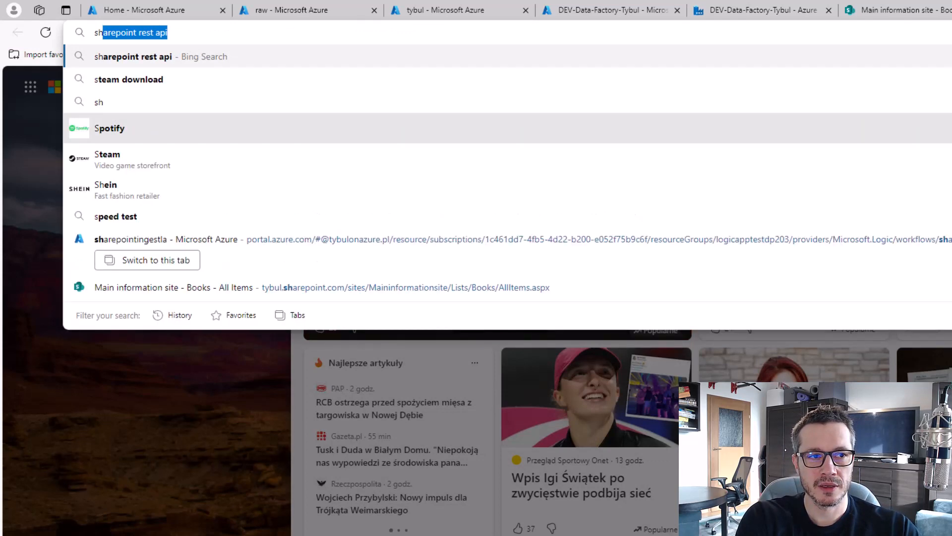
{"action": "type", "text": "arepoint rest api"}
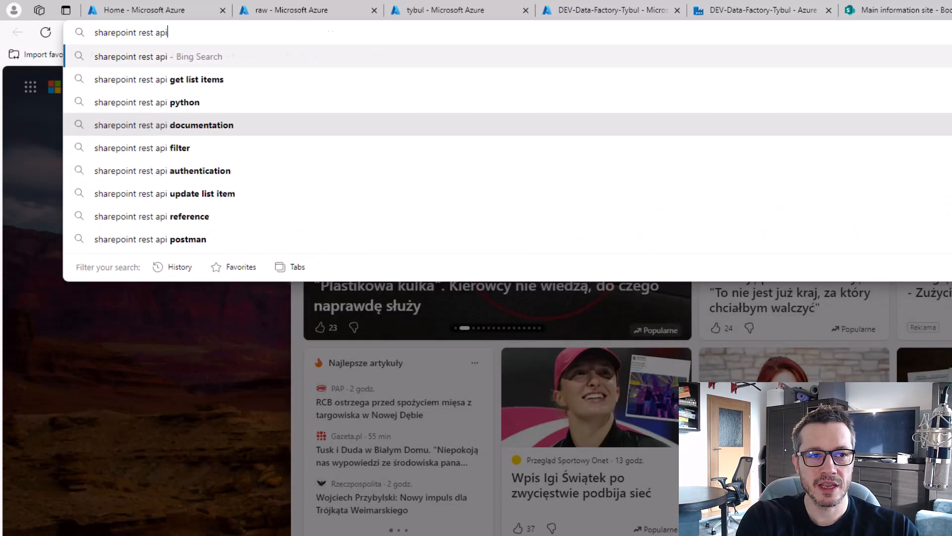
{"action": "key", "text": "Return"}
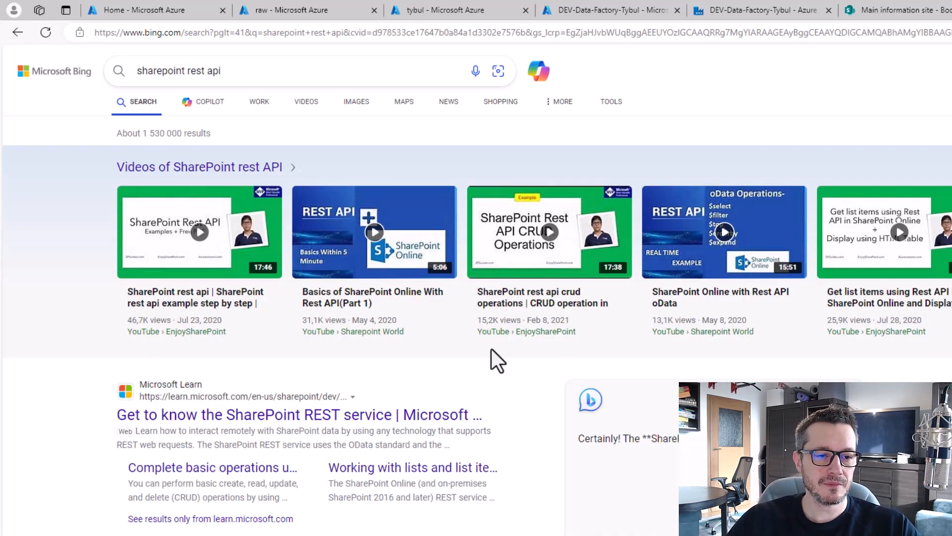
{"action": "left_click", "coordinate": [379, 426]}
{"action": "scroll", "coordinate": [95, 223], "scroll_direction": "down", "scroll_amount": 6}
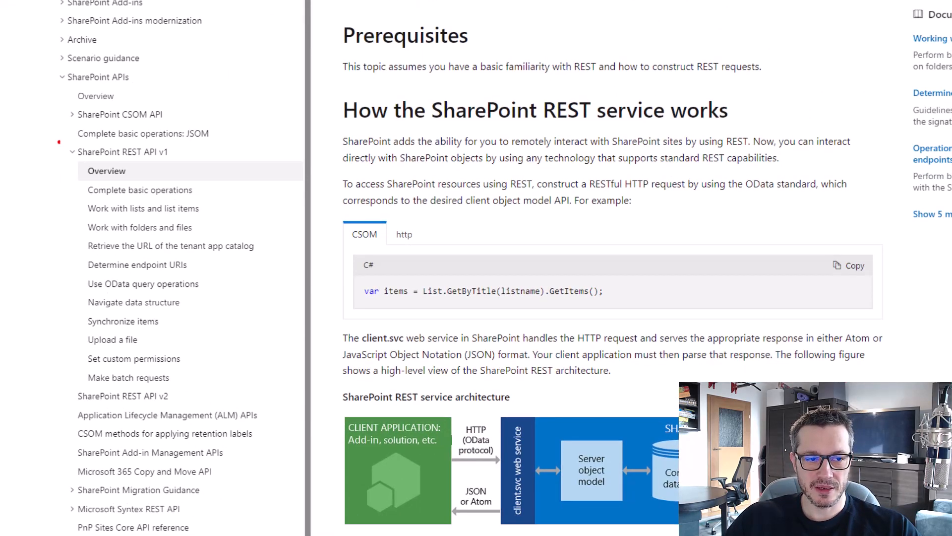
{"action": "left_click_drag", "start_coordinate": [59, 139], "coordinate": [186, 165]}
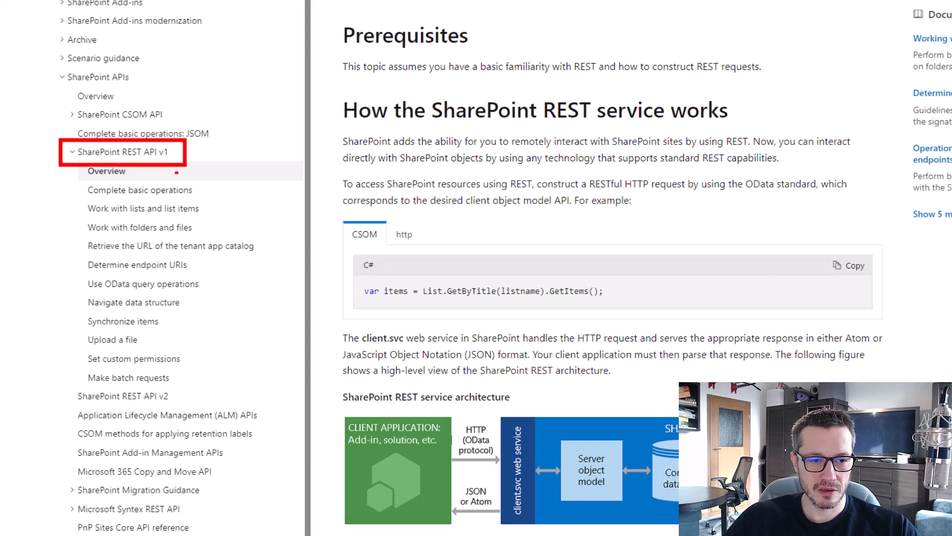
{"action": "left_click_drag", "start_coordinate": [58, 382], "coordinate": [187, 412]}
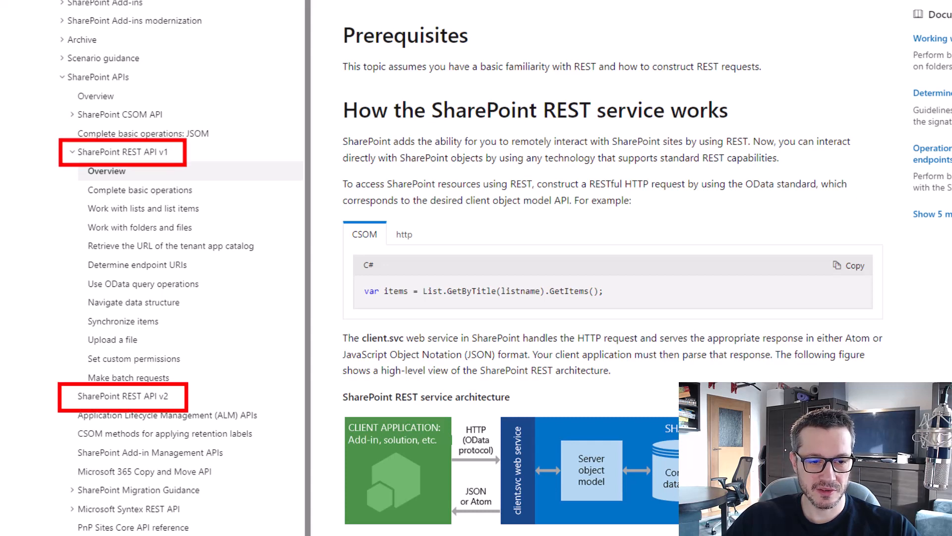
{"action": "key", "text": "Escape"}
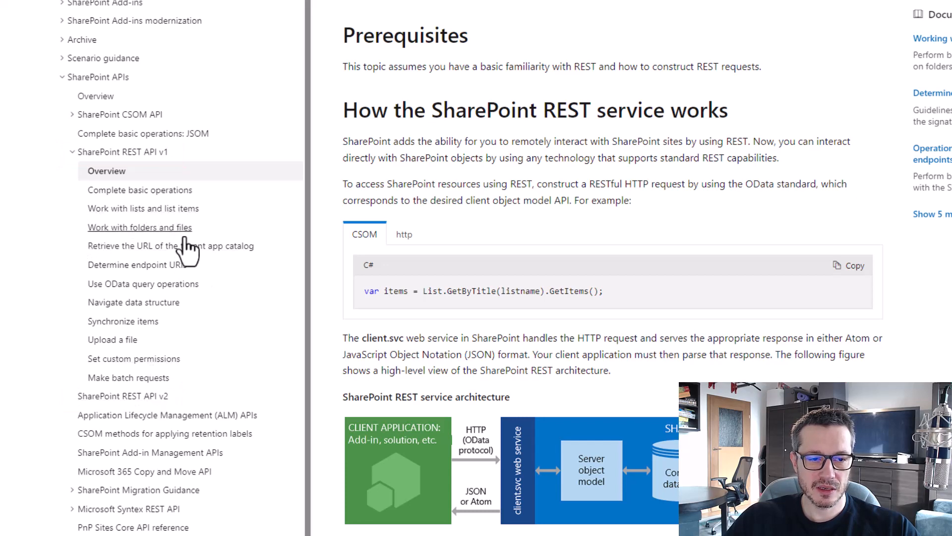
Open 'Complete basic operations using SharePoint REST endpoints' and scroll to its writing-data section.
{"action": "left_click", "coordinate": [148, 191]}
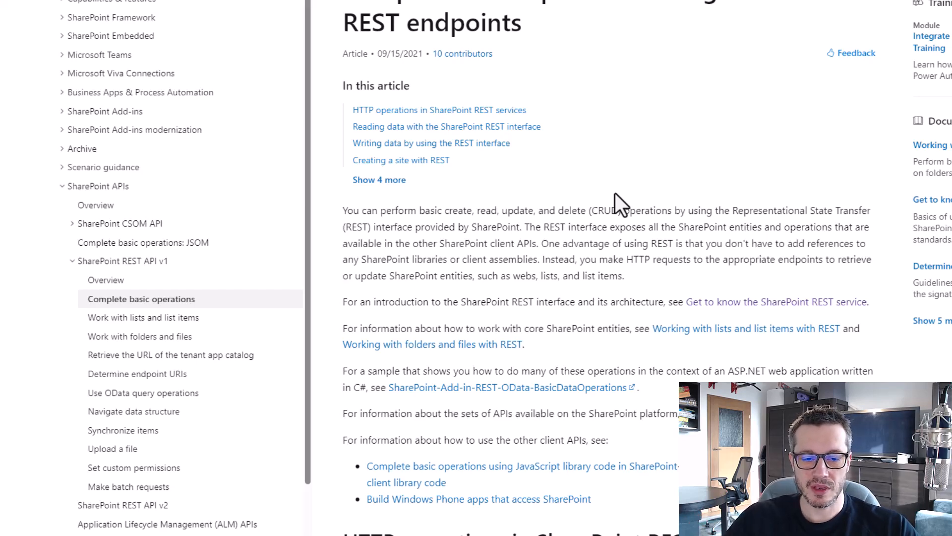
{"action": "scroll", "coordinate": [623, 217], "scroll_direction": "down", "scroll_amount": 10}
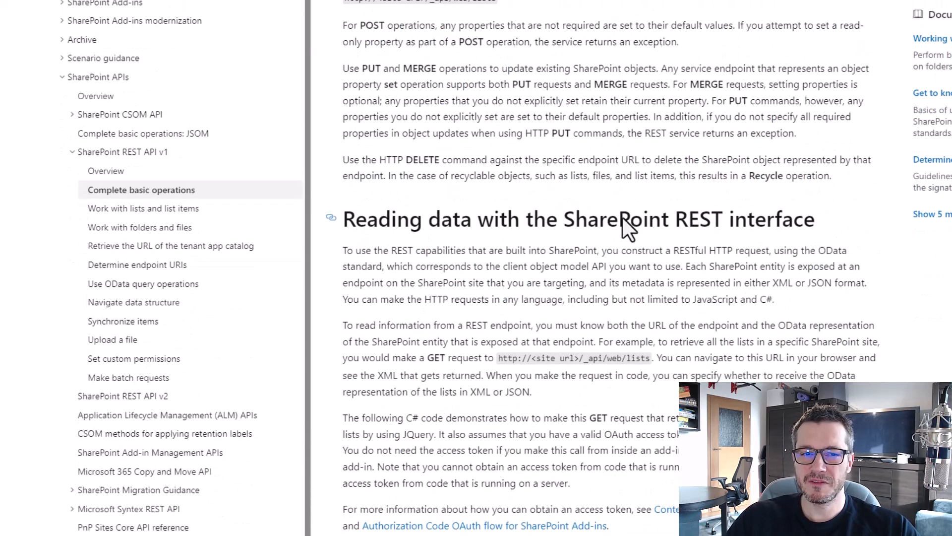
{"action": "scroll", "coordinate": [622, 217], "scroll_direction": "down", "scroll_amount": 15}
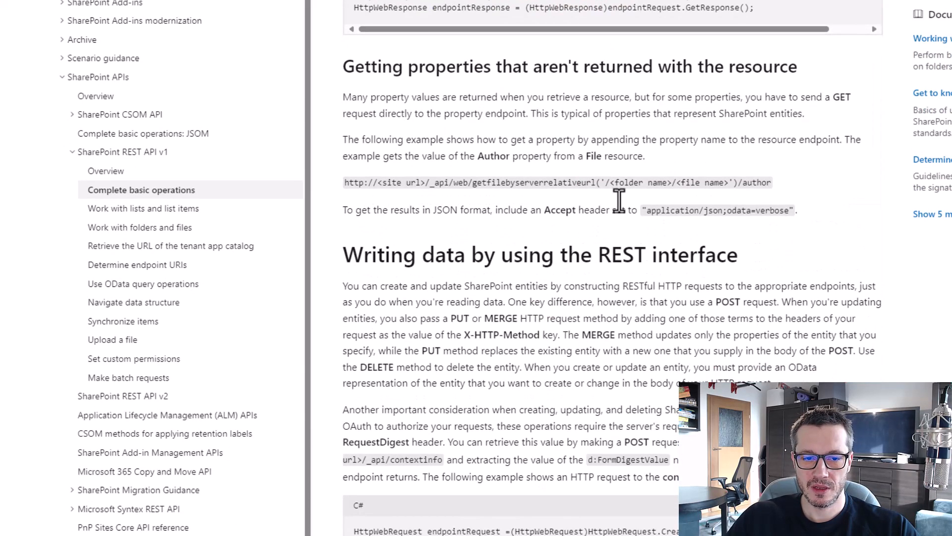
{"action": "scroll", "coordinate": [619, 201], "scroll_direction": "down", "scroll_amount": 10}
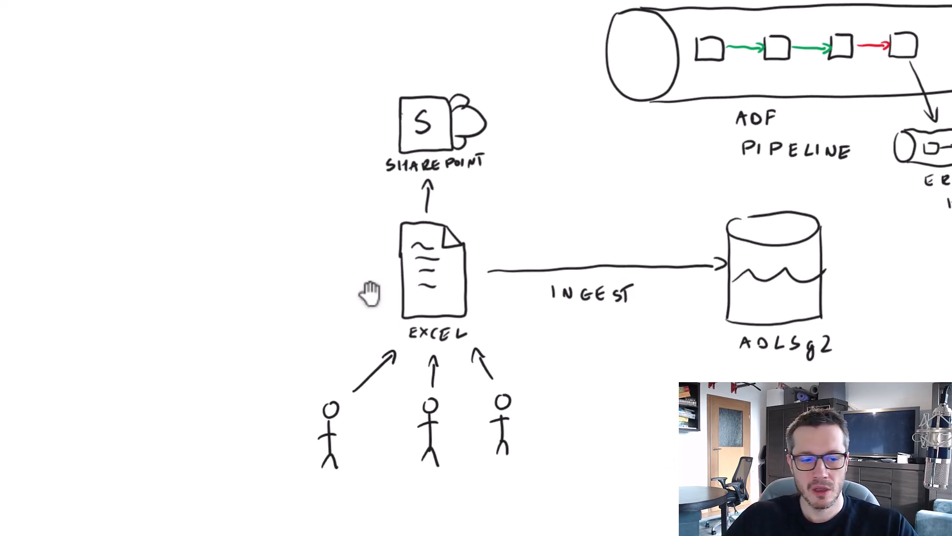
From the Azure portal home, open Logic apps and begin adding a new logic app.
{"action": "left_click_drag", "start_coordinate": [370, 293], "coordinate": [483, 434]}
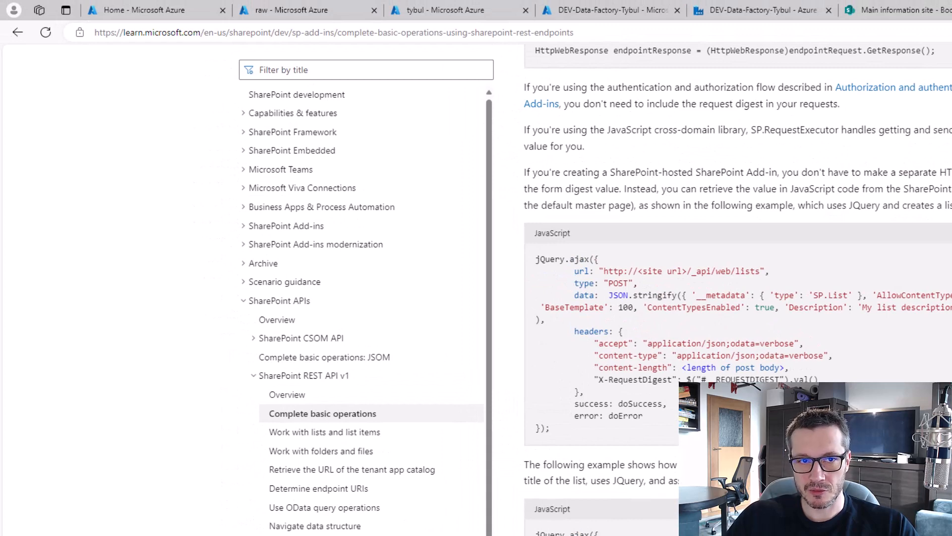
{"action": "left_click", "coordinate": [152, 9]}
{"action": "scroll", "coordinate": [105, 276], "scroll_direction": "up", "scroll_amount": 3}
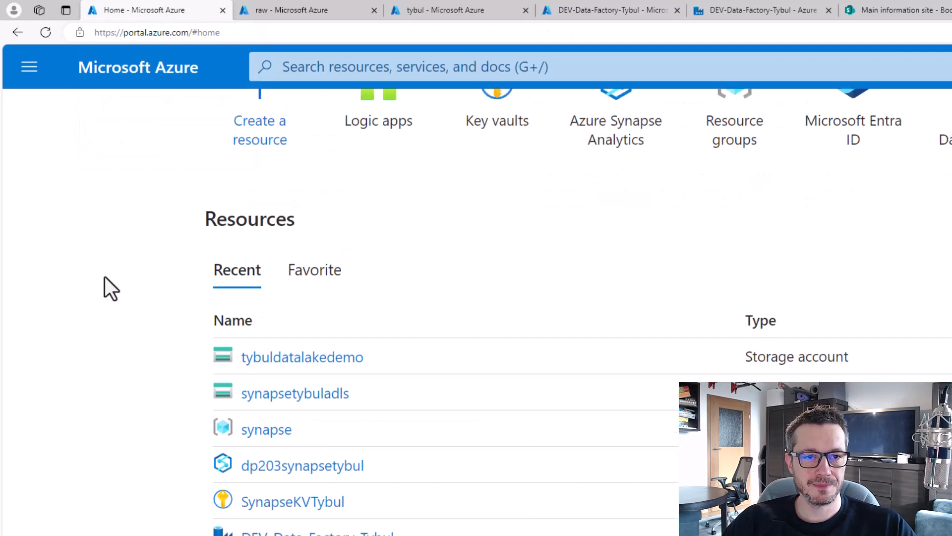
{"action": "left_click", "coordinate": [388, 212]}
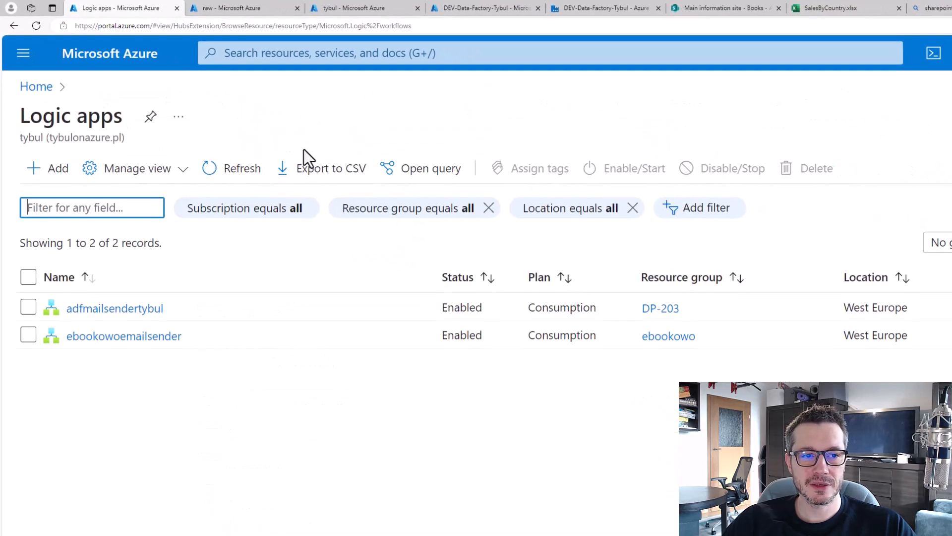
{"action": "left_click", "coordinate": [56, 170]}
Create a new resource group named logicappdp203 for the logic app.
{"action": "left_click", "coordinate": [367, 392]}
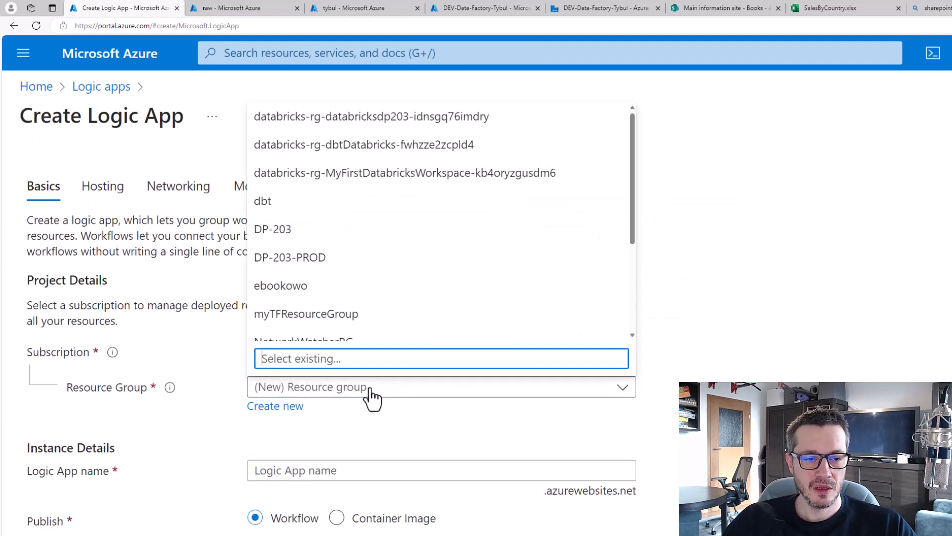
{"action": "left_click", "coordinate": [367, 394]}
{"action": "left_click", "coordinate": [293, 408]}
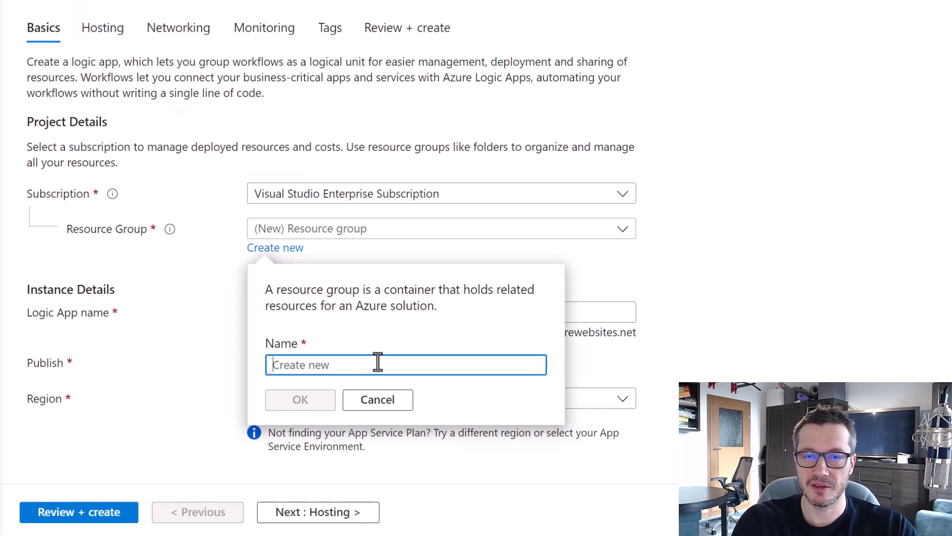
{"action": "type", "text": "logic"}
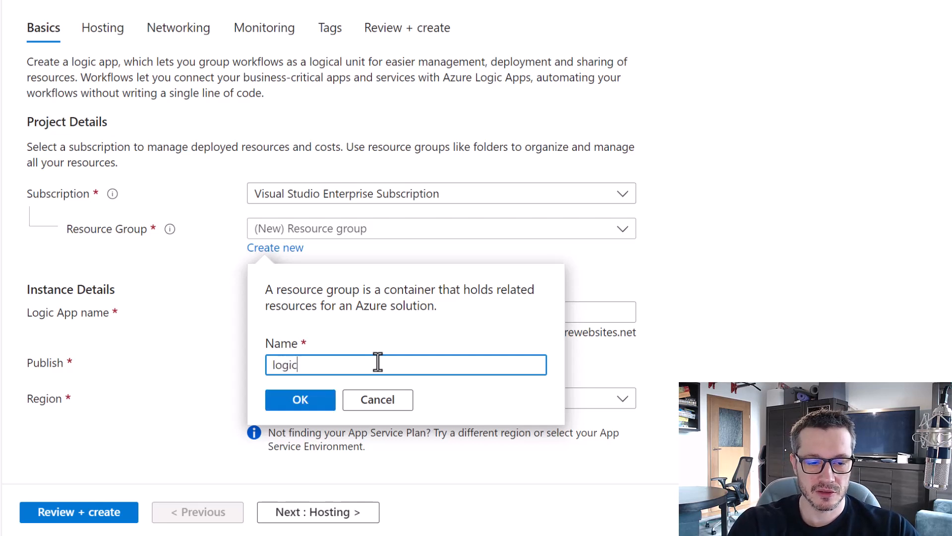
{"action": "type", "text": "appdp203"}
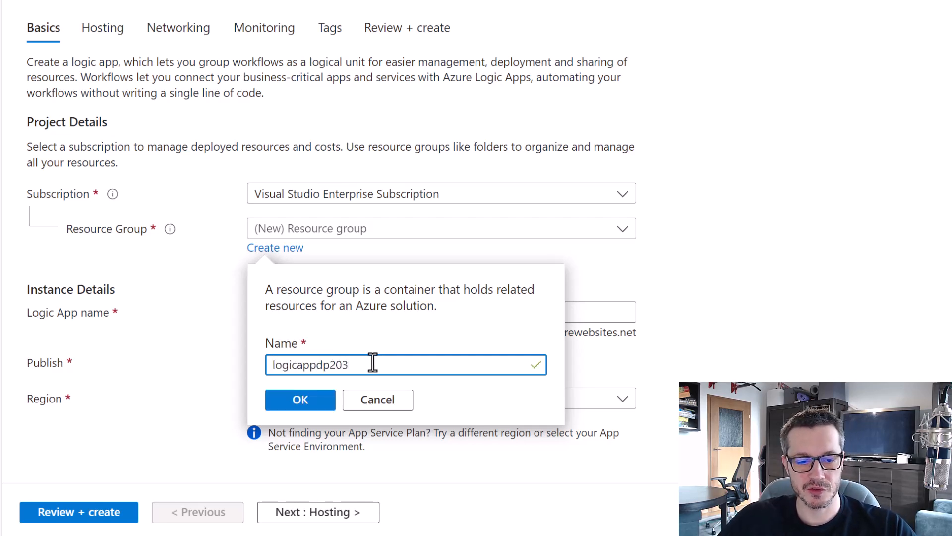
{"action": "left_click", "coordinate": [328, 401]}
Name the logic app sharepointingestfiletybul and set its region to West Europe.
{"action": "left_click", "coordinate": [391, 318]}
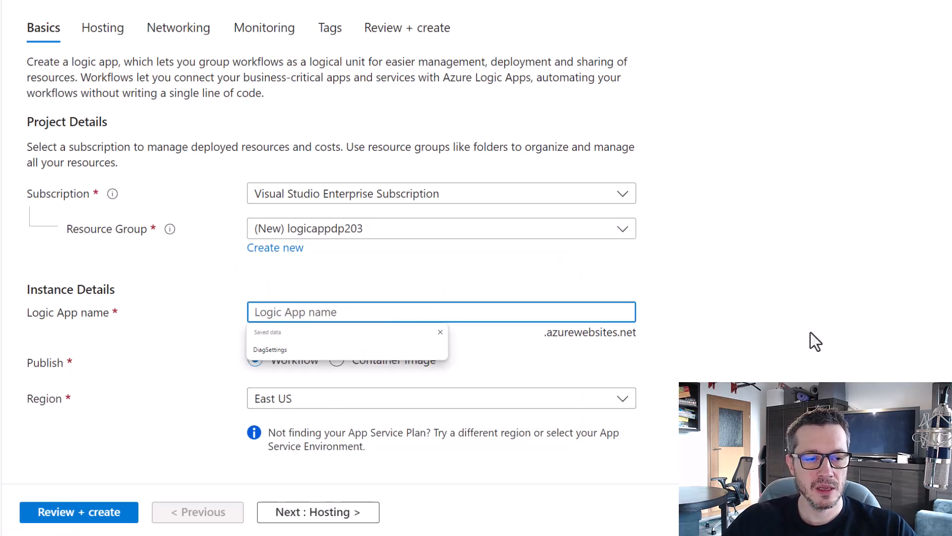
{"action": "scroll", "coordinate": [441, 255], "scroll_direction": "down", "scroll_amount": 2}
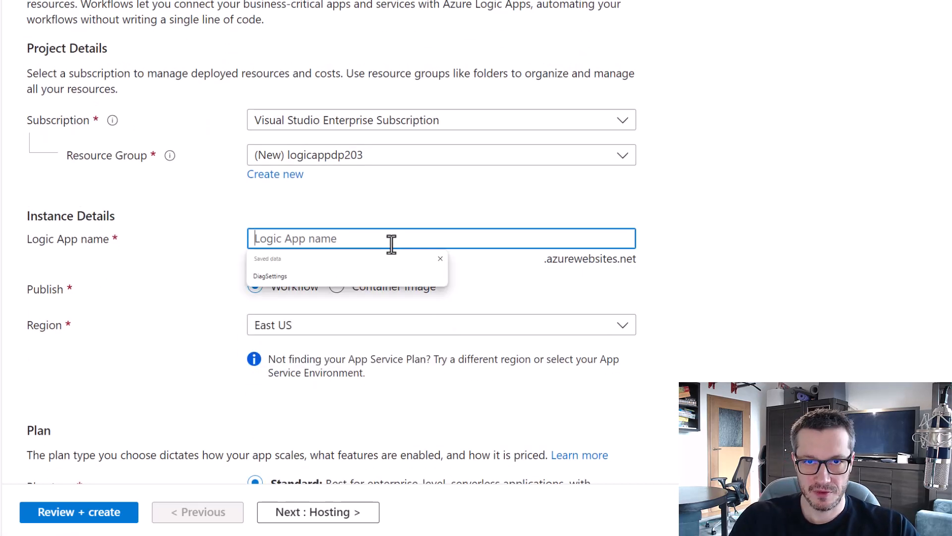
{"action": "type", "text": "sharepointi"}
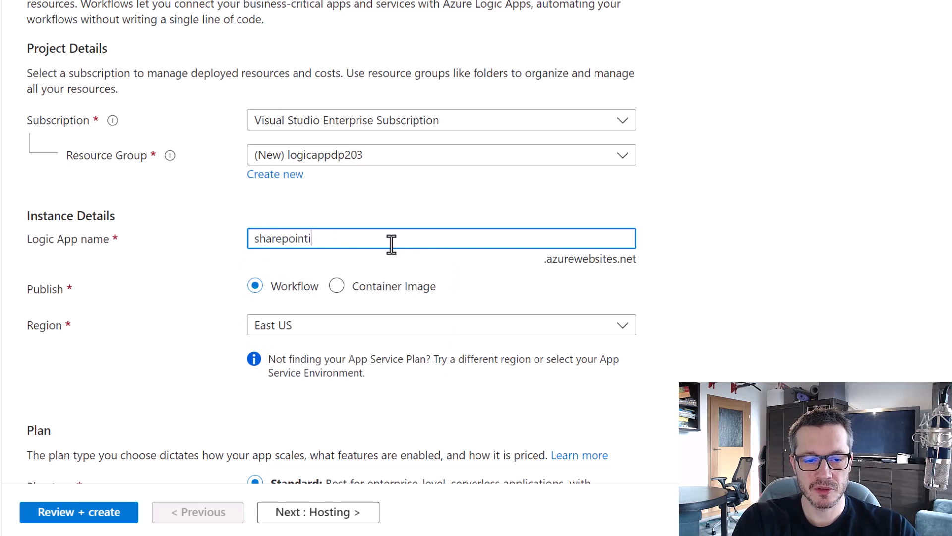
{"action": "type", "text": "ngestfiletybul"}
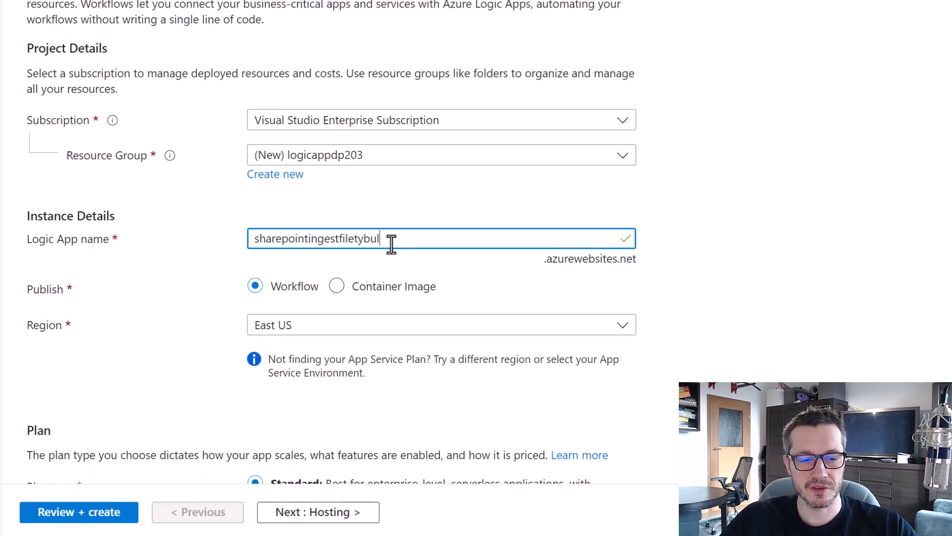
{"action": "scroll", "coordinate": [525, 196], "scroll_direction": "down", "scroll_amount": 3}
{"action": "left_click", "coordinate": [524, 183]}
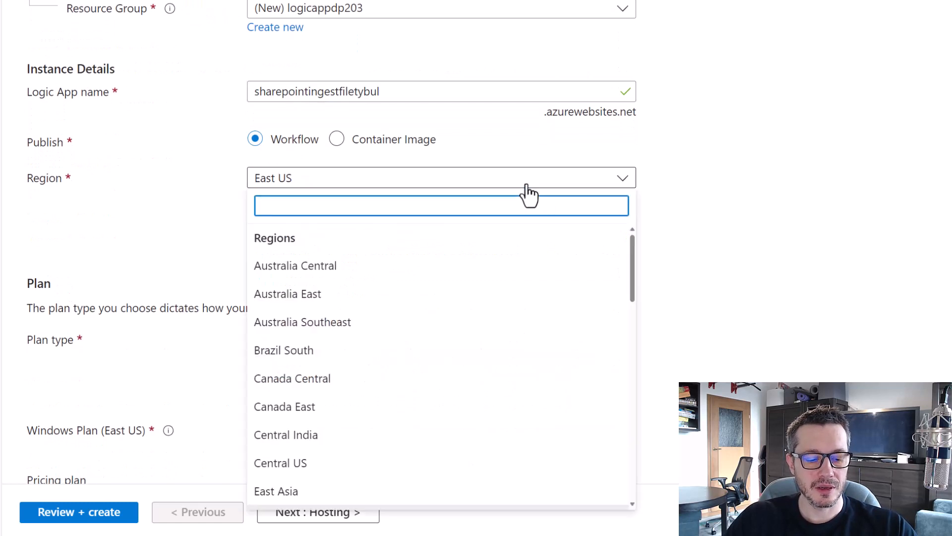
{"action": "type", "text": "west"}
{"action": "left_click", "coordinate": [360, 380]}
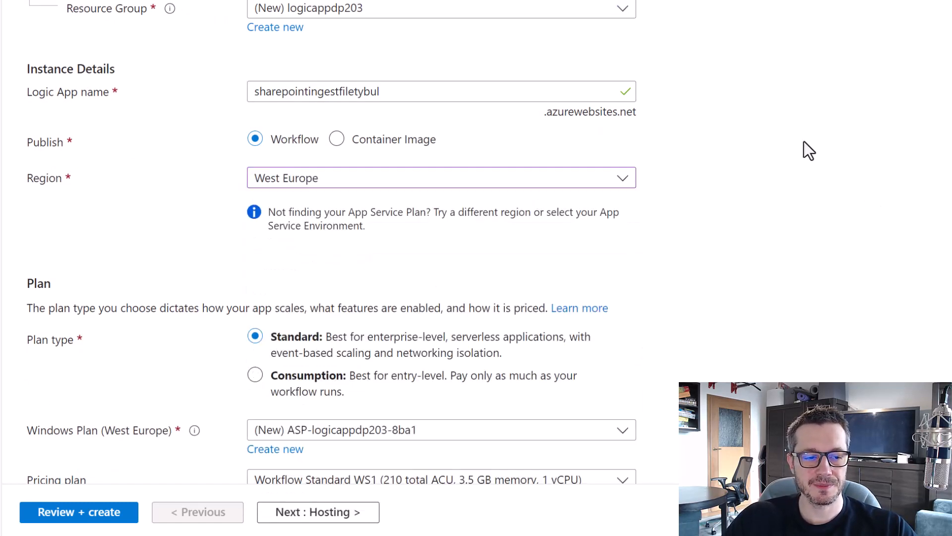
Put sharepointingestfiletybul on the Consumption plan in West Europe and open the Review + create summary.
{"action": "scroll", "coordinate": [798, 146], "scroll_direction": "down", "scroll_amount": 3}
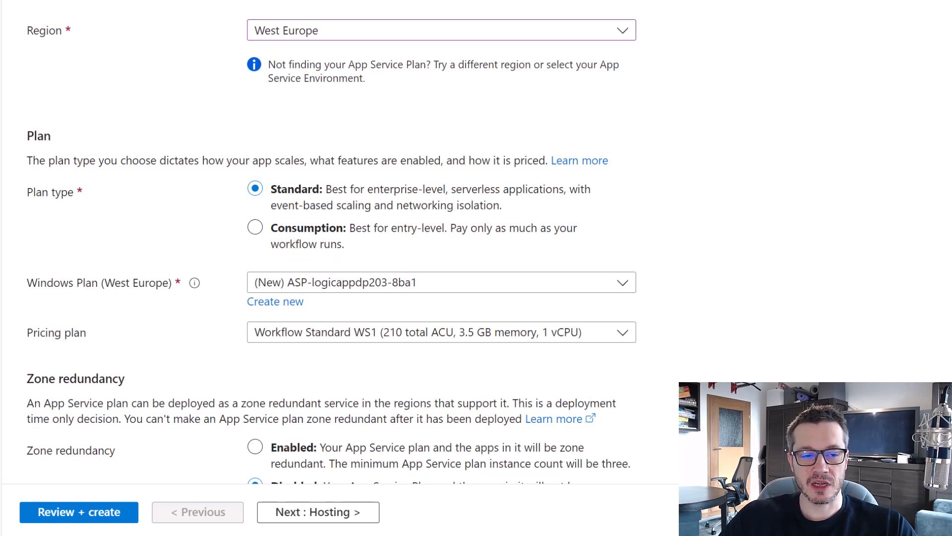
{"action": "left_click", "coordinate": [256, 231]}
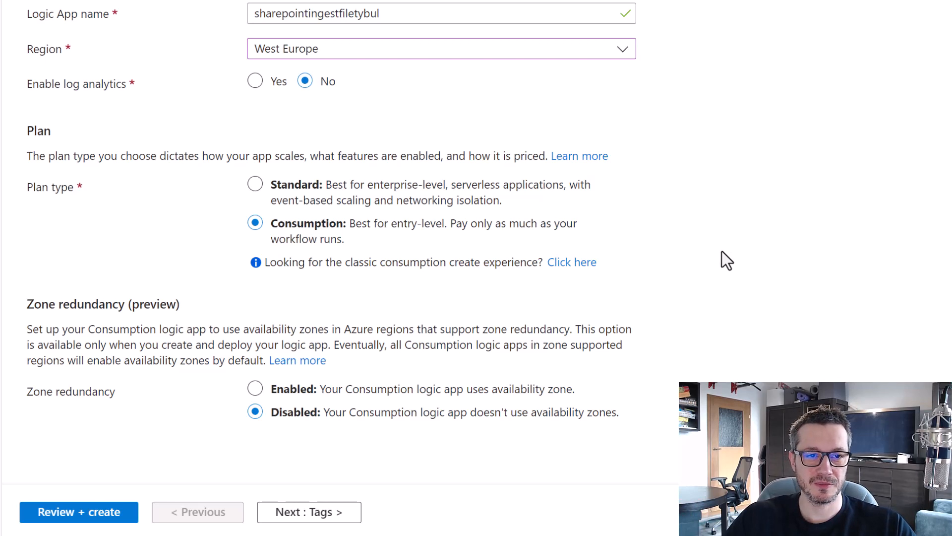
{"action": "left_click", "coordinate": [110, 511]}
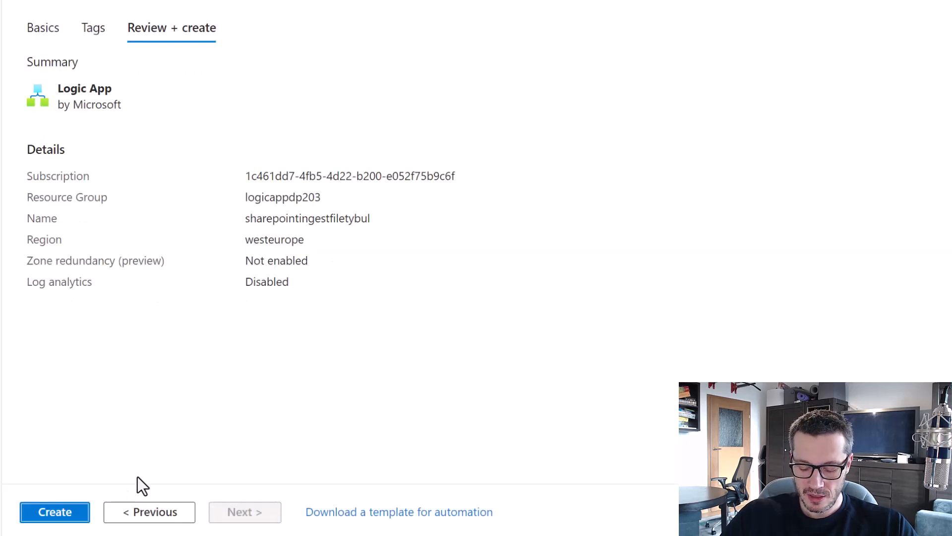
Create the sharepointingestfiletybul logic app and go to the deployed resource's overview.
{"action": "left_click", "coordinate": [55, 515]}
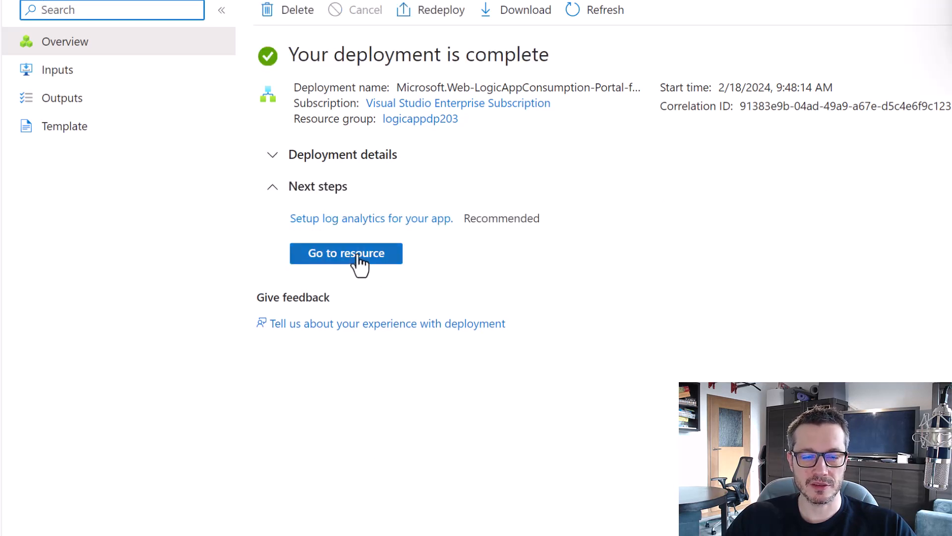
{"action": "left_click", "coordinate": [358, 257]}
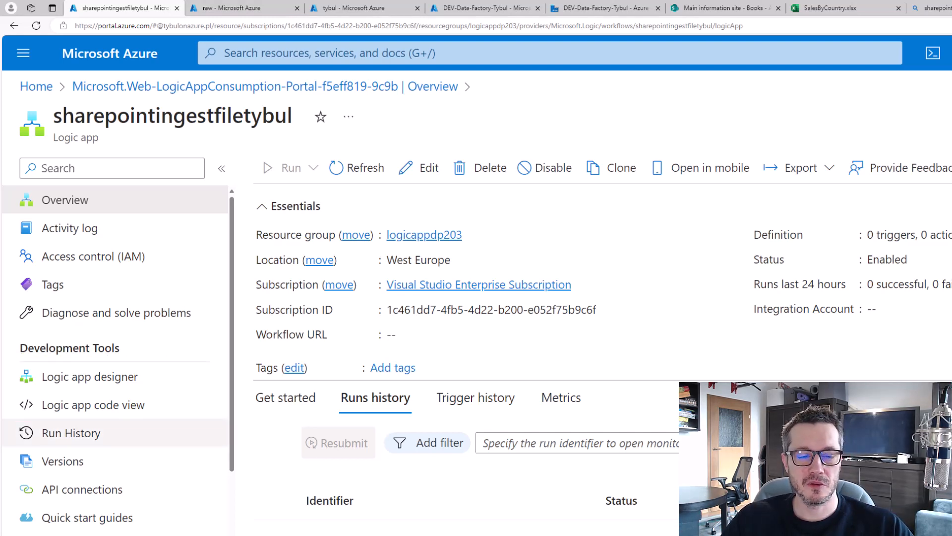
Open the Logic app designer and scroll through the common triggers, including OneDrive.
{"action": "left_click", "coordinate": [119, 382]}
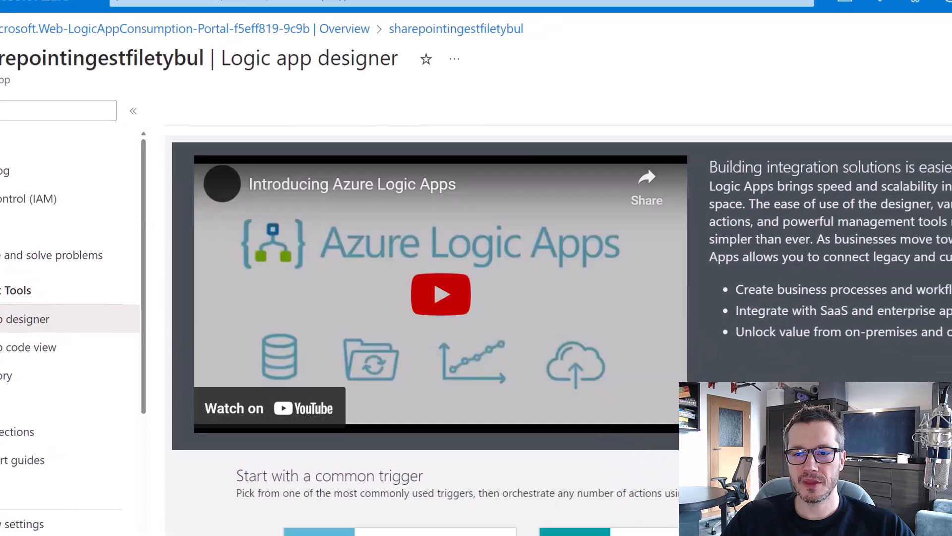
{"action": "scroll", "coordinate": [476, 277], "scroll_direction": "down", "scroll_amount": 4}
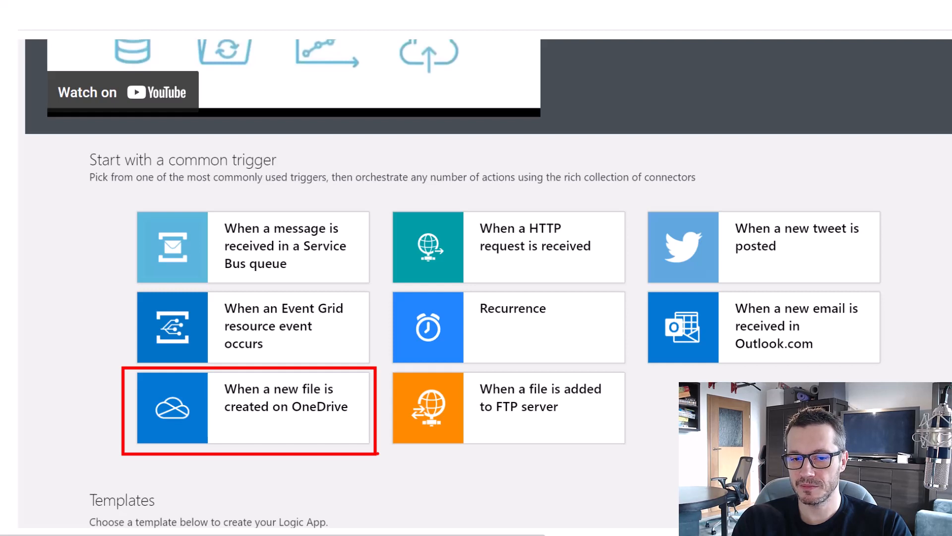
{"action": "key", "text": "e"}
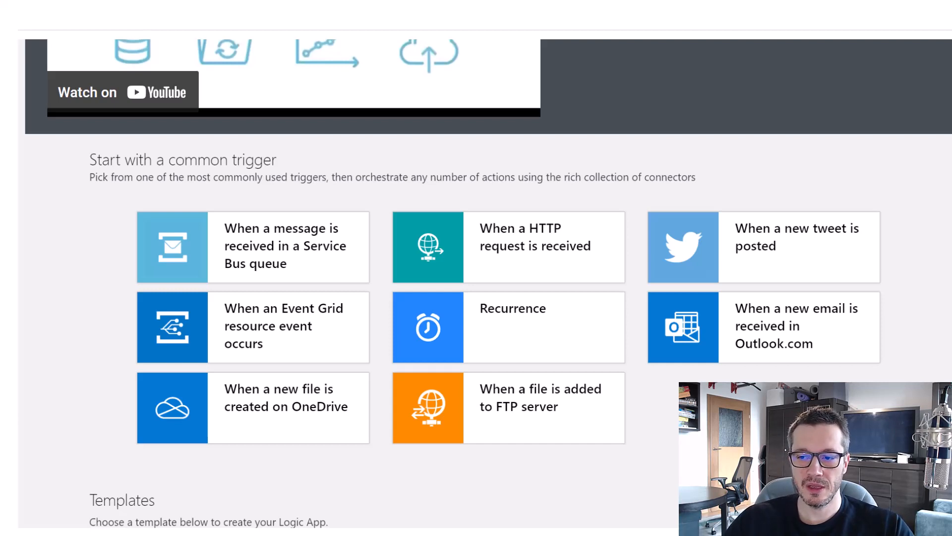
{"action": "scroll", "coordinate": [918, 260], "scroll_direction": "down", "scroll_amount": 8}
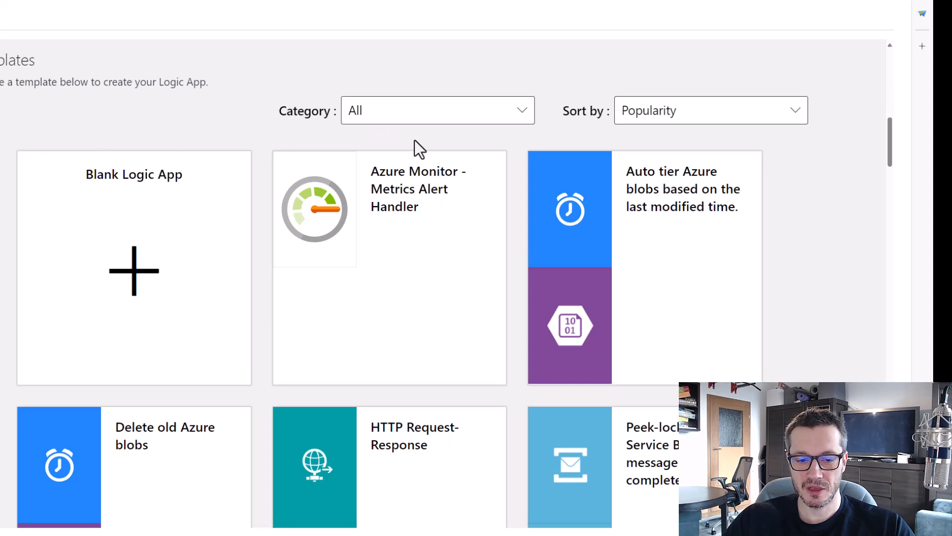
{"action": "scroll", "coordinate": [415, 140], "scroll_direction": "down", "scroll_amount": 4}
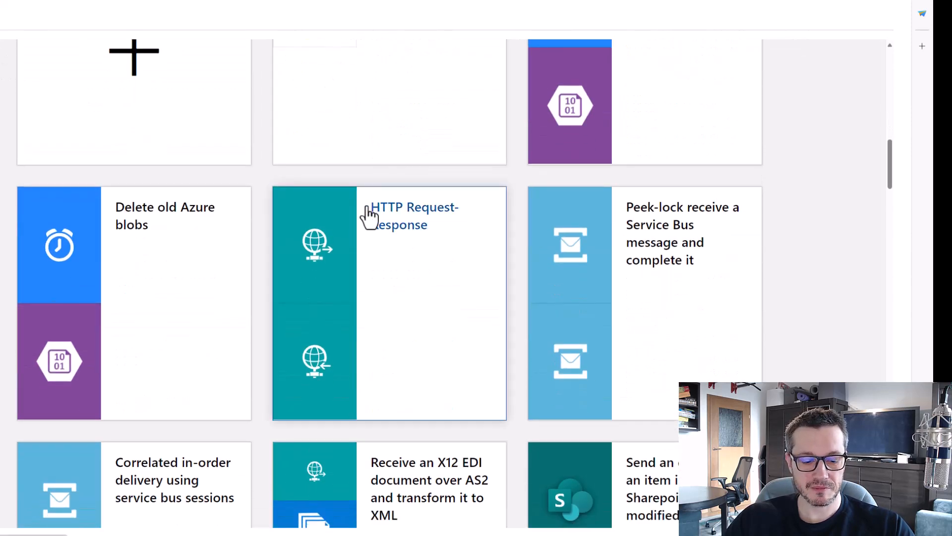
Highlight the HTTP Request-Response template and the SharePoint list-to-Outlook email template in the gallery.
{"action": "mouse_move", "coordinate": [263, 177]}
{"action": "left_mouse_down"}
{"action": "mouse_move", "coordinate": [491, 389]}
{"action": "mouse_move", "coordinate": [515, 429]}
{"action": "left_mouse_up"}
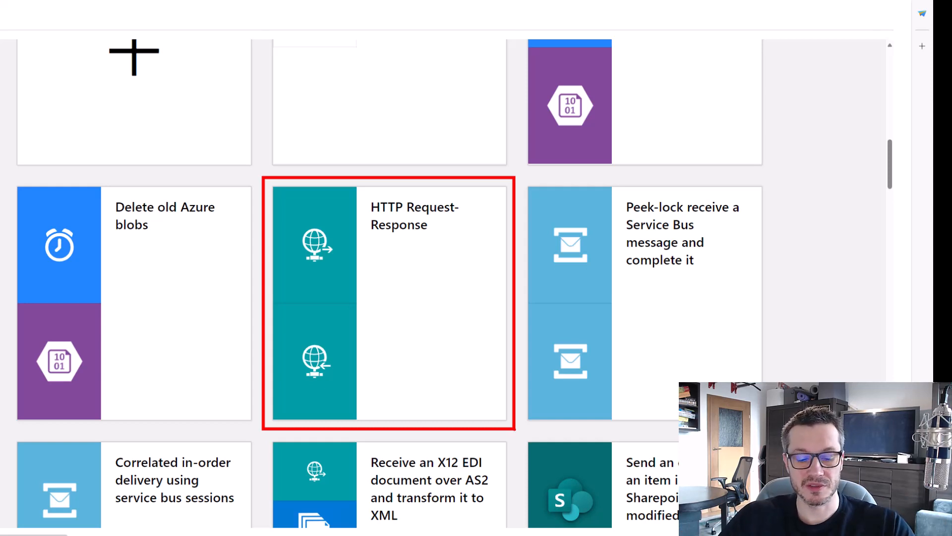
{"action": "scroll", "coordinate": [525, 355], "scroll_direction": "down", "scroll_amount": 4}
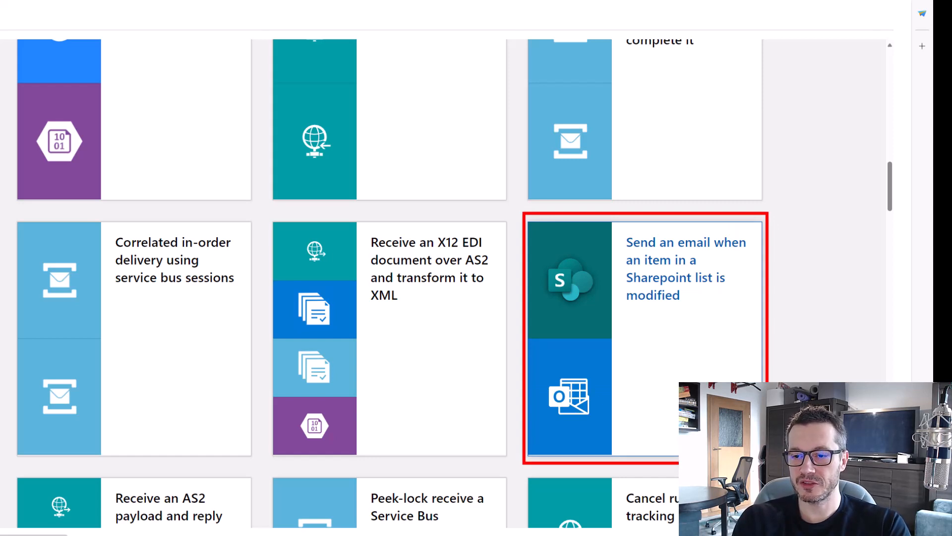
{"action": "left_click_drag", "start_coordinate": [624, 269], "coordinate": [736, 313]}
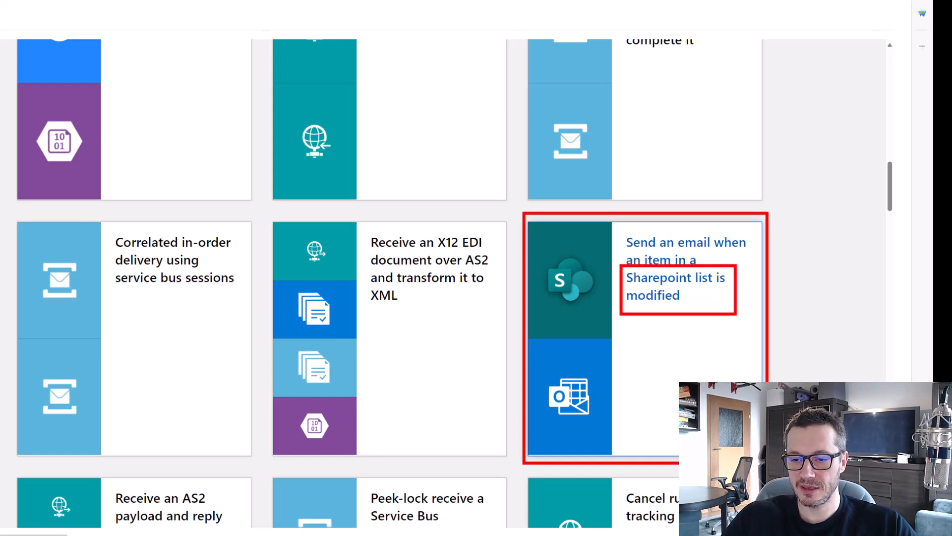
{"action": "mouse_move", "coordinate": [525, 330]}
{"action": "left_mouse_down"}
{"action": "mouse_move", "coordinate": [564, 360]}
{"action": "mouse_move", "coordinate": [631, 461]}
{"action": "left_mouse_up"}
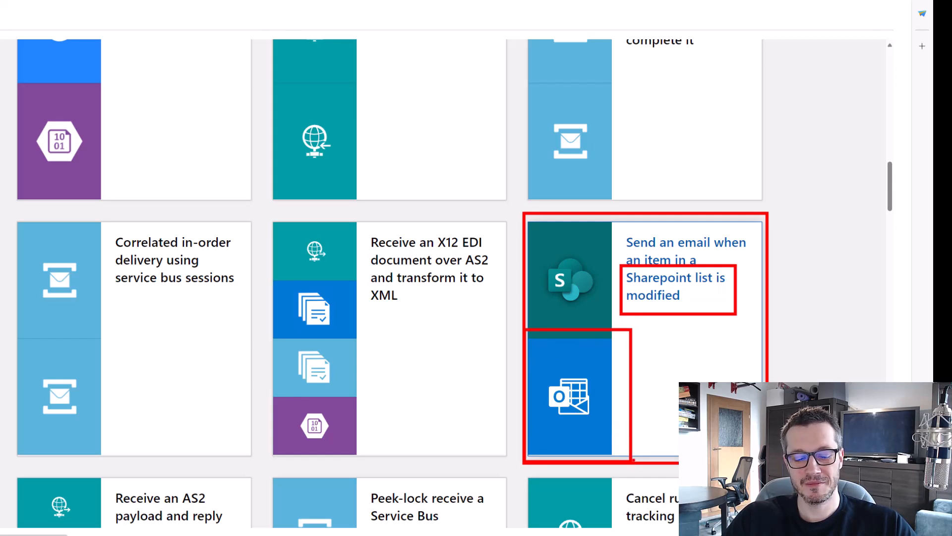
{"action": "key", "text": "Escape"}
{"action": "scroll", "coordinate": [448, 318], "scroll_direction": "down", "scroll_amount": 5}
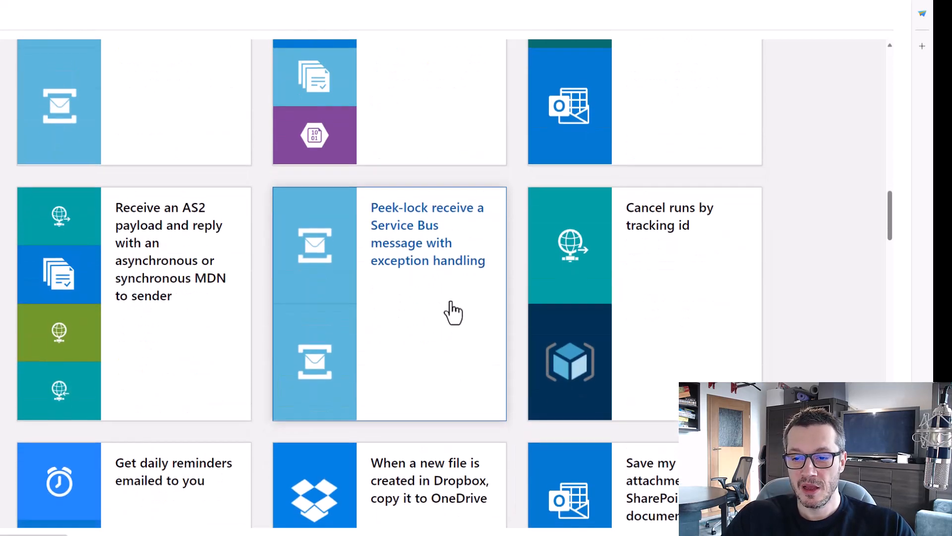
{"action": "scroll", "coordinate": [451, 310], "scroll_direction": "down", "scroll_amount": 5}
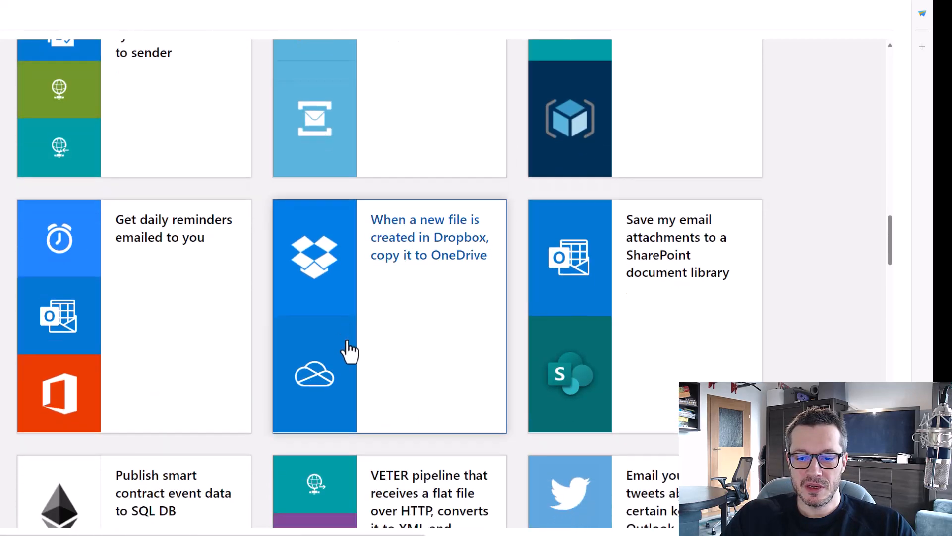
{"action": "mouse_move", "coordinate": [266, 133]}
{"action": "left_mouse_down"}
{"action": "mouse_move", "coordinate": [394, 301]}
{"action": "mouse_move", "coordinate": [514, 390]}
{"action": "left_mouse_up"}
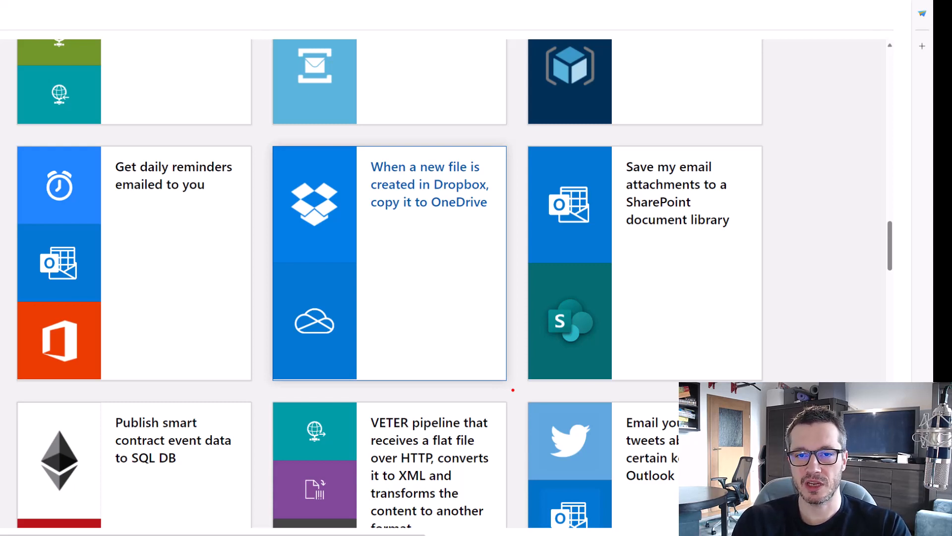
Return to Templates and start from the Blank Logic App tile.
{"action": "scroll", "coordinate": [425, 340], "scroll_direction": "up", "scroll_amount": 7}
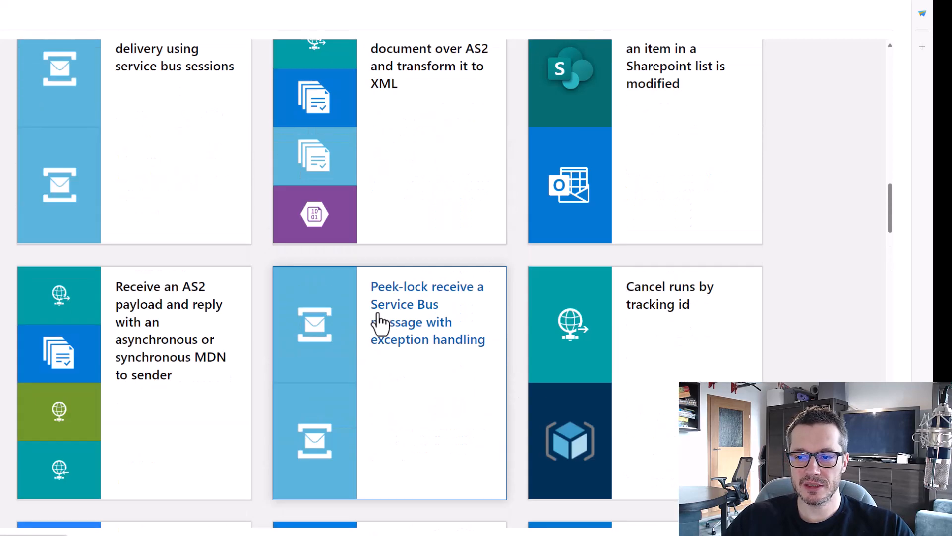
{"action": "scroll", "coordinate": [380, 324], "scroll_direction": "up", "scroll_amount": 15}
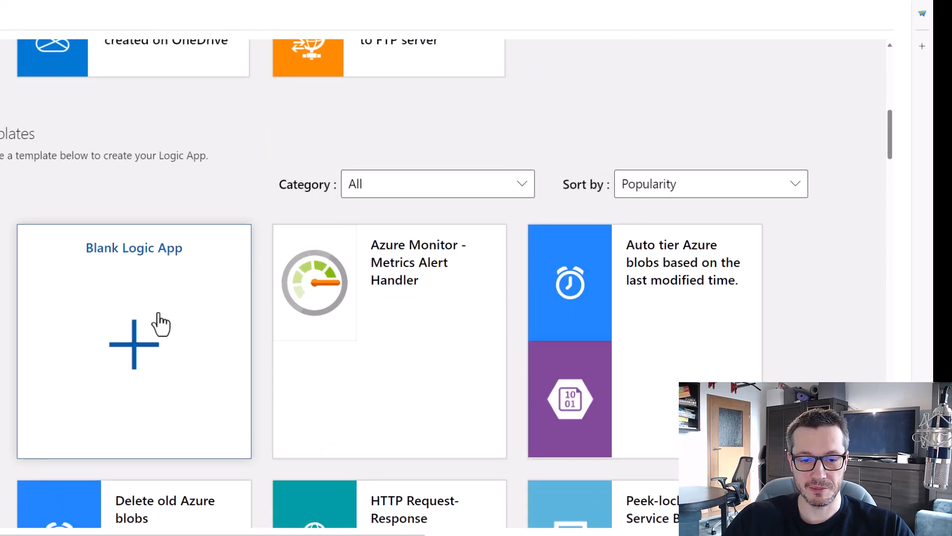
{"action": "left_click", "coordinate": [155, 326]}
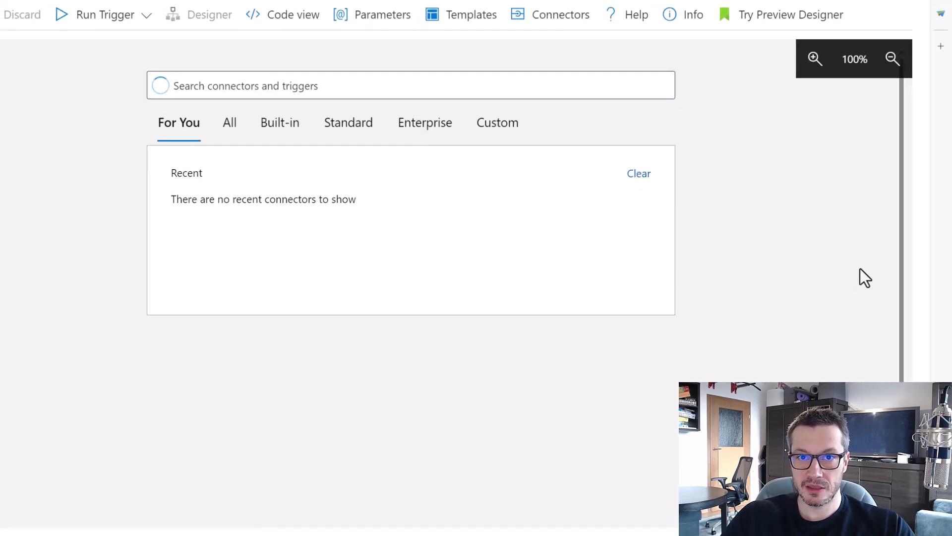
Search 'sharepoint' and add the SharePoint 'When a file is created or modified (properties only)' trigger.
{"action": "mouse_move", "coordinate": [72, 34]}
{"action": "left_mouse_down"}
{"action": "mouse_move", "coordinate": [689, 350]}
{"action": "mouse_move", "coordinate": [727, 383]}
{"action": "left_mouse_up"}
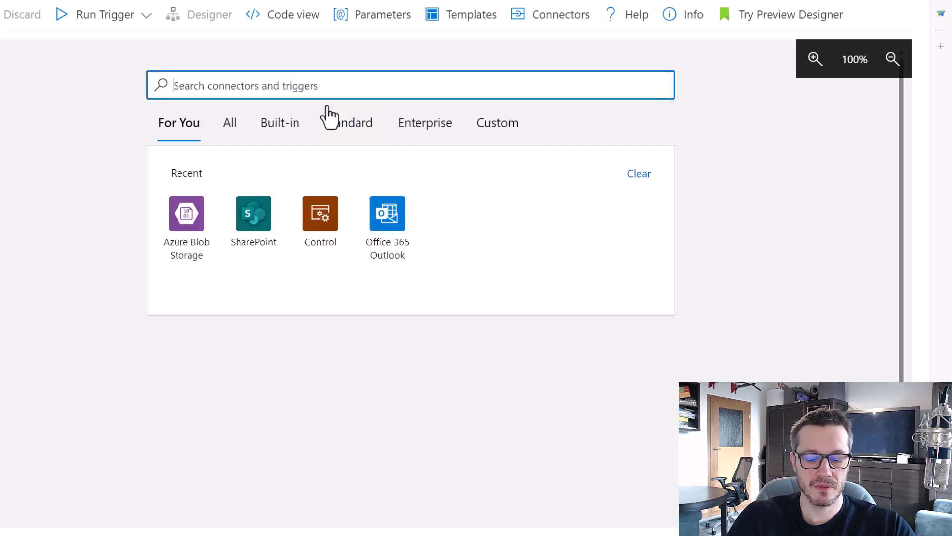
{"action": "type", "text": "share"}
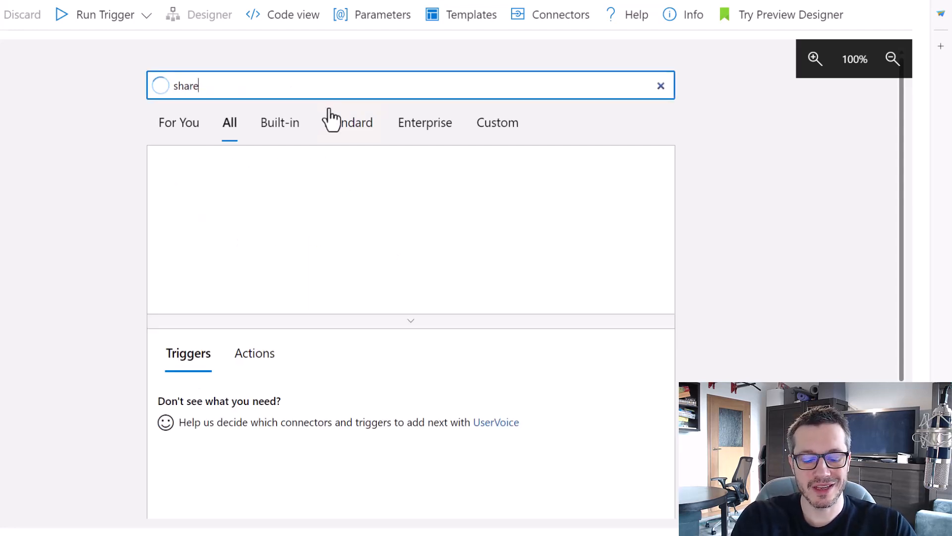
{"action": "type", "text": "point"}
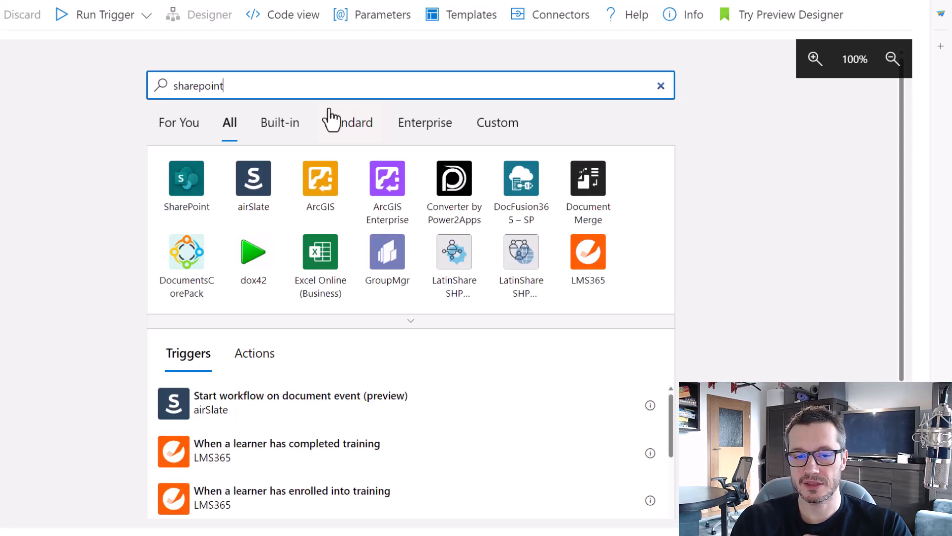
{"action": "left_click", "coordinate": [183, 188]}
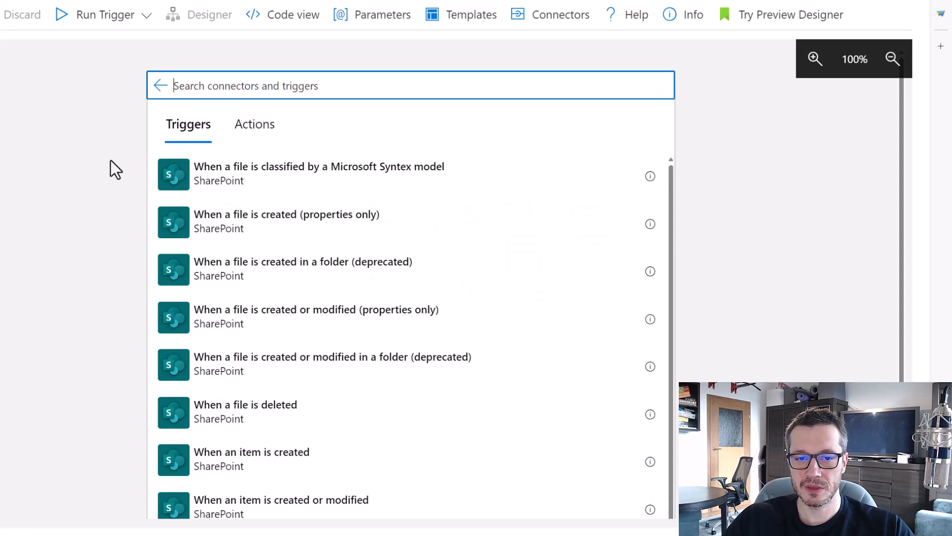
{"action": "left_click", "coordinate": [253, 126]}
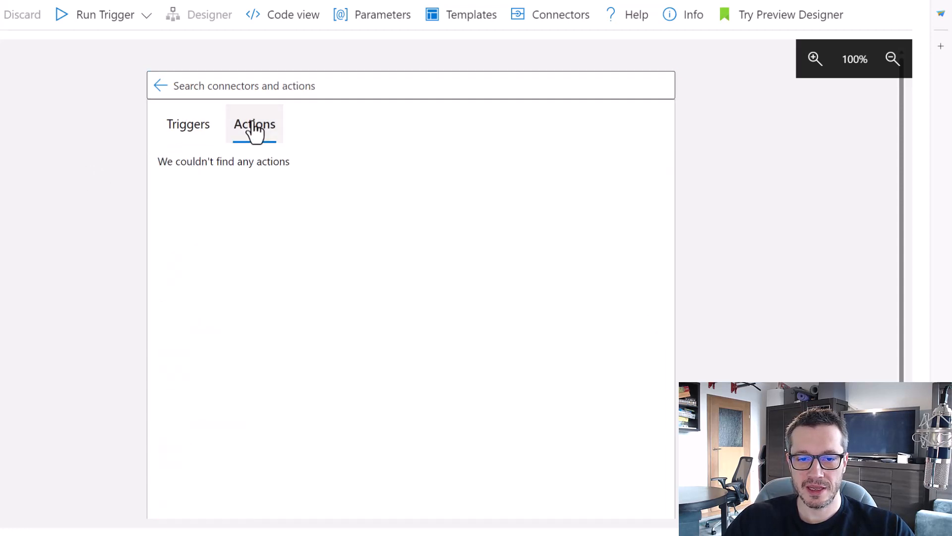
{"action": "left_click", "coordinate": [190, 135]}
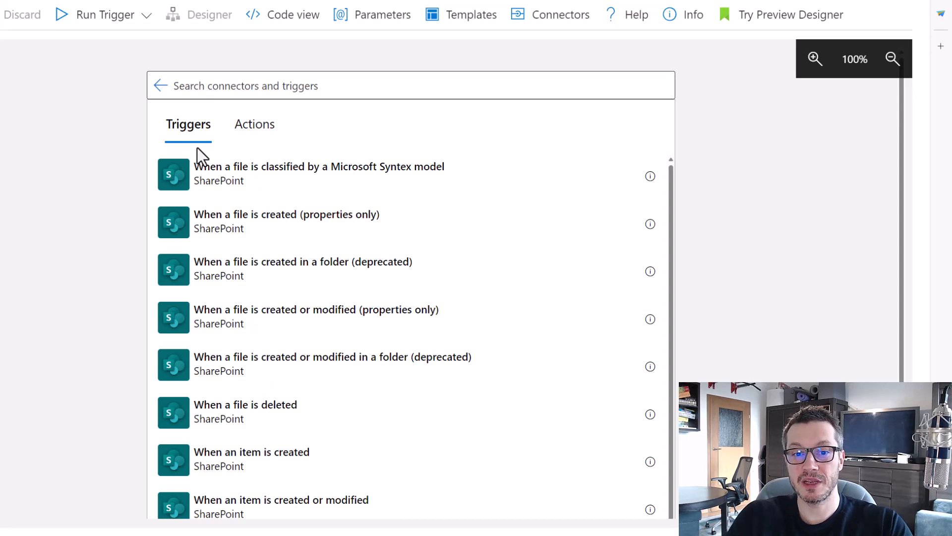
{"action": "scroll", "coordinate": [527, 227], "scroll_direction": "down", "scroll_amount": 4}
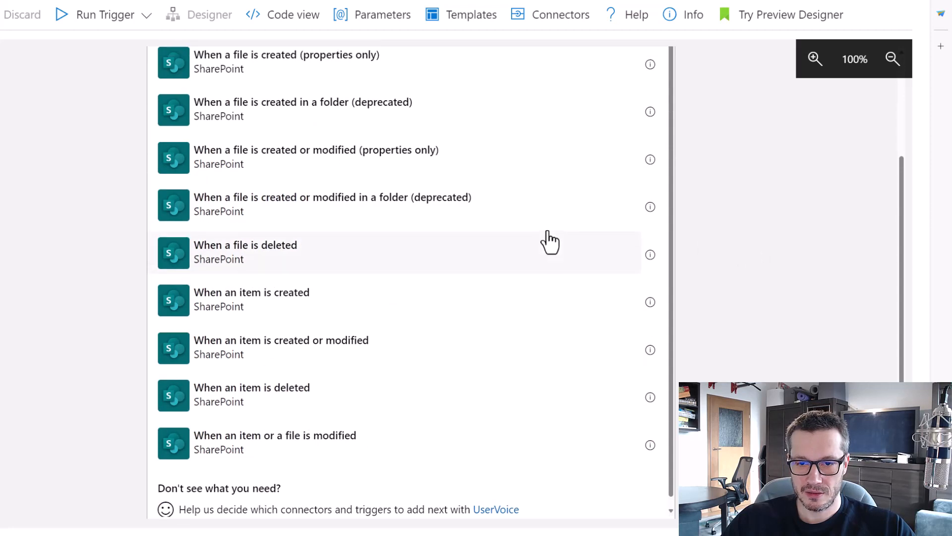
{"action": "scroll", "coordinate": [812, 268], "scroll_direction": "up", "scroll_amount": 5}
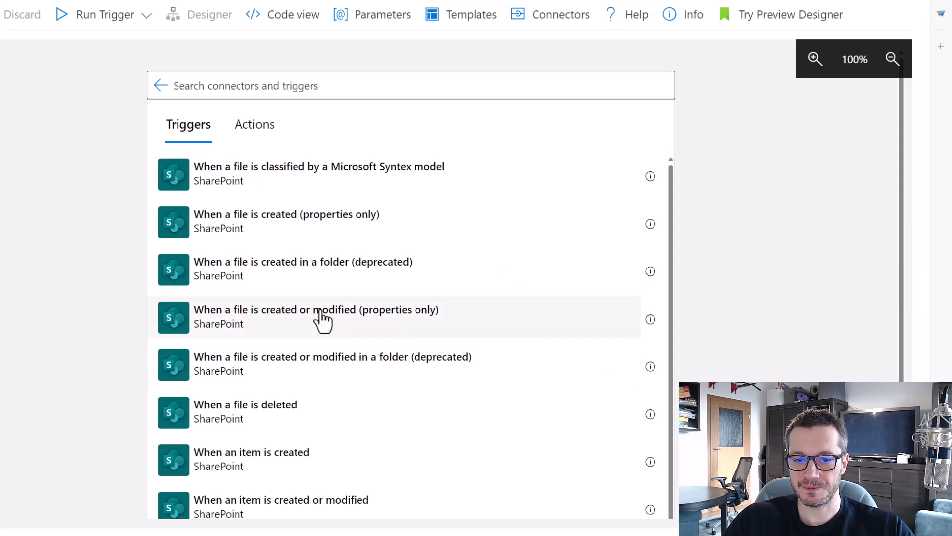
{"action": "left_click", "coordinate": [565, 283]}
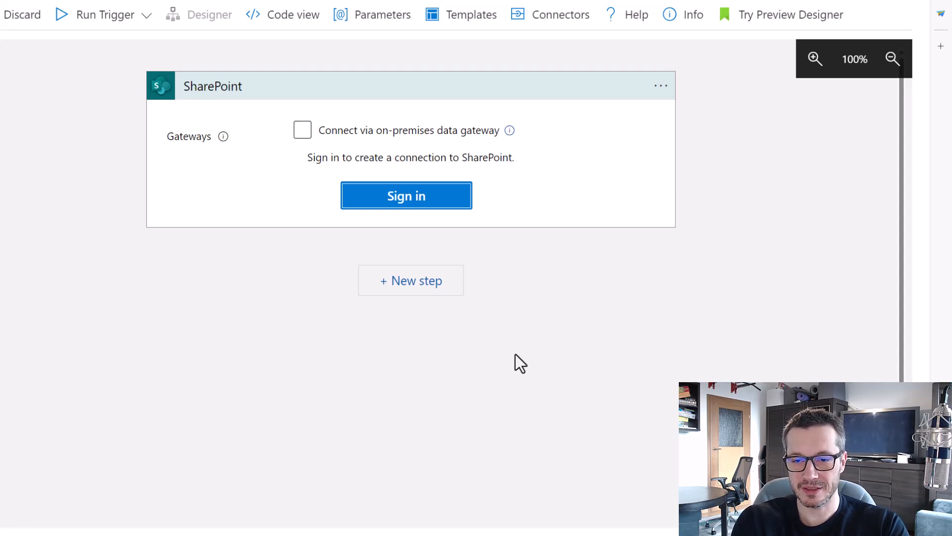
Highlight the SharePoint connection sign-in text, then bring up the architecture whiteboard.
{"action": "key", "text": "ctrl+2"}
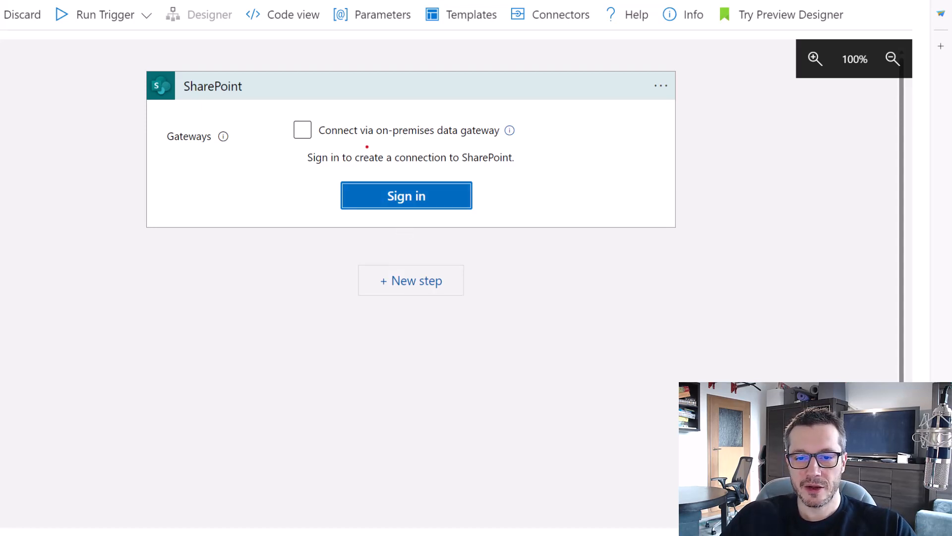
{"action": "left_click_drag", "start_coordinate": [354, 144], "coordinate": [535, 171]}
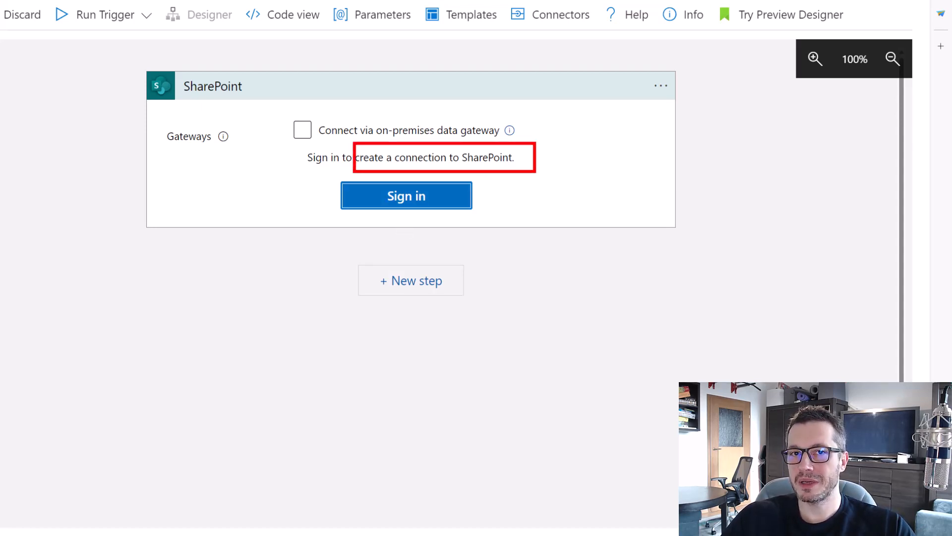
{"action": "key", "text": "Escape"}
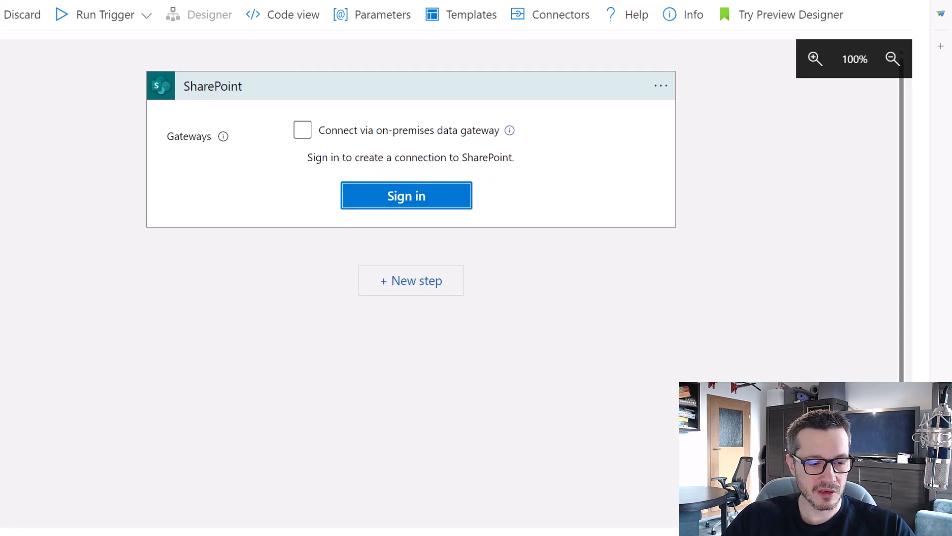
{"action": "key", "text": "alt+Tab"}
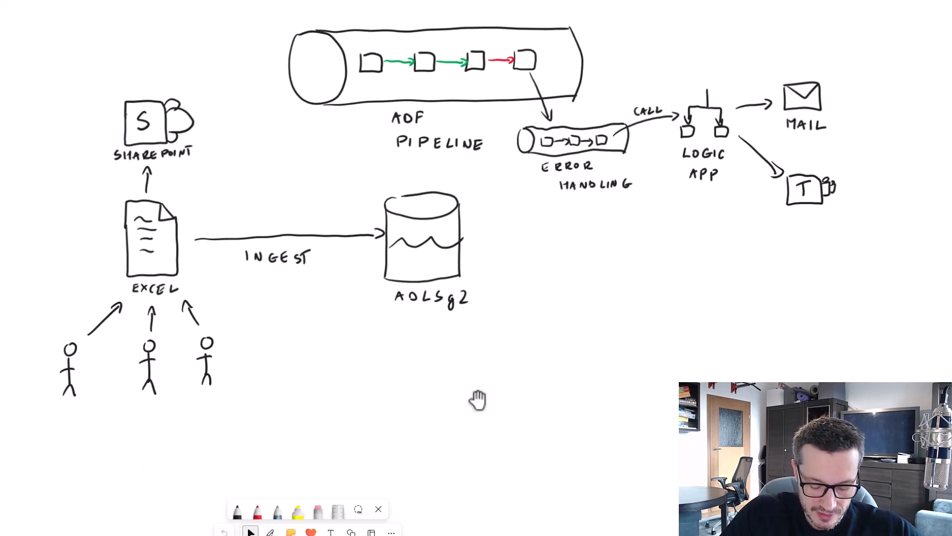
Sketch a small branching Logic App icon labelled LOGIC APP above the INGEST arrow.
{"action": "mouse_move", "coordinate": [276, 177]}
{"action": "left_mouse_down"}
{"action": "mouse_move", "coordinate": [264, 203]}
{"action": "mouse_move", "coordinate": [288, 200]}
{"action": "left_mouse_up"}
{"action": "mouse_move", "coordinate": [260, 198]}
{"action": "left_mouse_down"}
{"action": "mouse_move", "coordinate": [291, 195]}
{"action": "mouse_move", "coordinate": [269, 213]}
{"action": "mouse_move", "coordinate": [293, 214]}
{"action": "left_mouse_up"}
{"action": "left_click_drag", "start_coordinate": [257, 222], "coordinate": [265, 222]}
{"action": "left_click_drag", "start_coordinate": [273, 222], "coordinate": [273, 225]}
{"action": "left_click_drag", "start_coordinate": [278, 221], "coordinate": [281, 227]}
{"action": "left_click_drag", "start_coordinate": [290, 228], "coordinate": [297, 227]}
{"action": "left_click_drag", "start_coordinate": [299, 221], "coordinate": [300, 224]}
{"action": "left_click_drag", "start_coordinate": [307, 228], "coordinate": [308, 225]}
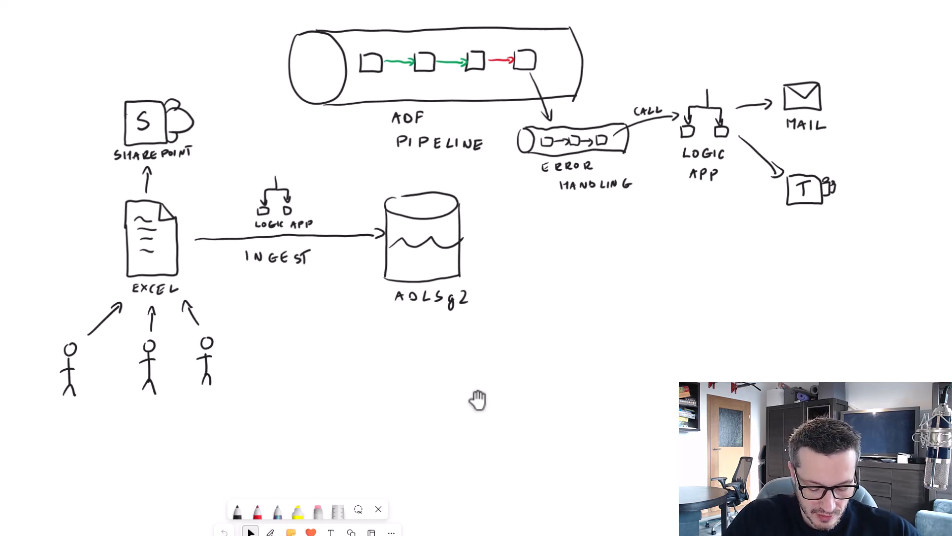
Draw blue question-marked arrows from LOGIC APP to SHAREPOINT and to ADLSg2.
{"action": "left_click_drag", "start_coordinate": [201, 150], "coordinate": [254, 183]}
{"action": "left_click_drag", "start_coordinate": [202, 158], "coordinate": [229, 148]}
{"action": "left_click", "coordinate": [231, 155]}
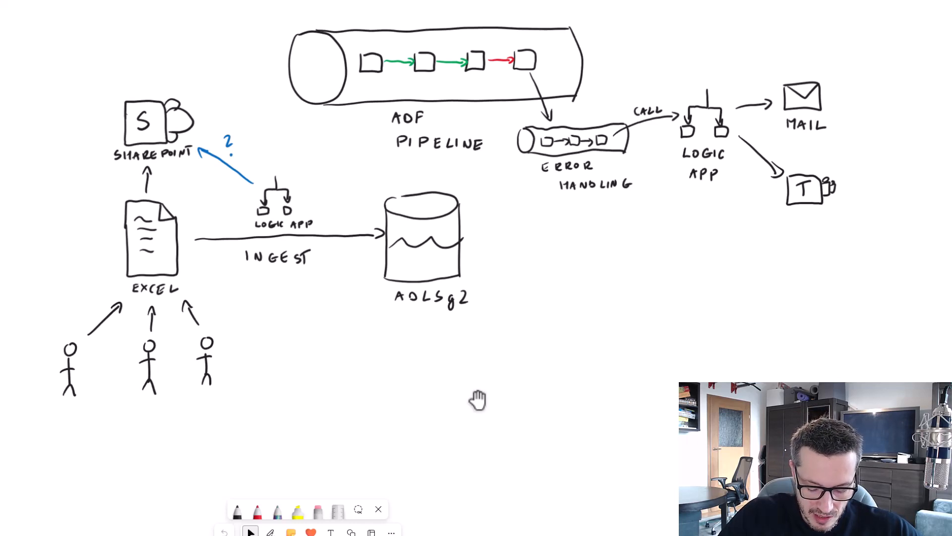
{"action": "left_click_drag", "start_coordinate": [301, 194], "coordinate": [376, 209]}
{"action": "left_click_drag", "start_coordinate": [337, 168], "coordinate": [341, 176]}
{"action": "left_click", "coordinate": [340, 181]}
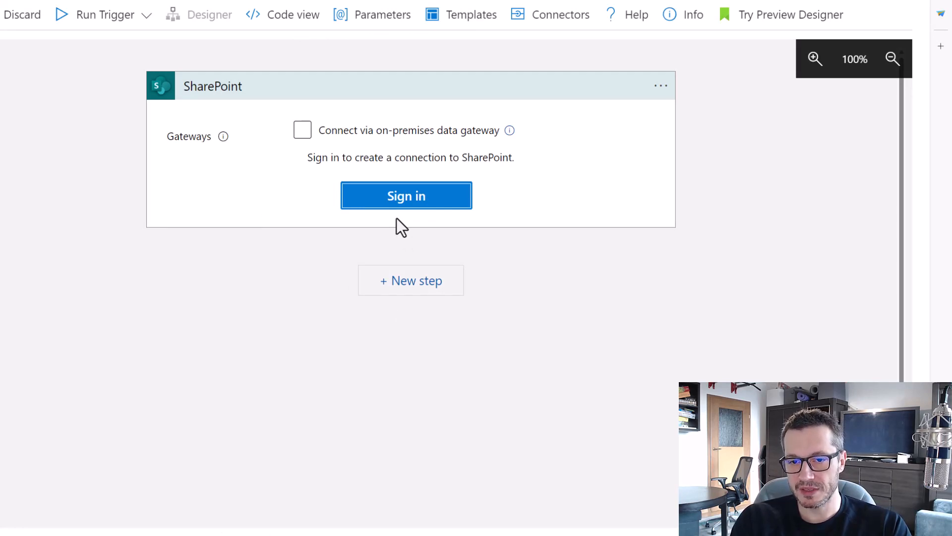
Begin the SharePoint sign-in, then close the Pick an account window without choosing one.
{"action": "left_click", "coordinate": [403, 211]}
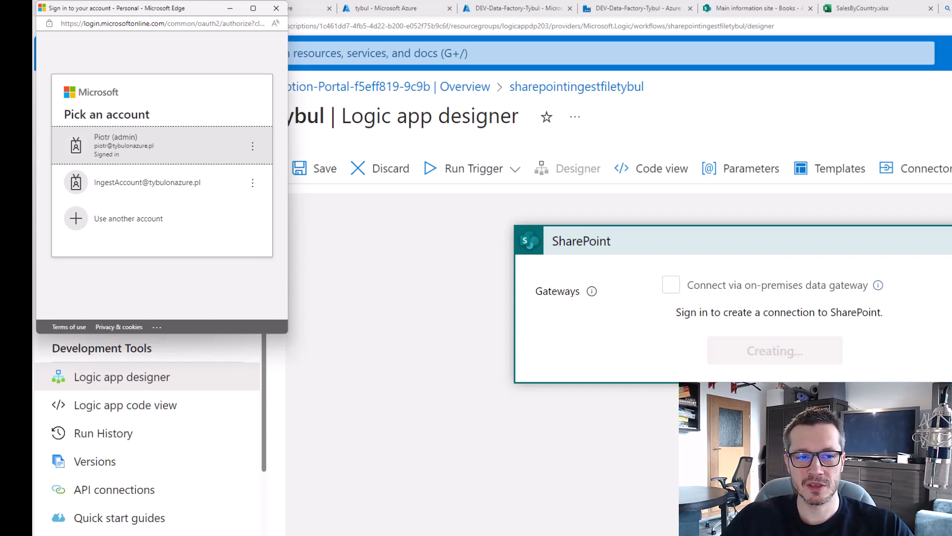
{"action": "left_click", "coordinate": [276, 9]}
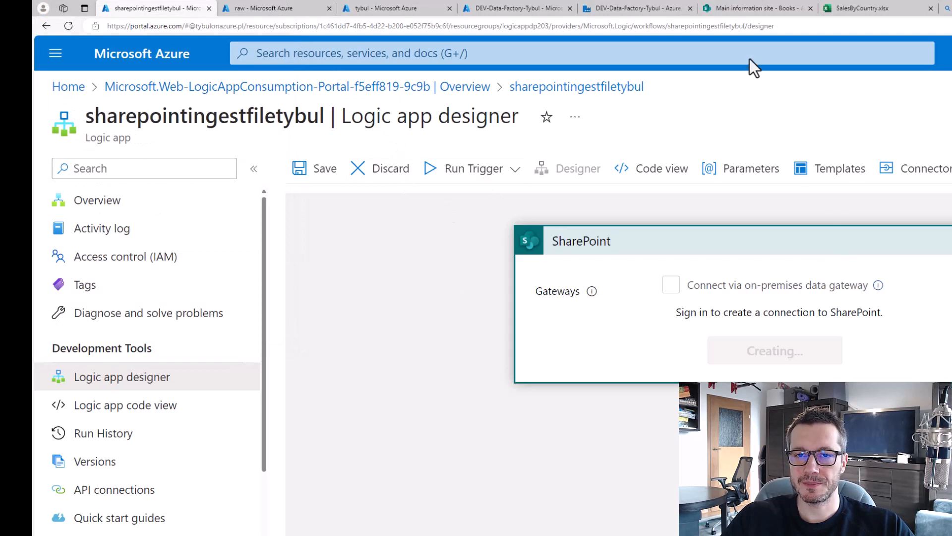
Open the Documents library's site access and mark the ingest account's Read permission under Site visitors.
{"action": "left_click", "coordinate": [764, 7]}
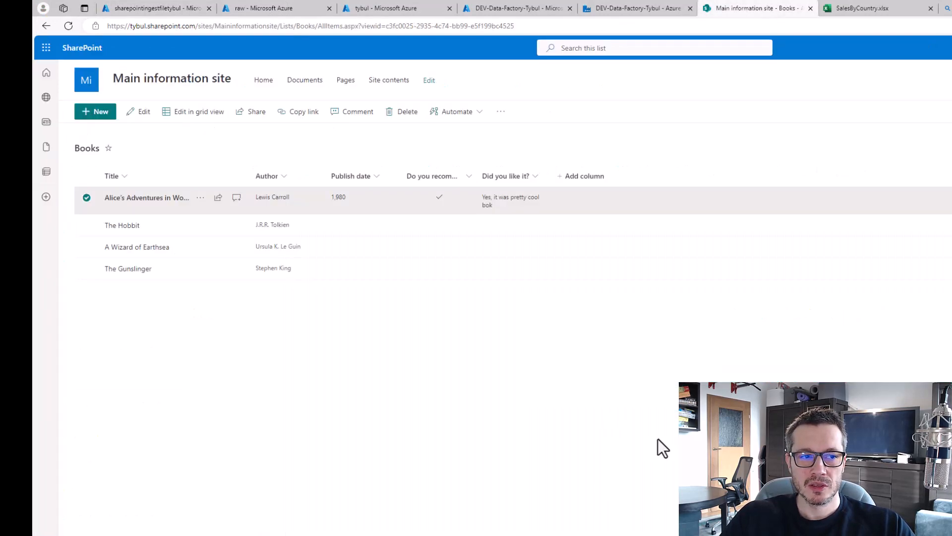
{"action": "left_click", "coordinate": [304, 82]}
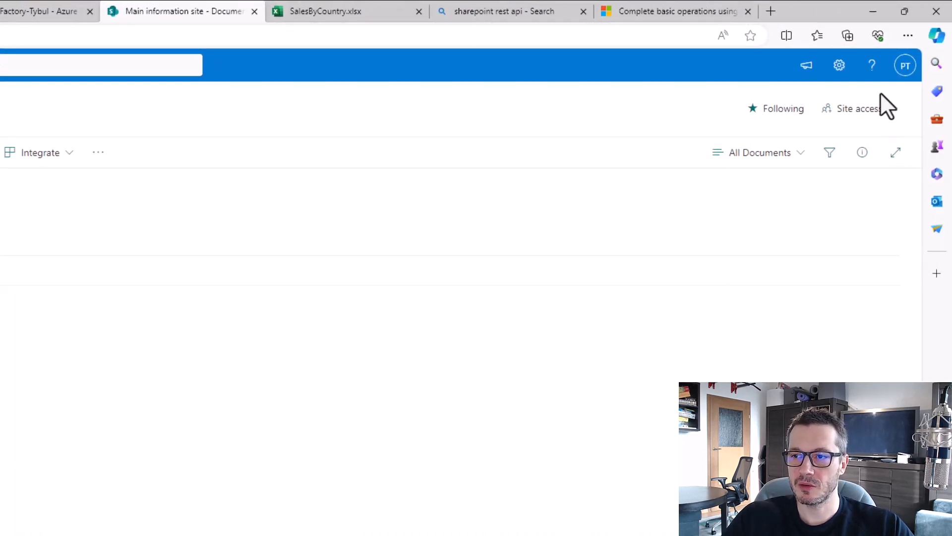
{"action": "left_click", "coordinate": [860, 109]}
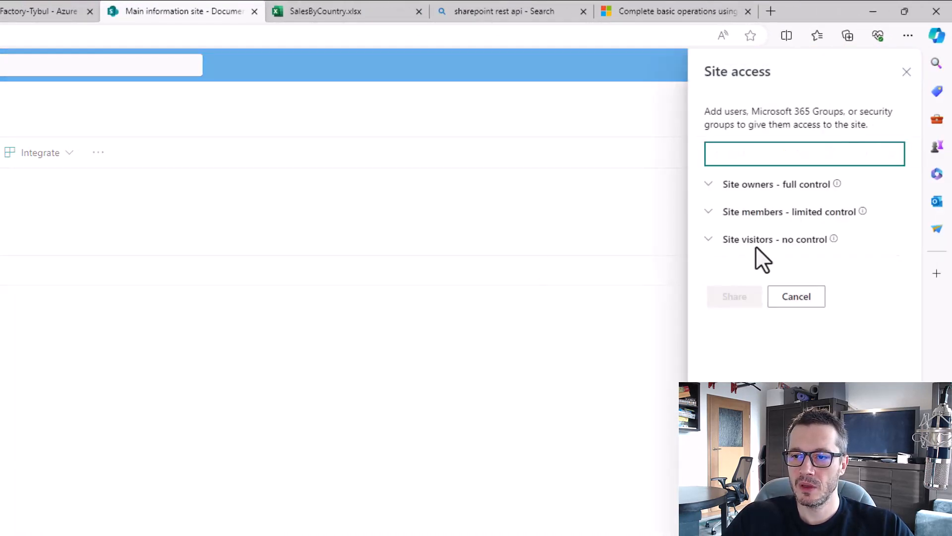
{"action": "left_click", "coordinate": [709, 240]}
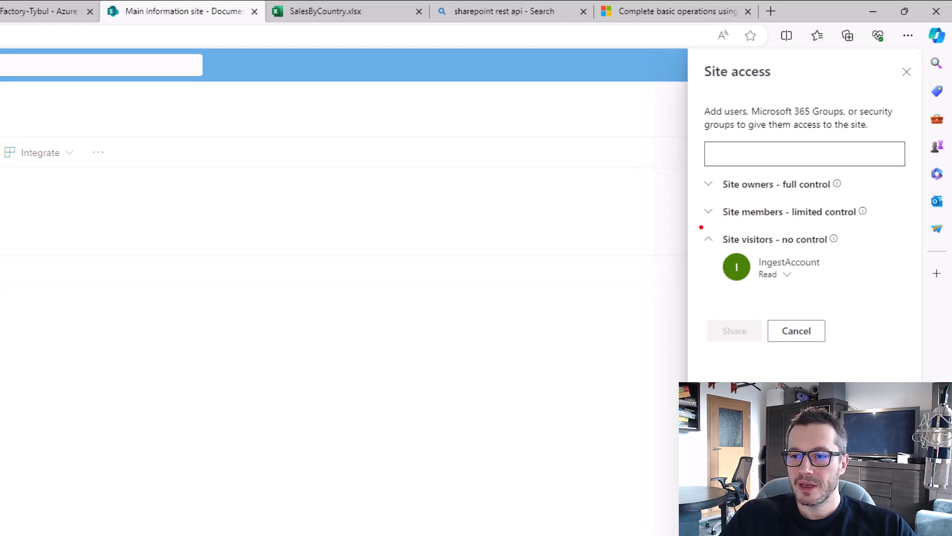
{"action": "left_click_drag", "start_coordinate": [701, 227], "coordinate": [862, 295]}
{"action": "left_click_drag", "start_coordinate": [760, 279], "coordinate": [780, 279]}
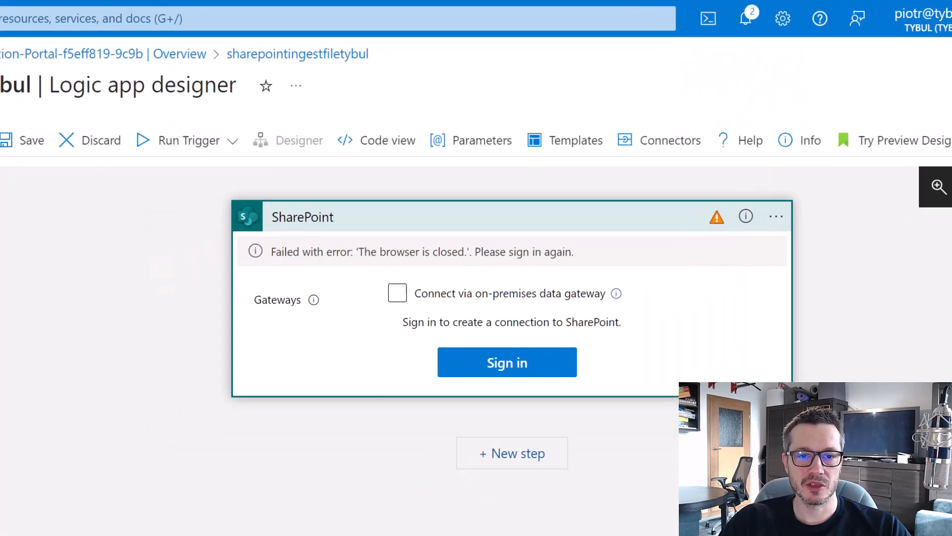
Sign in to SharePoint again using the ingest account and its password.
{"action": "left_click", "coordinate": [548, 353]}
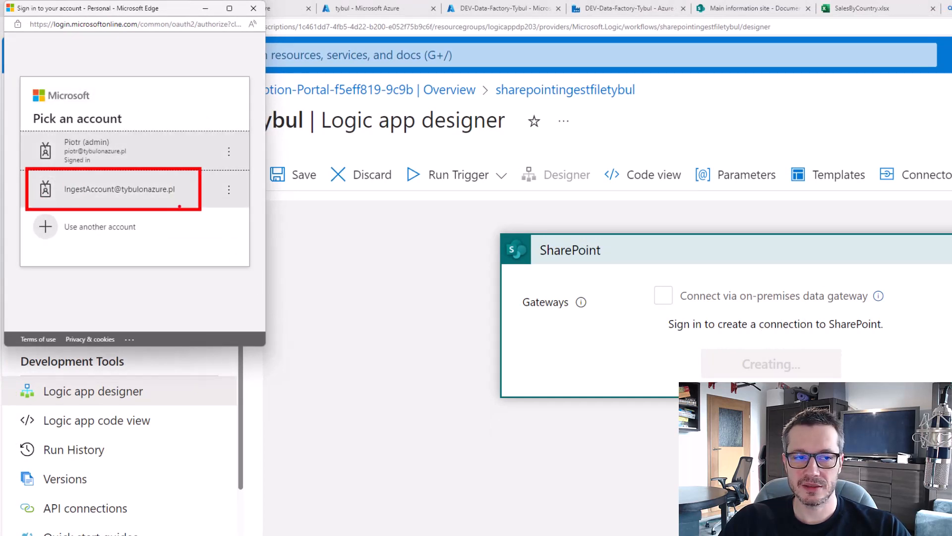
{"action": "left_click", "coordinate": [148, 199]}
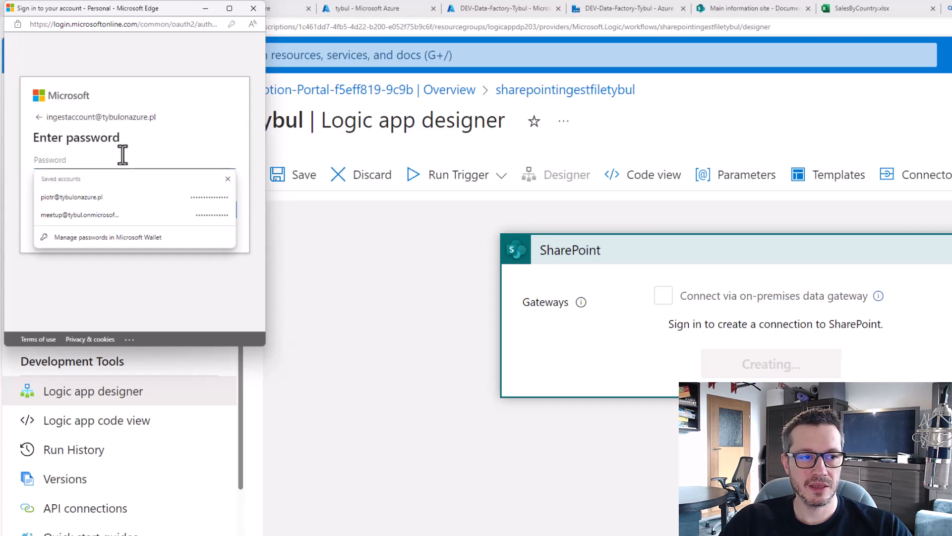
{"action": "type", "text": "•••••••••"}
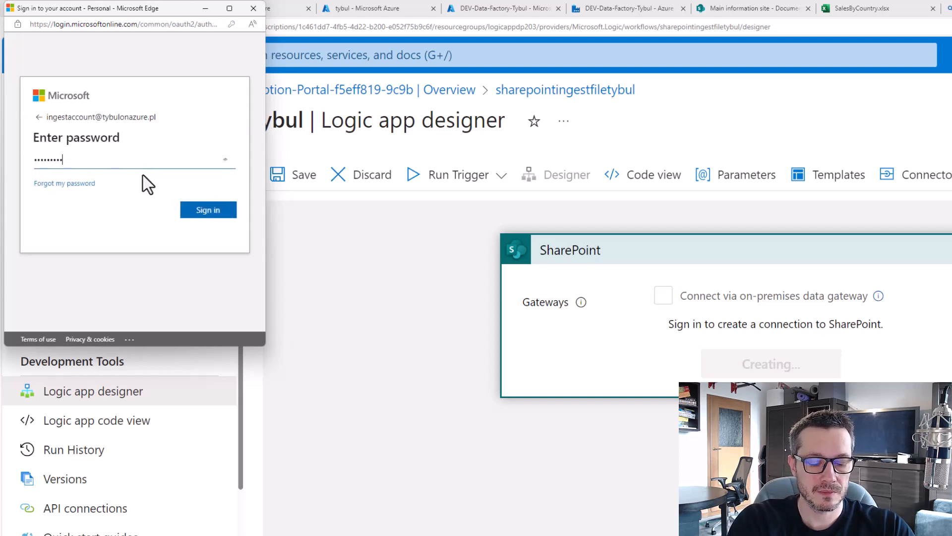
{"action": "type", "text": "••••••"}
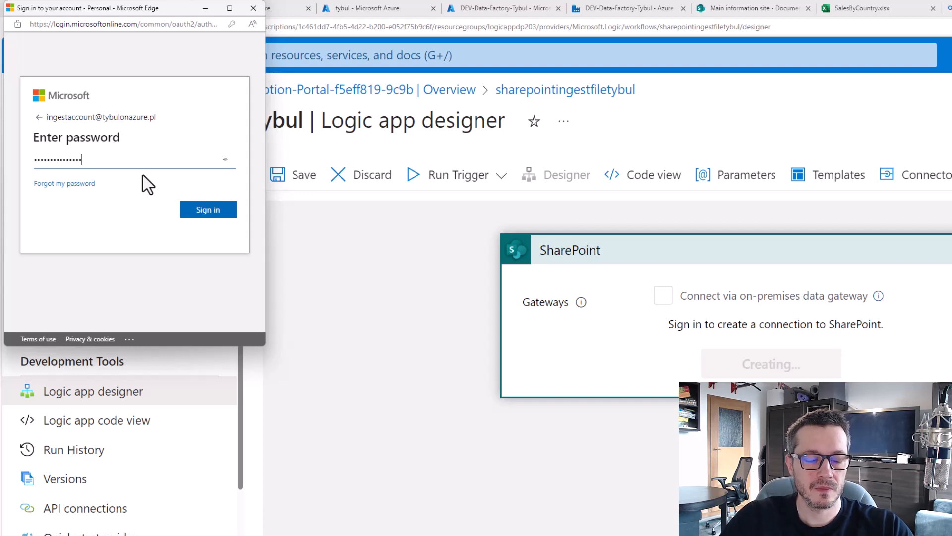
{"action": "left_click", "coordinate": [208, 211]}
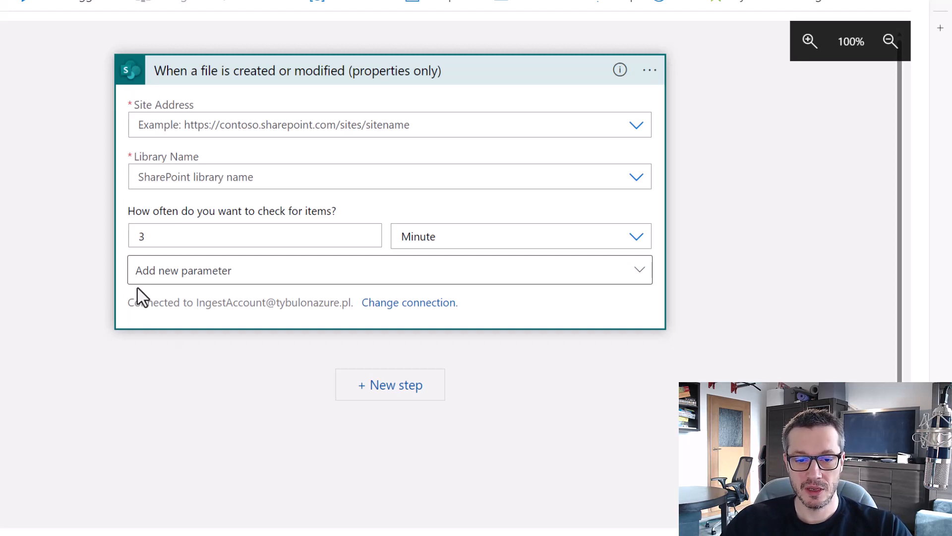
Find that the Site Address list shows No Items, then switch to the Main information site's Documents library.
{"action": "mouse_move", "coordinate": [121, 289]}
{"action": "left_mouse_down"}
{"action": "mouse_move", "coordinate": [383, 330]}
{"action": "mouse_move", "coordinate": [361, 325]}
{"action": "left_mouse_up"}
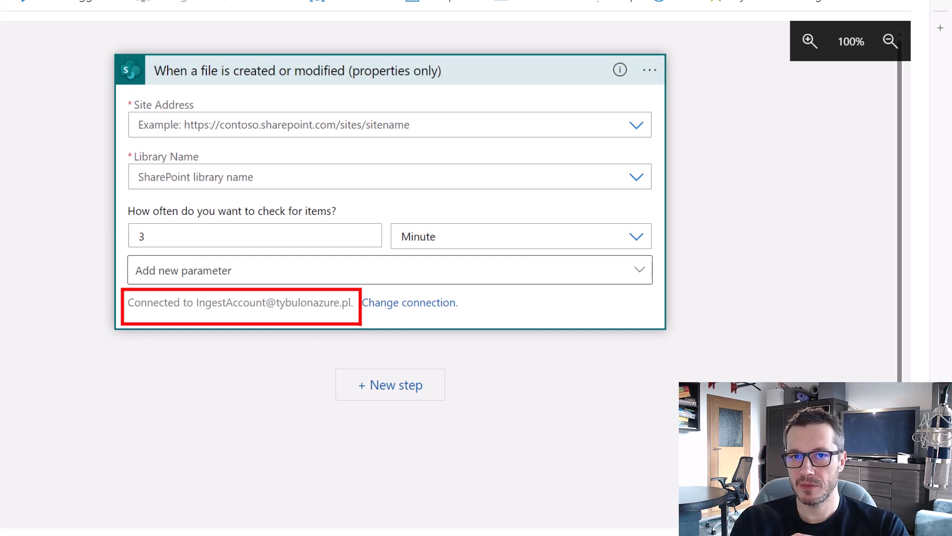
{"action": "left_click", "coordinate": [639, 130]}
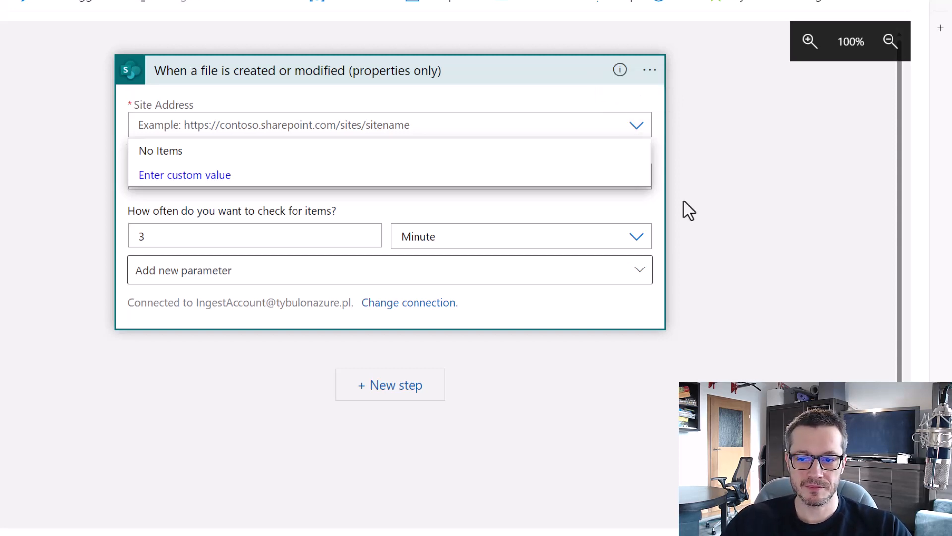
{"action": "left_click", "coordinate": [756, 206]}
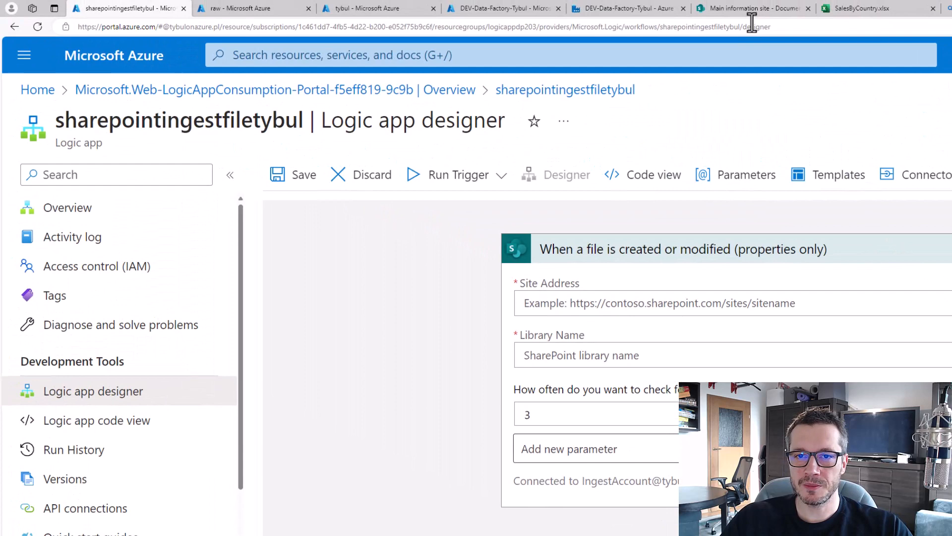
{"action": "left_click", "coordinate": [752, 9]}
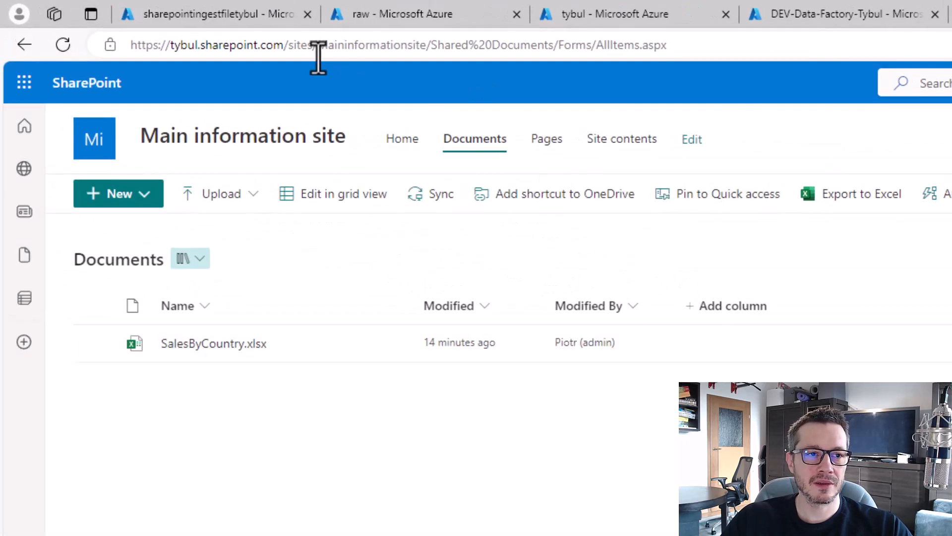
Copy the Main information site part of the SharePoint page address.
{"action": "left_click", "coordinate": [408, 45]}
{"action": "left_click", "coordinate": [414, 46]}
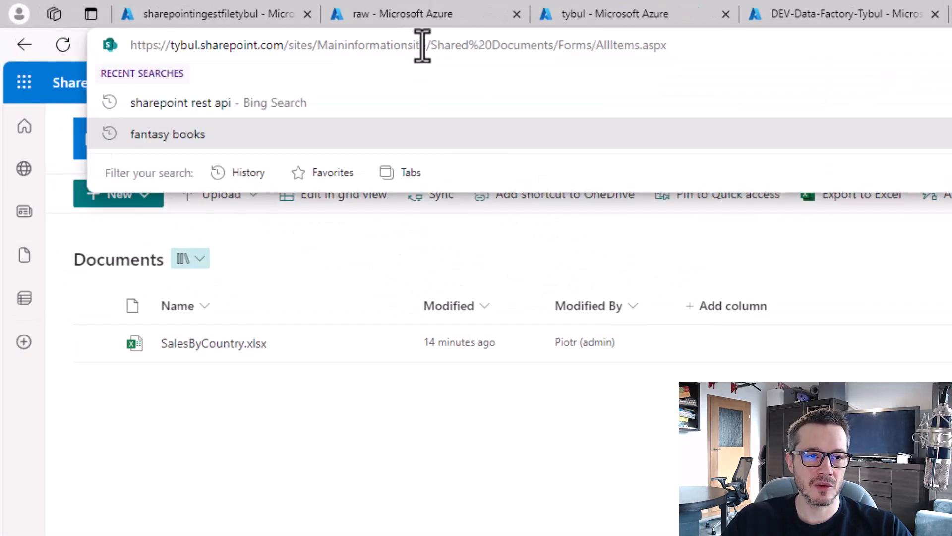
{"action": "left_click_drag", "start_coordinate": [425, 45], "coordinate": [114, 43]}
{"action": "key", "text": "ctrl+c"}
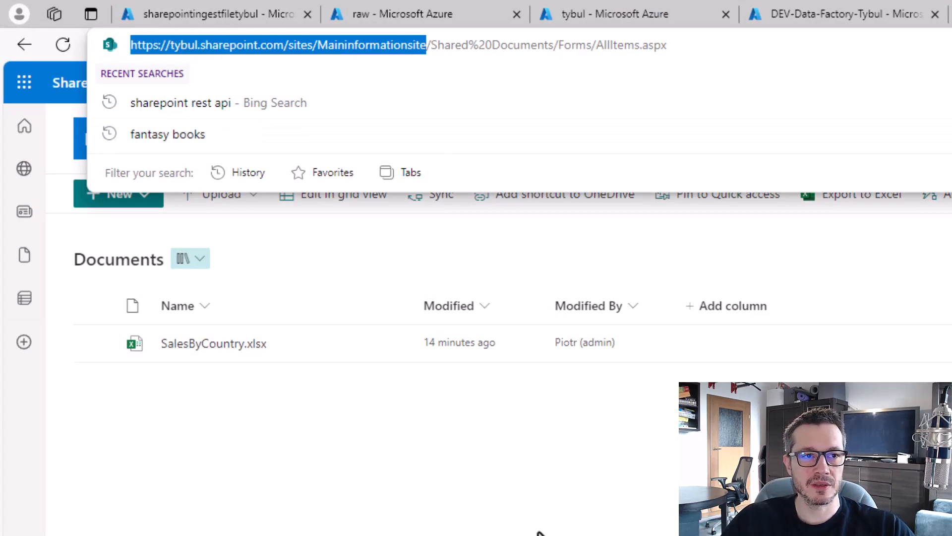
{"action": "left_click", "coordinate": [362, 101]}
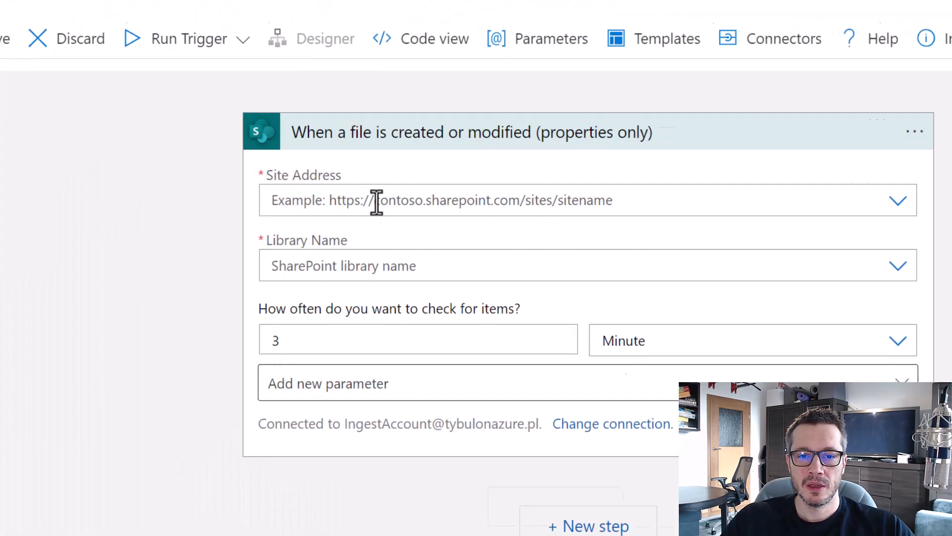
{"action": "left_click", "coordinate": [376, 202]}
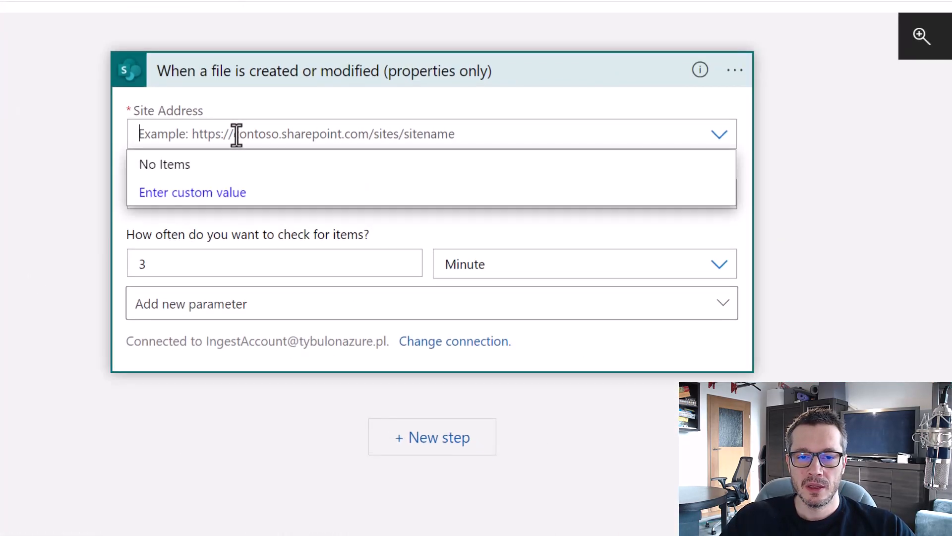
{"action": "key", "text": "ctrl+v"}
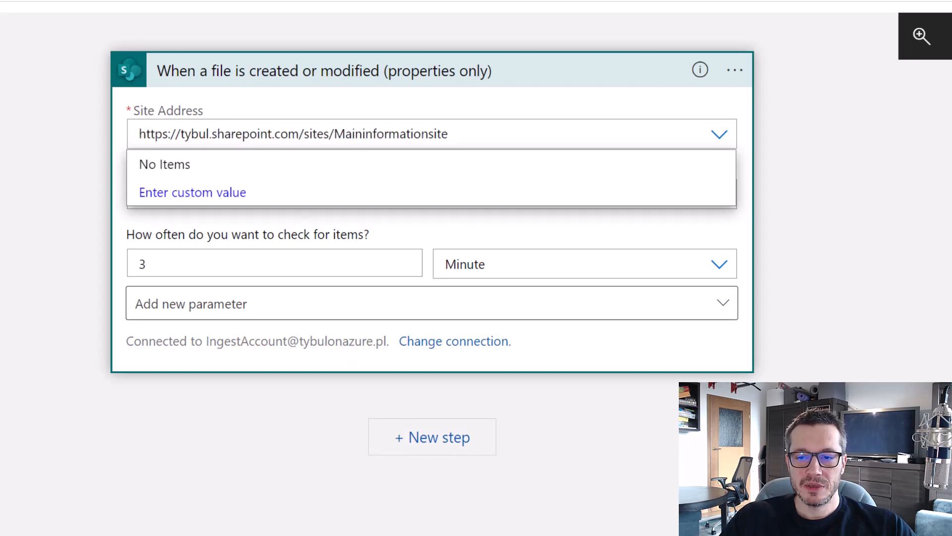
{"action": "left_click", "coordinate": [814, 213]}
{"action": "left_click", "coordinate": [421, 134]}
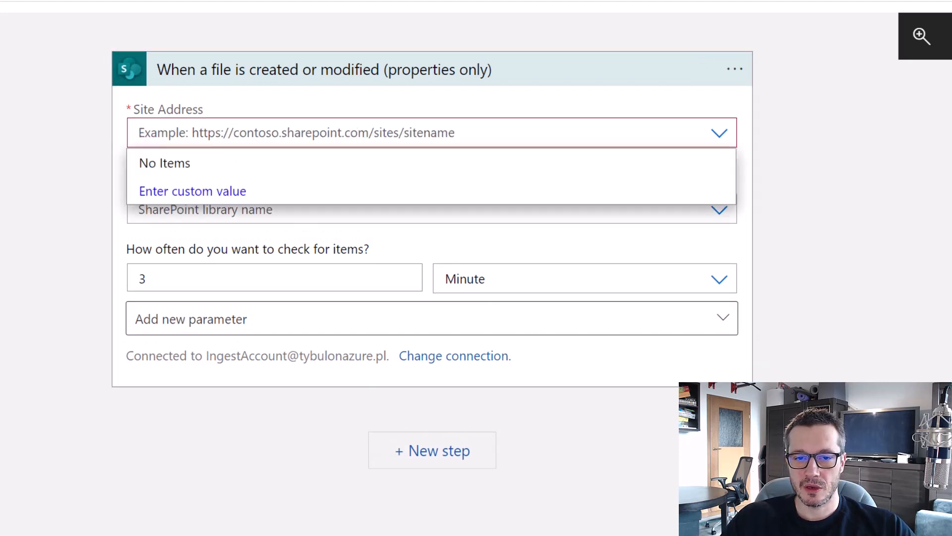
{"action": "left_click", "coordinate": [234, 134]}
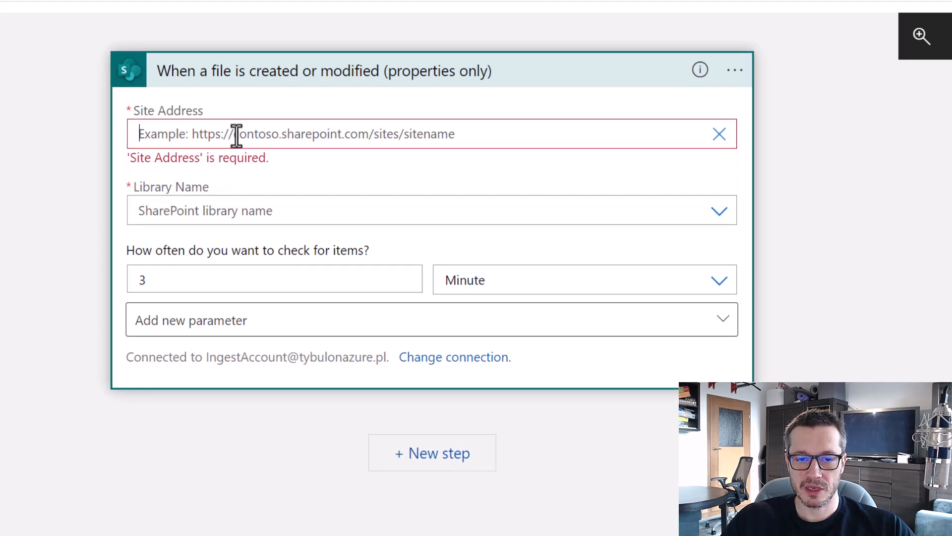
{"action": "key", "text": "ctrl+v"}
{"action": "left_click", "coordinate": [851, 229]}
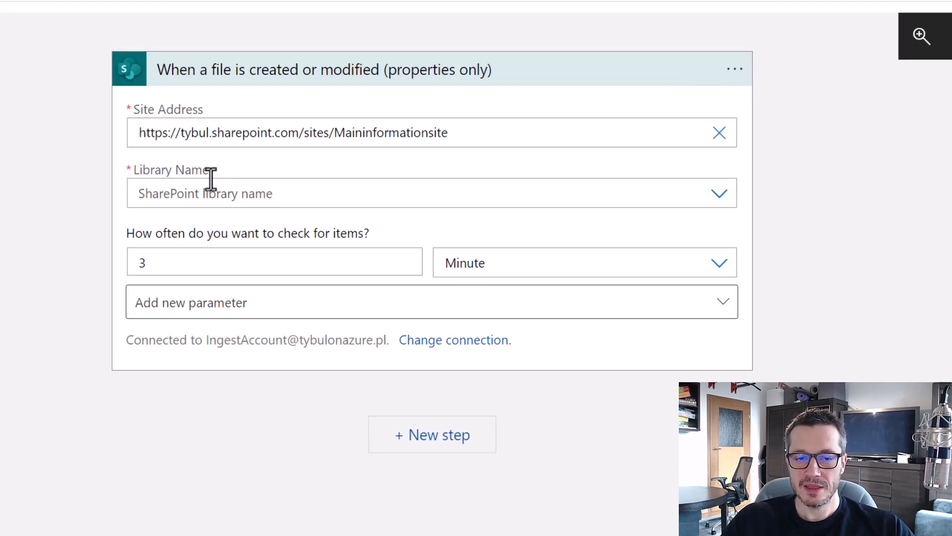
Highlight the filled Site Address and the still-empty Library Name fields.
{"action": "left_click_drag", "start_coordinate": [115, 156], "coordinate": [298, 217]}
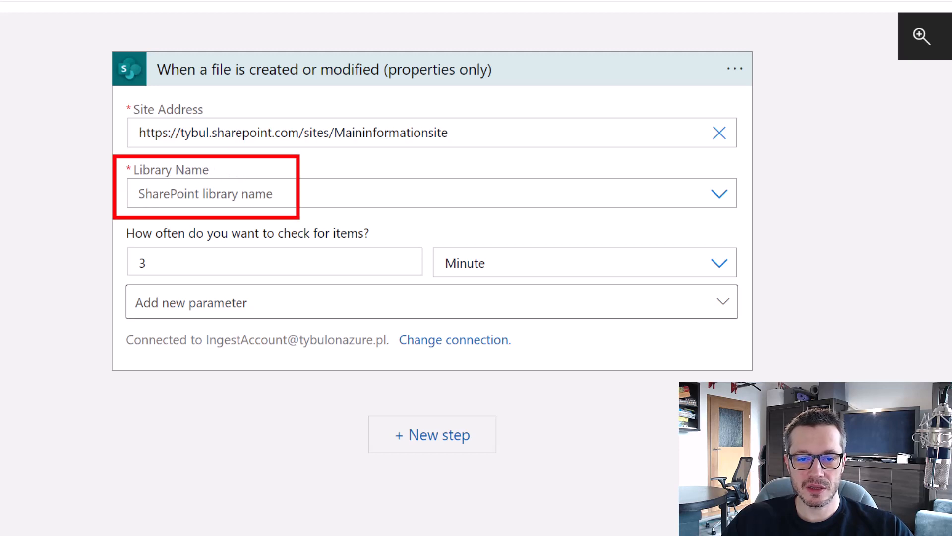
{"action": "mouse_move", "coordinate": [168, 101]}
{"action": "left_mouse_down"}
{"action": "mouse_move", "coordinate": [120, 113]}
{"action": "mouse_move", "coordinate": [364, 163]}
{"action": "mouse_move", "coordinate": [166, 93]}
{"action": "left_mouse_up"}
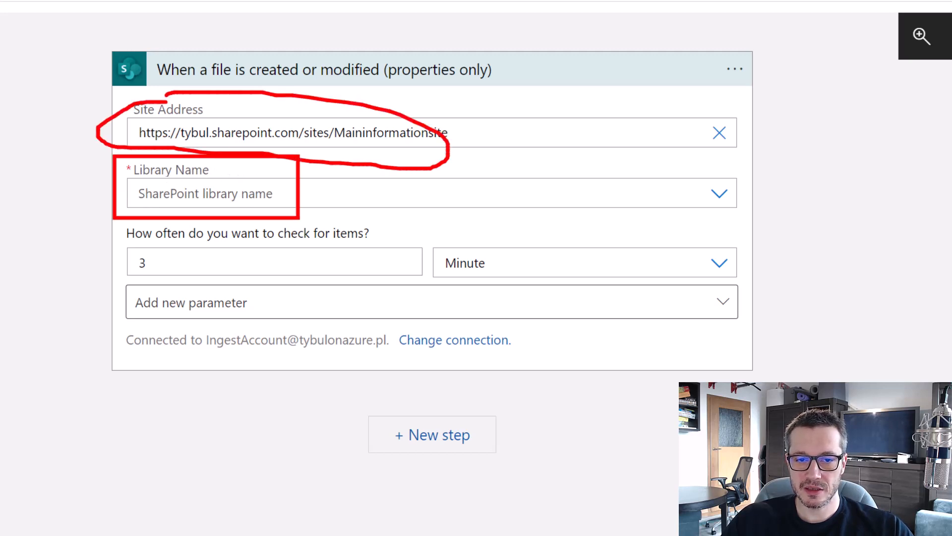
{"action": "key", "text": "Escape"}
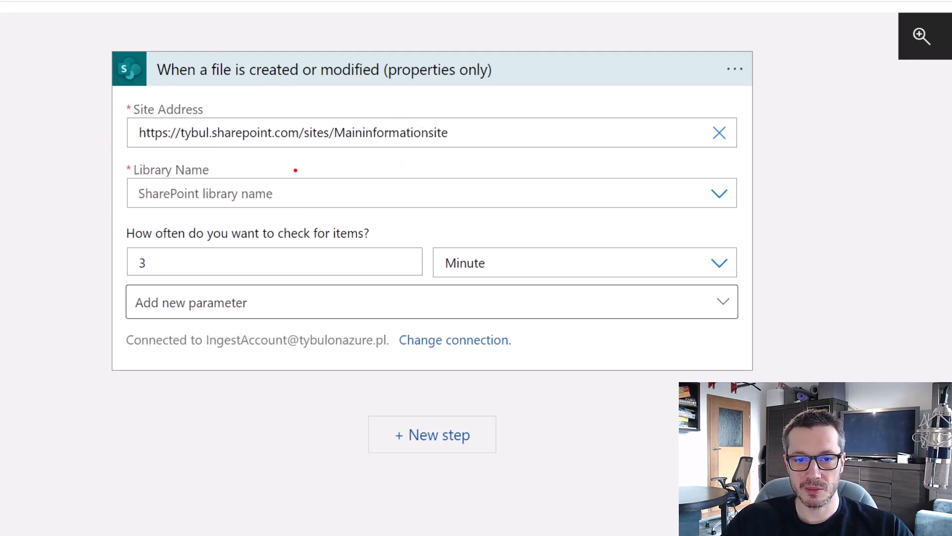
Choose Documents as the SharePoint trigger's Library Name.
{"action": "left_click", "coordinate": [720, 194]}
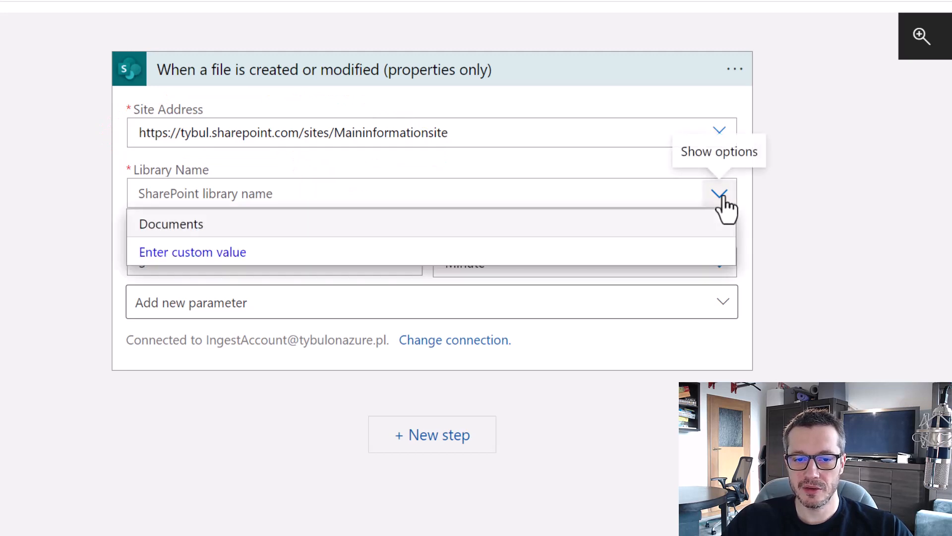
{"action": "key", "text": "ctrl+2"}
{"action": "left_click_drag", "start_coordinate": [125, 205], "coordinate": [216, 238]}
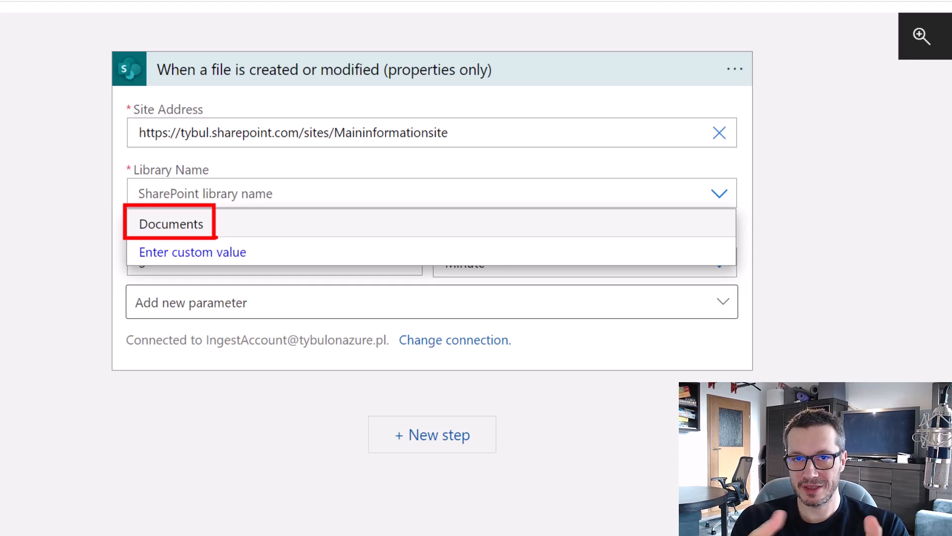
{"action": "left_click", "coordinate": [195, 226]}
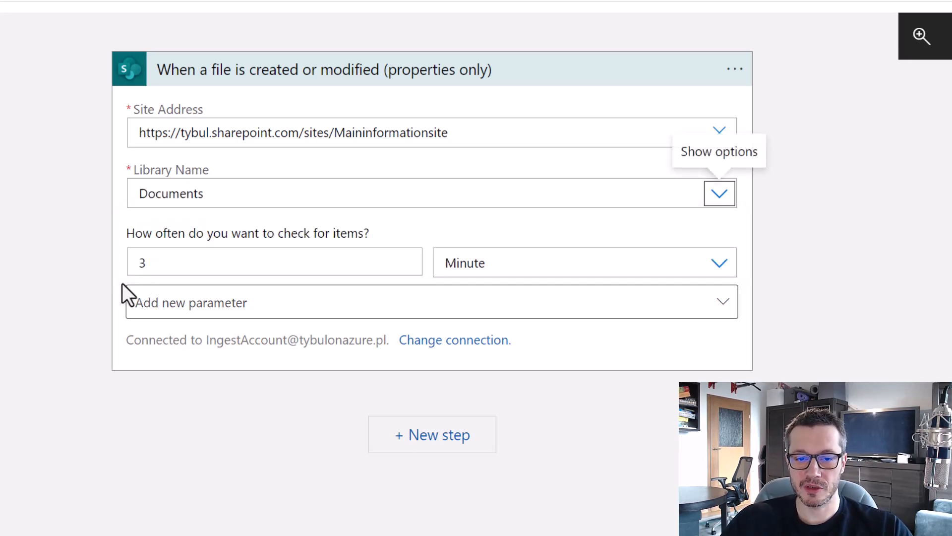
{"action": "left_click", "coordinate": [221, 457]}
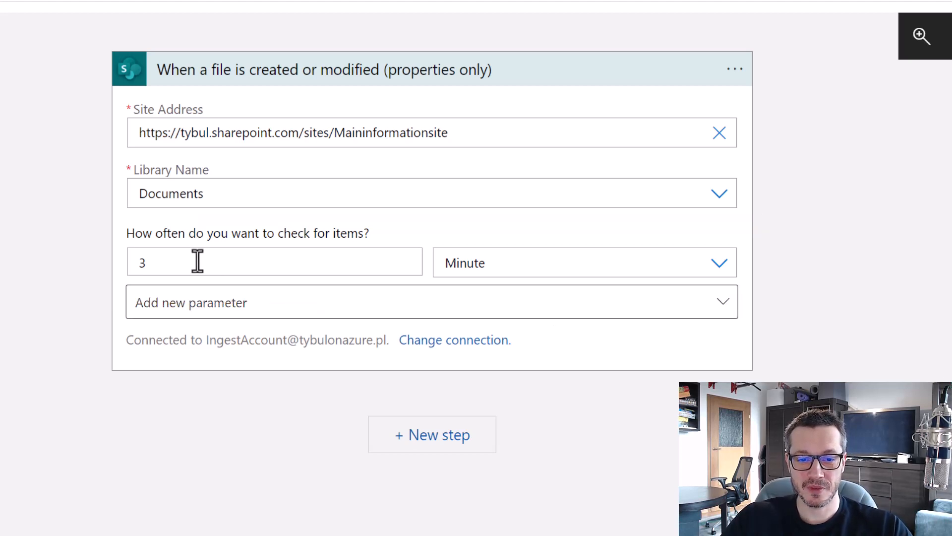
Change the trigger interval from 3 Minute to 15 Second and save the logic app.
{"action": "left_click_drag", "start_coordinate": [196, 259], "coordinate": [127, 263]}
{"action": "type", "text": "15"}
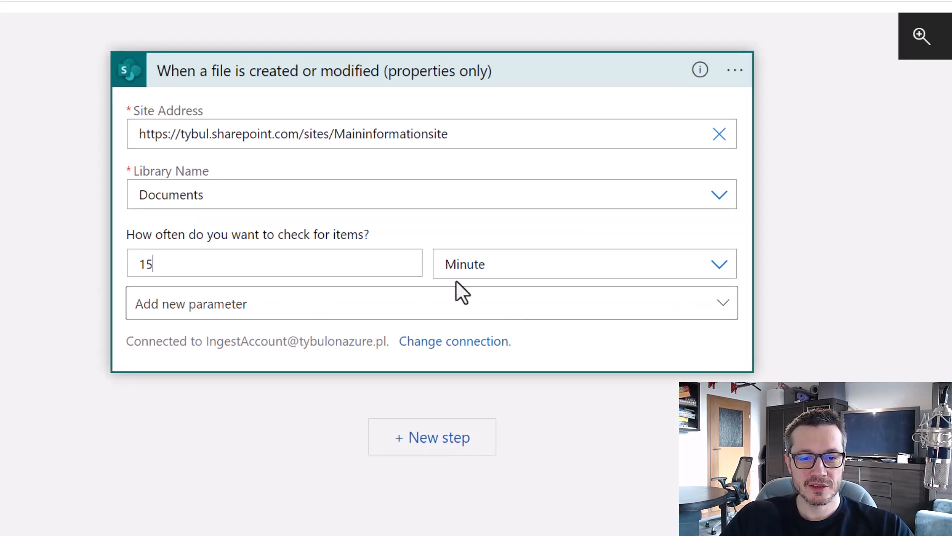
{"action": "left_click", "coordinate": [497, 267]}
{"action": "left_click", "coordinate": [491, 434]}
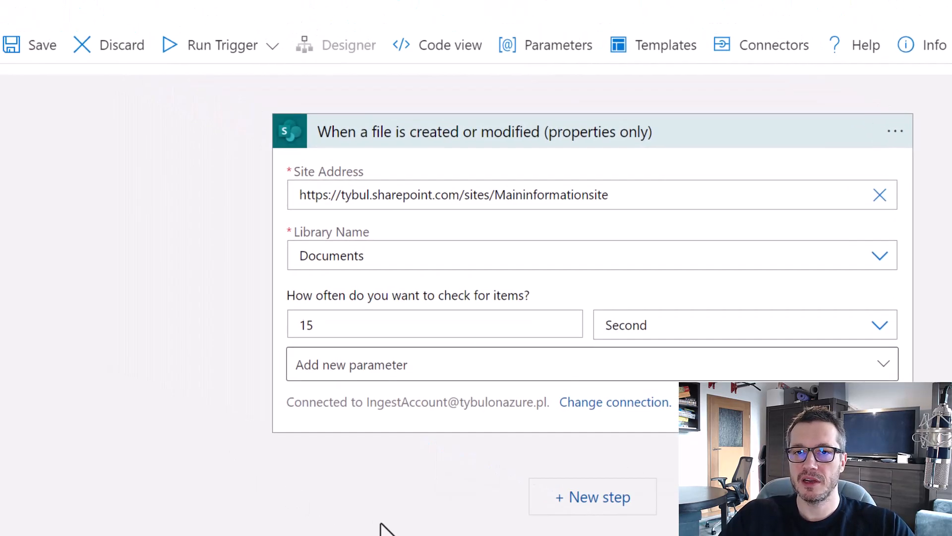
{"action": "left_click", "coordinate": [60, 54]}
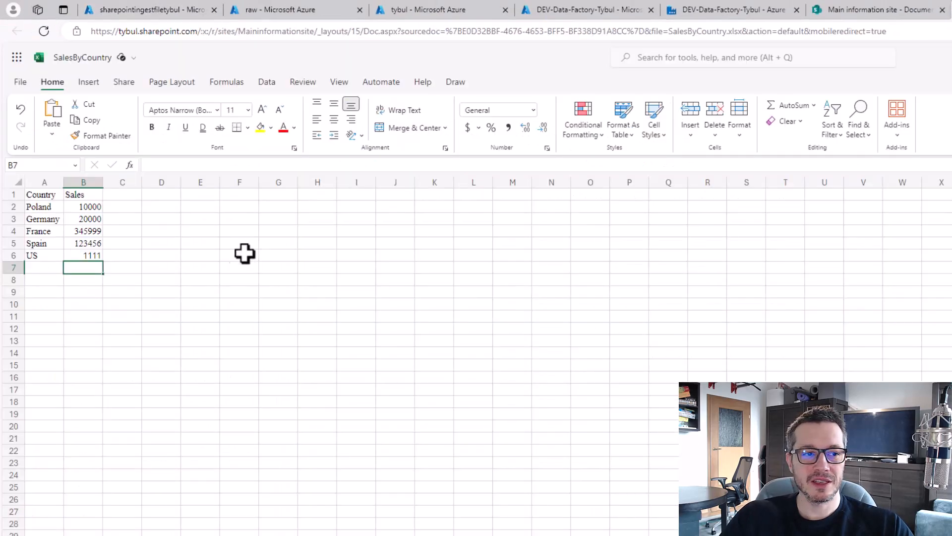
Enter 2222 as the US sales value in cell B6 of SalesByCountry.
{"action": "left_click", "coordinate": [83, 254]}
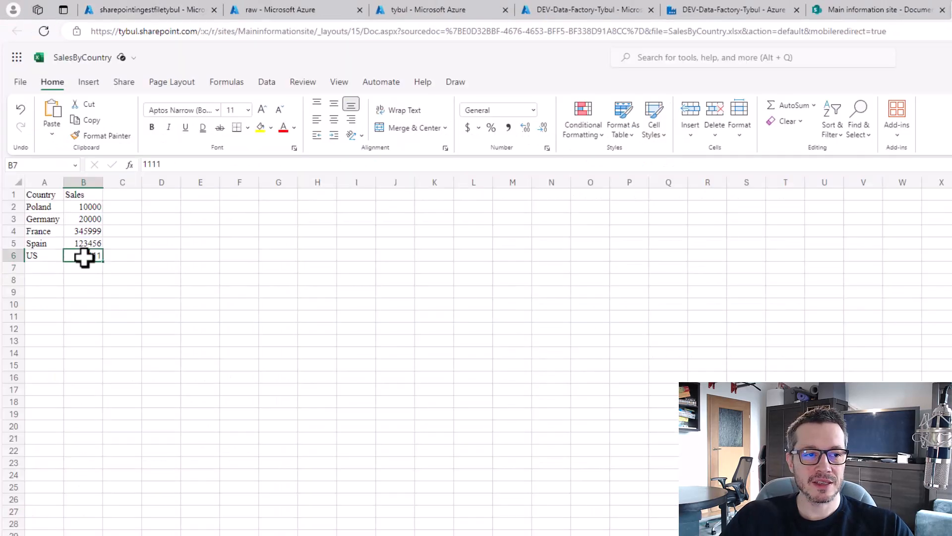
{"action": "double_click", "coordinate": [179, 164]}
{"action": "type", "text": "2222"}
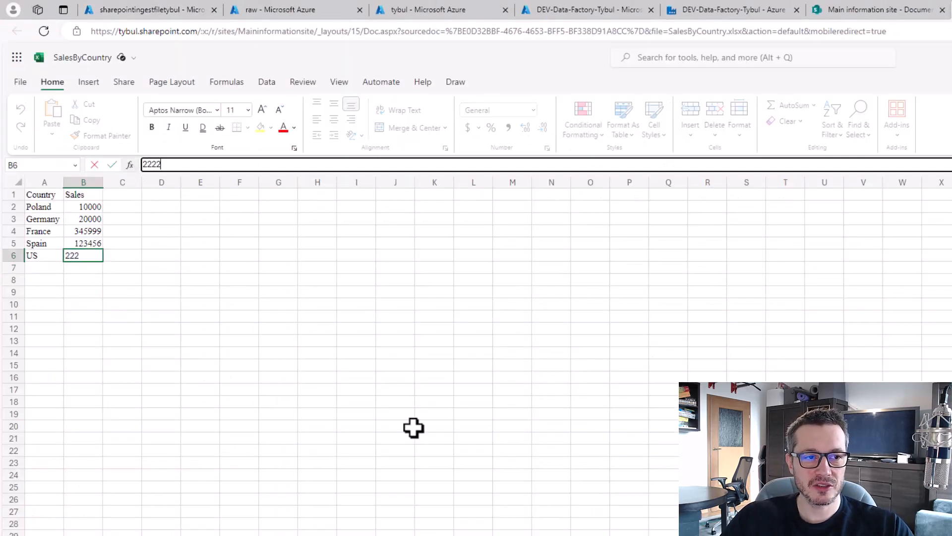
{"action": "key", "text": "Return"}
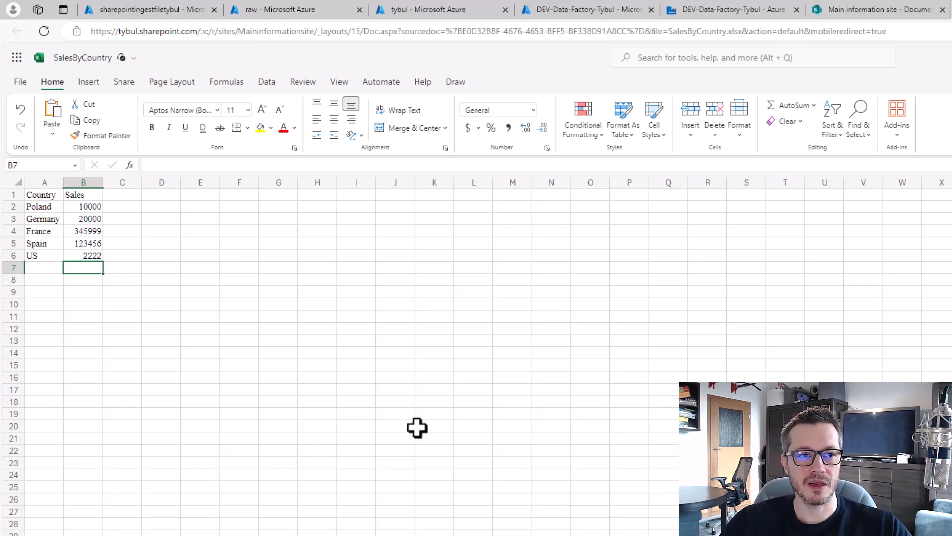
{"action": "left_click", "coordinate": [174, 19]}
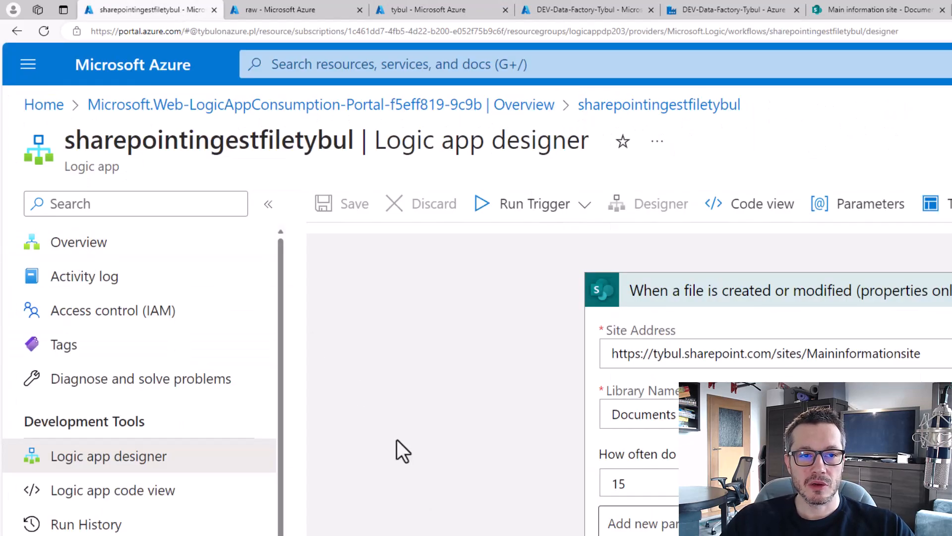
Check the Overview's trigger history, then the runs history showing one Succeeded run from 2/18/2024.
{"action": "left_click", "coordinate": [75, 248]}
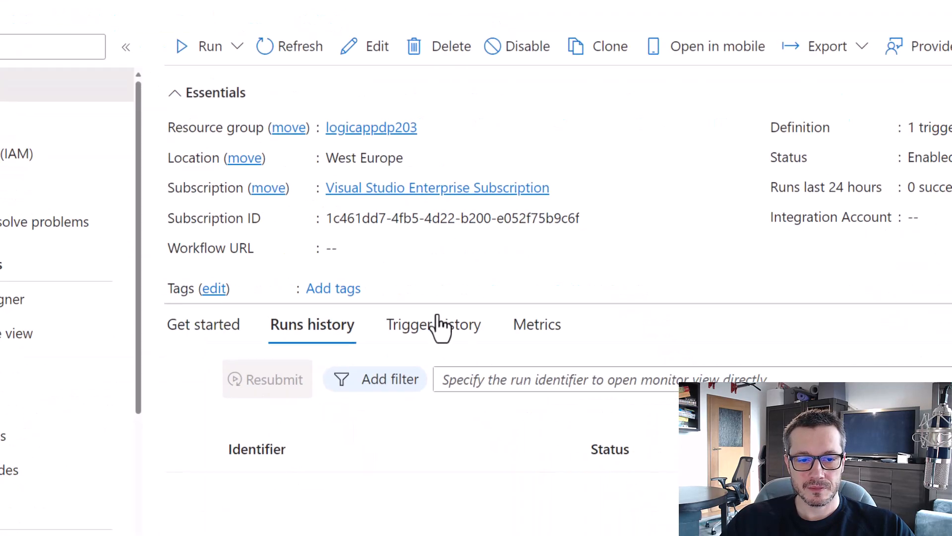
{"action": "left_click", "coordinate": [576, 484]}
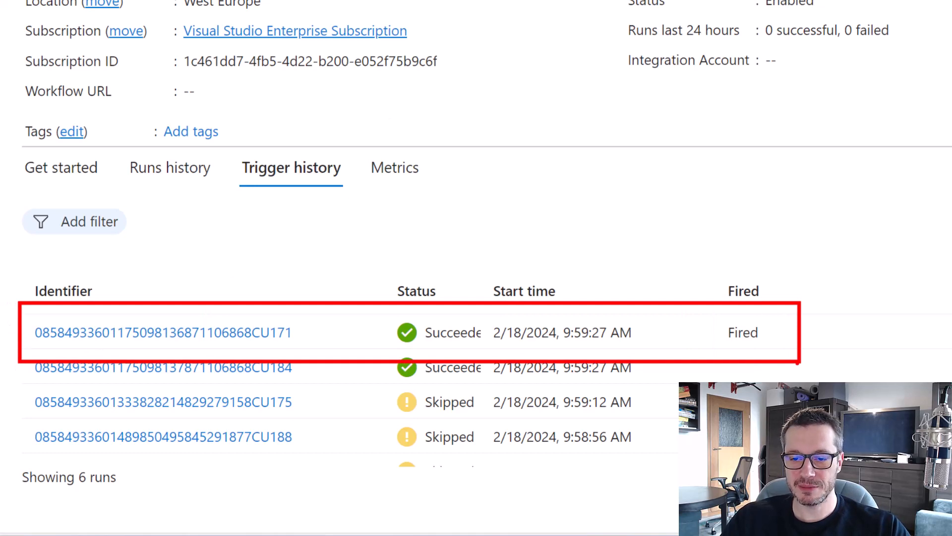
{"action": "left_click", "coordinate": [174, 174]}
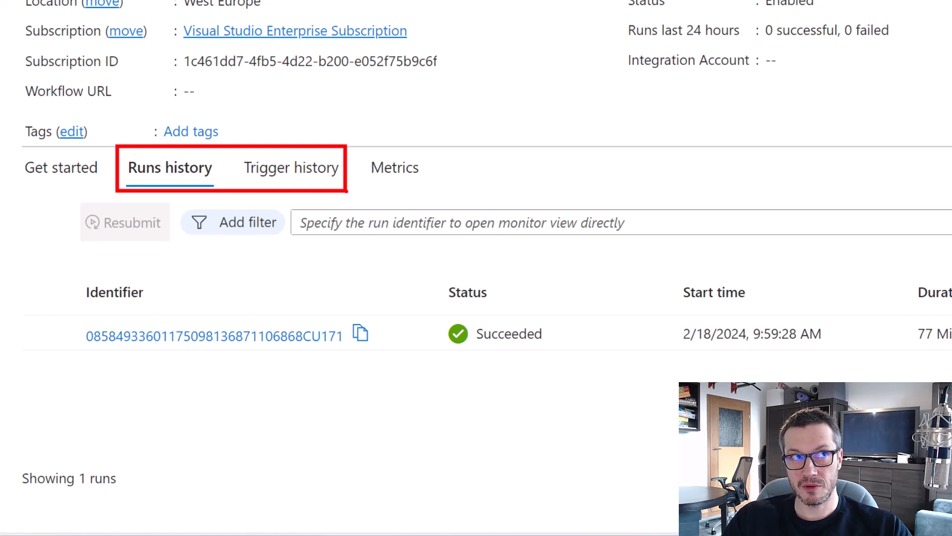
{"action": "mouse_move", "coordinate": [155, 75]}
{"action": "left_mouse_down"}
{"action": "mouse_move", "coordinate": [151, 124]}
{"action": "mouse_move", "coordinate": [160, 130]}
{"action": "mouse_move", "coordinate": [173, 115]}
{"action": "left_mouse_up"}
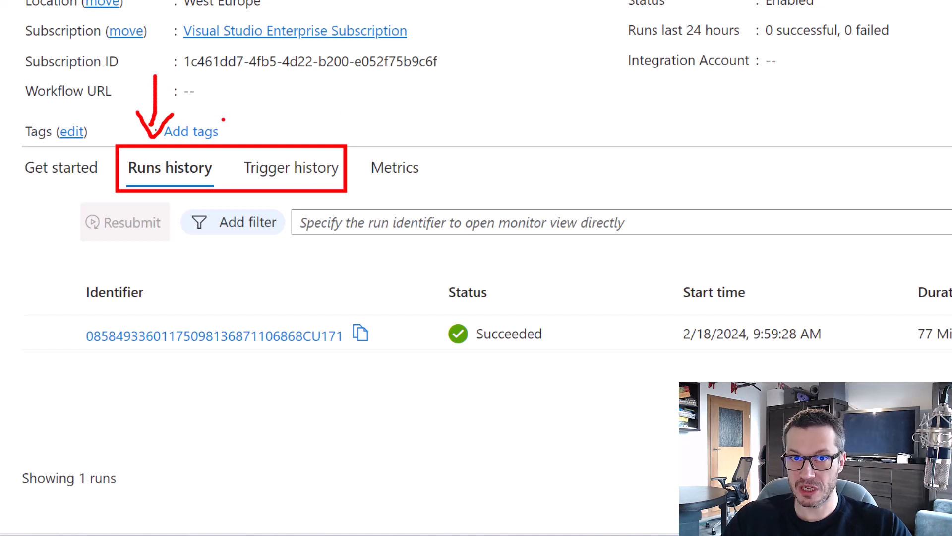
{"action": "mouse_move", "coordinate": [308, 91]}
{"action": "left_mouse_down"}
{"action": "mouse_move", "coordinate": [300, 137]}
{"action": "mouse_move", "coordinate": [325, 116]}
{"action": "left_mouse_up"}
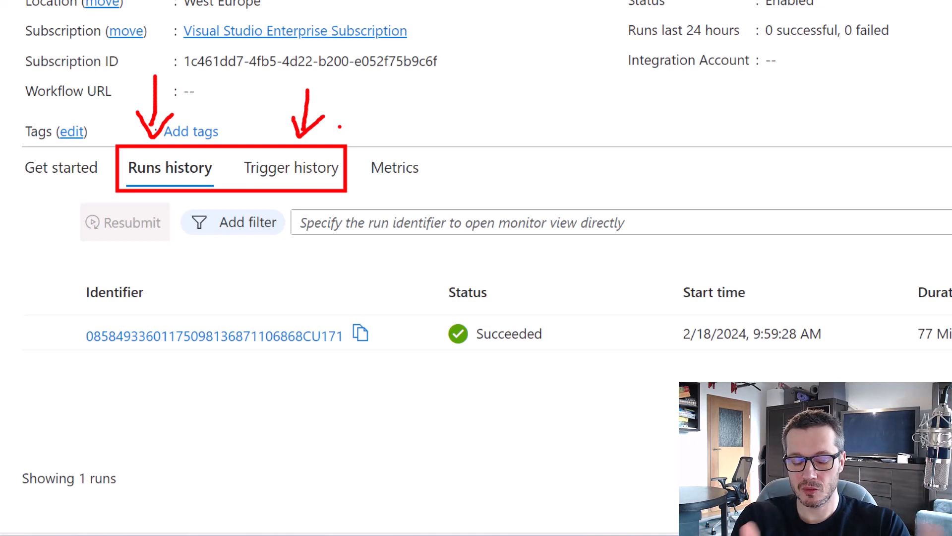
{"action": "key", "text": "Escape"}
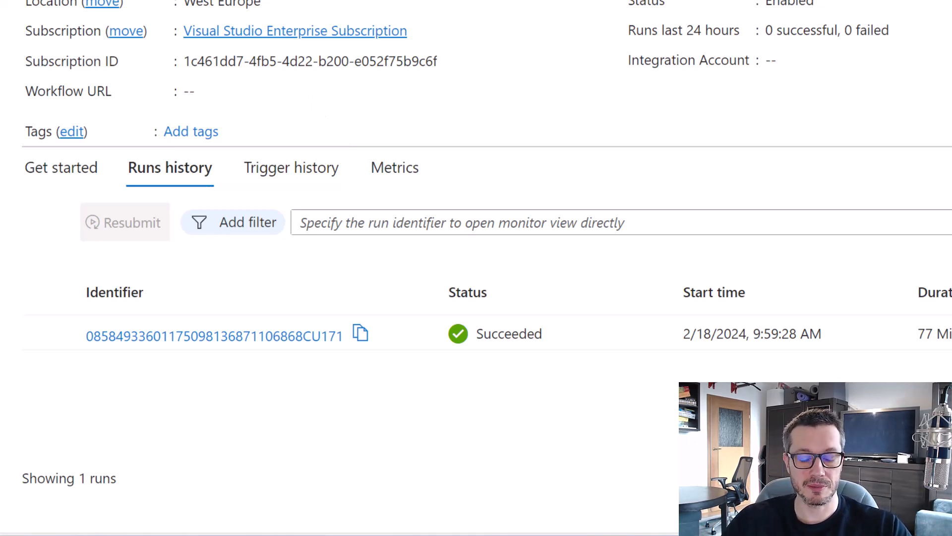
Open the succeeded run and expand the trigger step's inputs and outputs.
{"action": "left_click", "coordinate": [263, 338]}
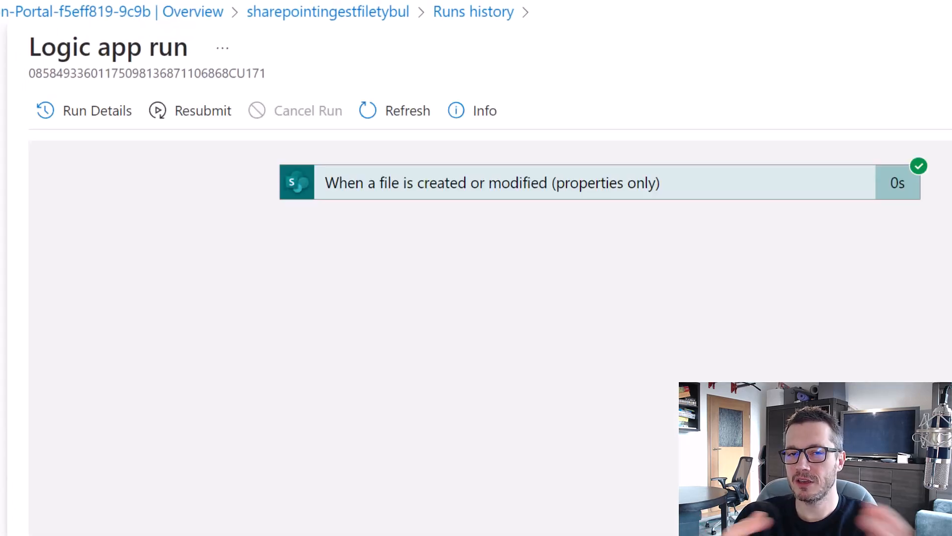
{"action": "left_click", "coordinate": [570, 191]}
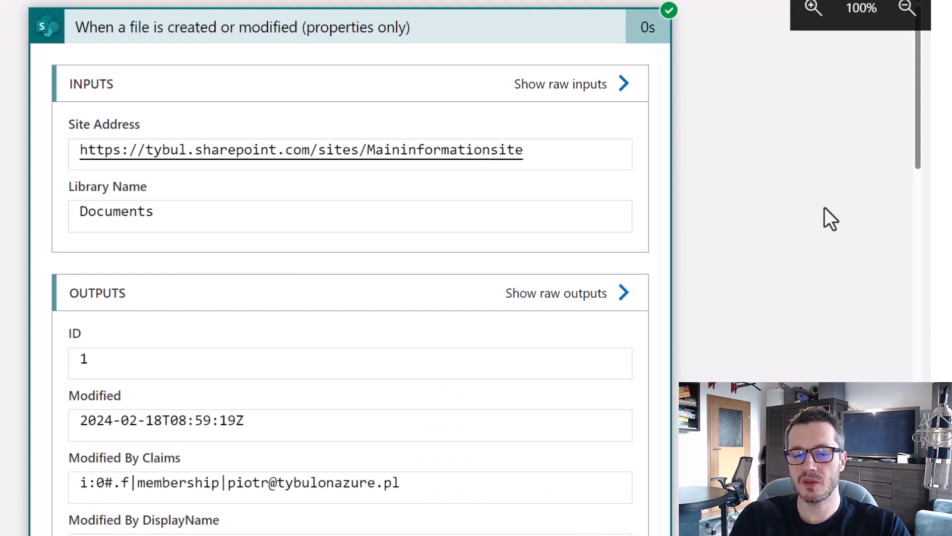
{"action": "scroll", "coordinate": [789, 205], "scroll_direction": "down", "scroll_amount": 2}
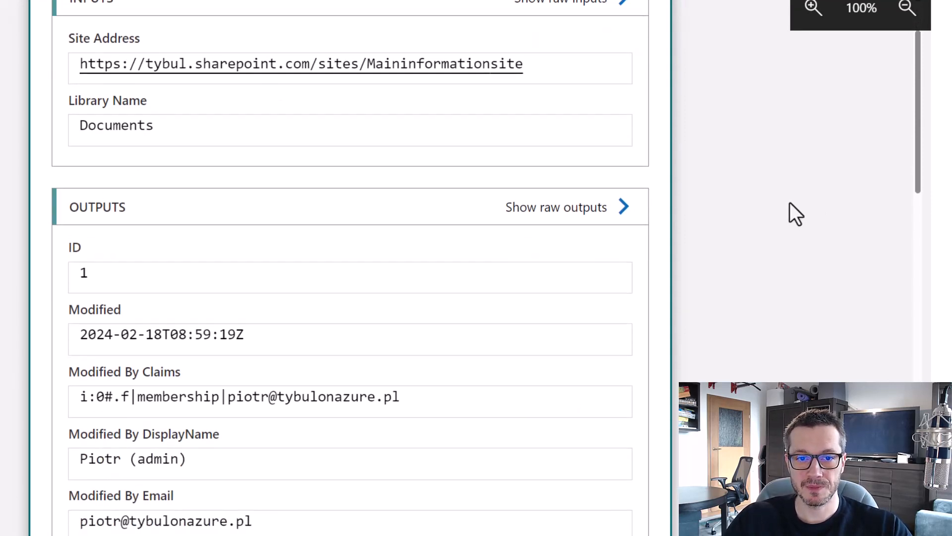
{"action": "scroll", "coordinate": [790, 202], "scroll_direction": "up", "scroll_amount": 2}
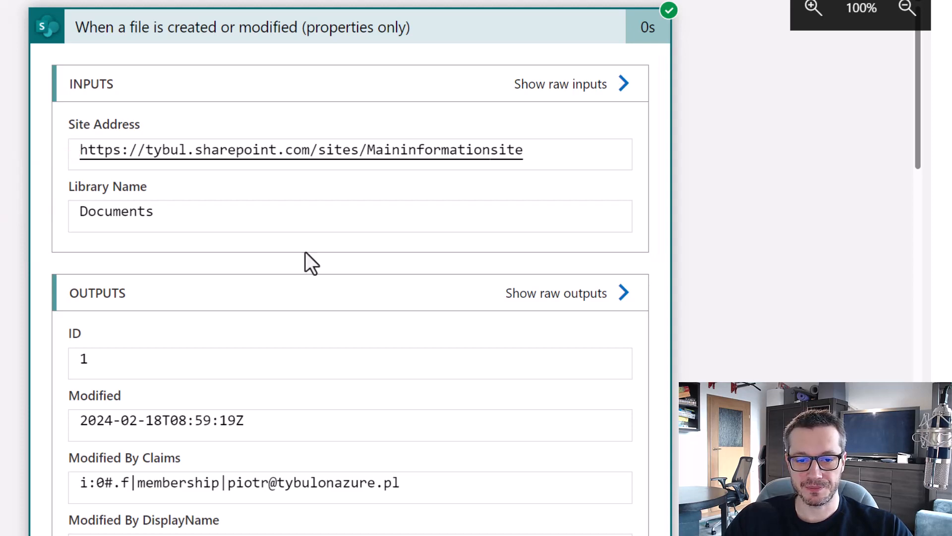
Review the trigger outputs listing SalesByCountry.xlsx in Shared Documents at version 11.0.
{"action": "scroll", "coordinate": [555, 219], "scroll_direction": "down", "scroll_amount": 3}
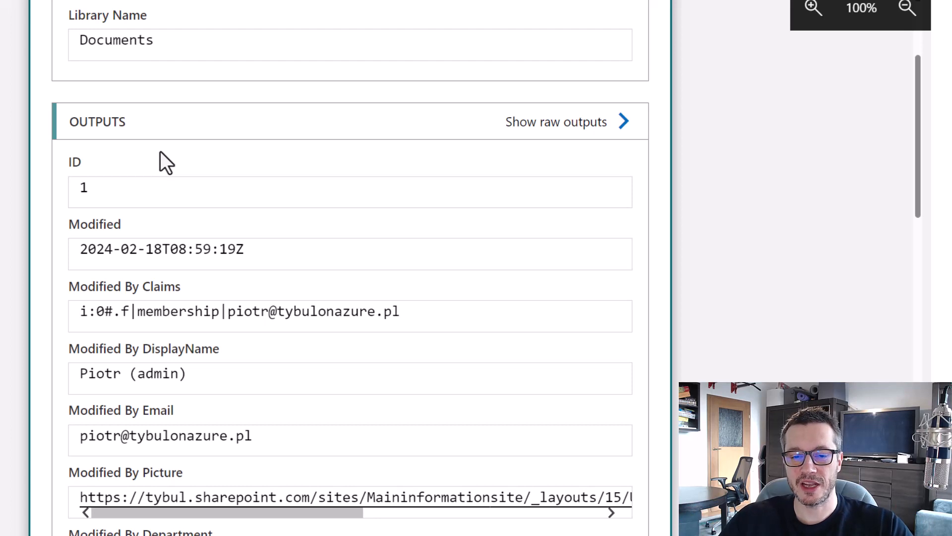
{"action": "scroll", "coordinate": [491, 228], "scroll_direction": "down", "scroll_amount": 2}
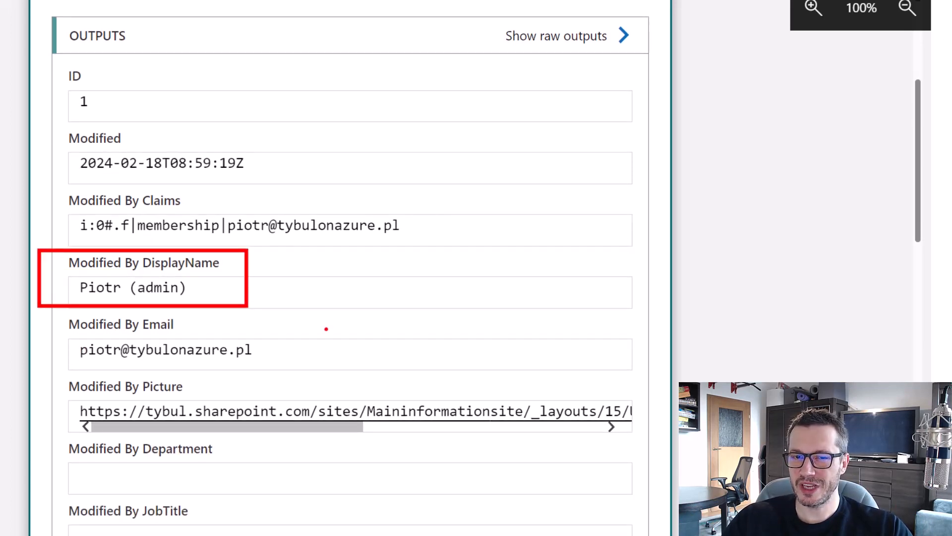
{"action": "scroll", "coordinate": [326, 245], "scroll_direction": "down", "scroll_amount": 10}
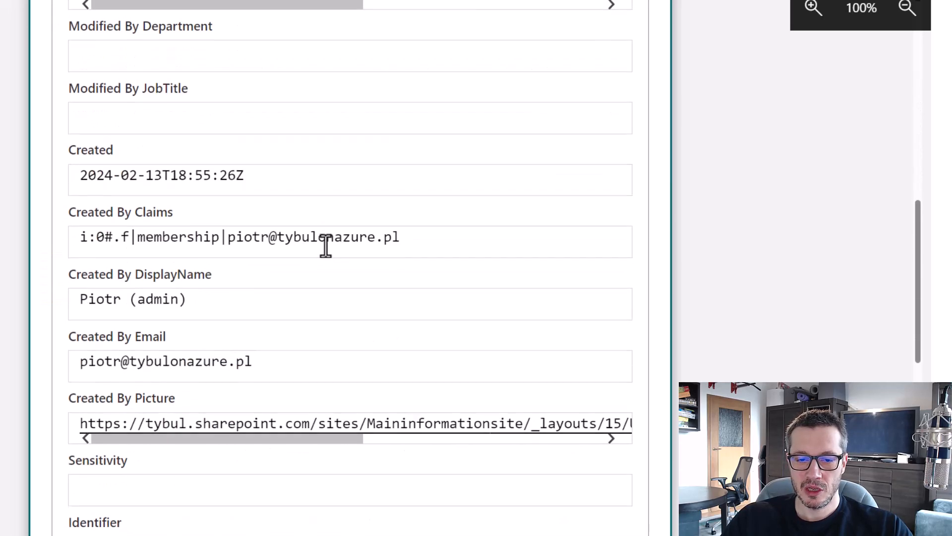
{"action": "scroll", "coordinate": [325, 244], "scroll_direction": "down", "scroll_amount": 2}
{"action": "scroll", "coordinate": [329, 242], "scroll_direction": "down", "scroll_amount": 4}
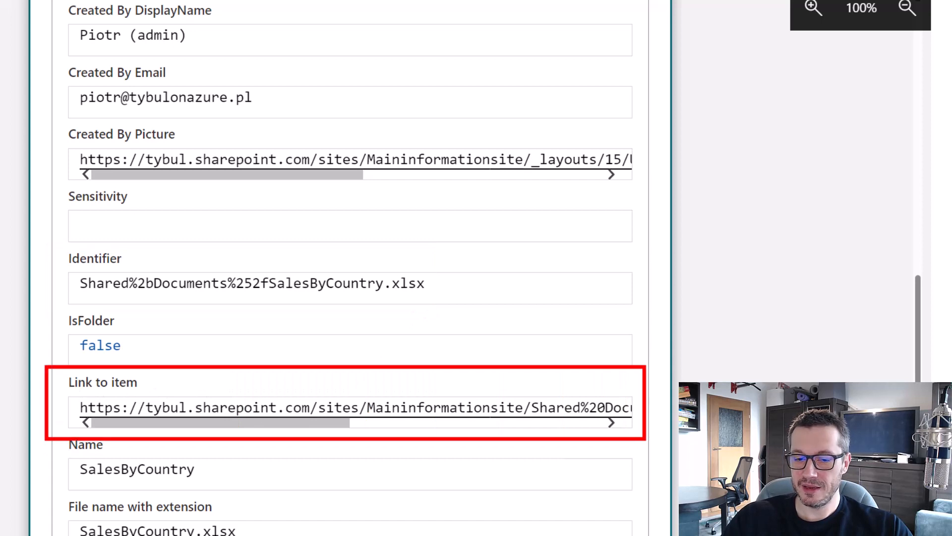
{"action": "scroll", "coordinate": [534, 302], "scroll_direction": "down", "scroll_amount": 3}
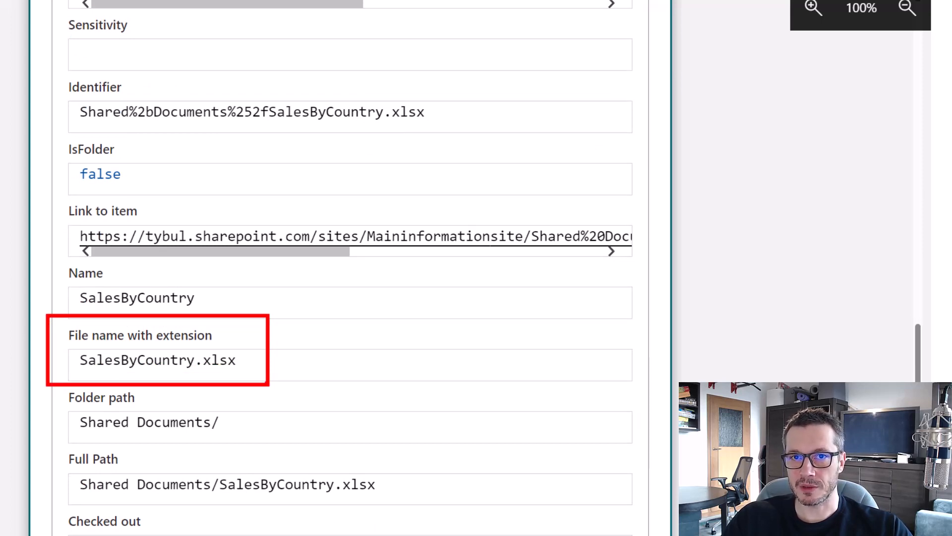
{"action": "scroll", "coordinate": [371, 351], "scroll_direction": "down", "scroll_amount": 2}
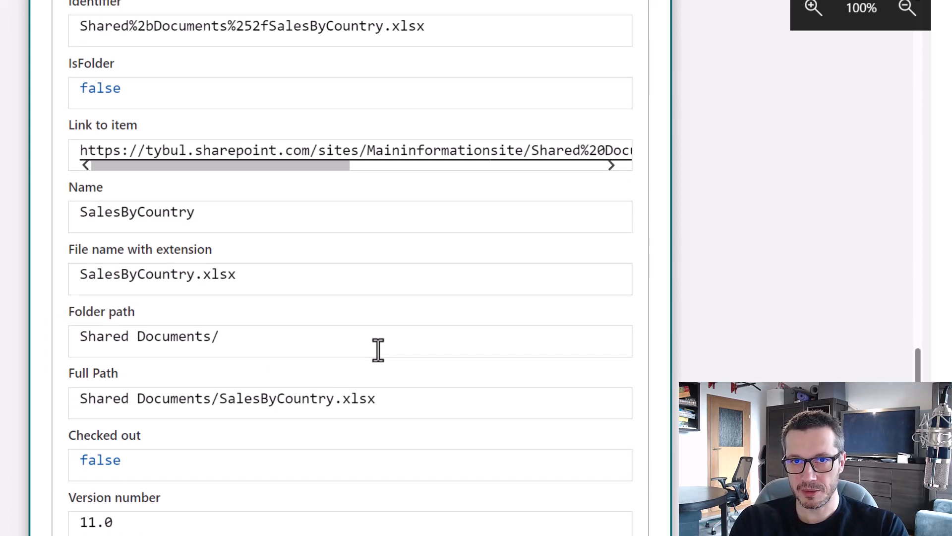
{"action": "scroll", "coordinate": [515, 290], "scroll_direction": "down", "scroll_amount": 3}
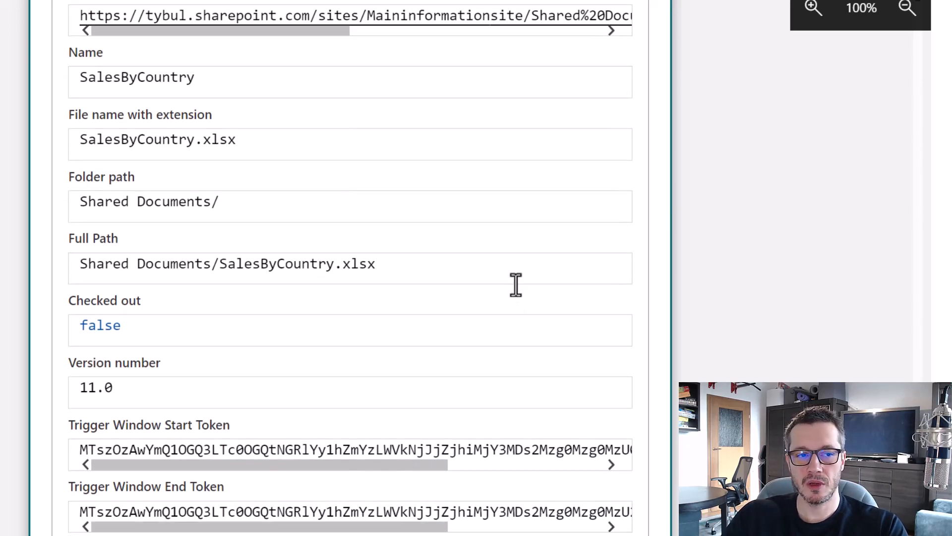
{"action": "scroll", "coordinate": [514, 283], "scroll_direction": "up", "scroll_amount": 10}
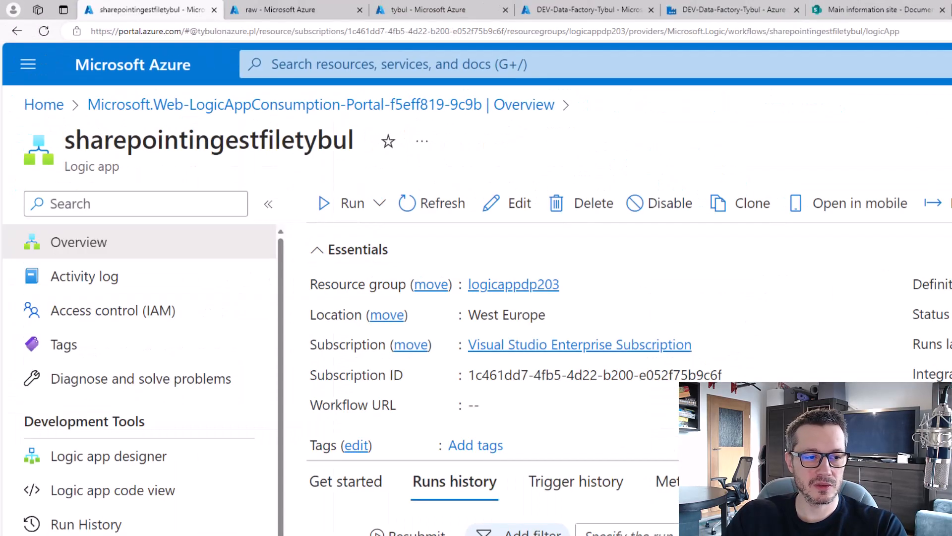
Reopen the designer and expand the trigger to confirm it watches Documents every 15 seconds.
{"action": "left_click", "coordinate": [122, 461]}
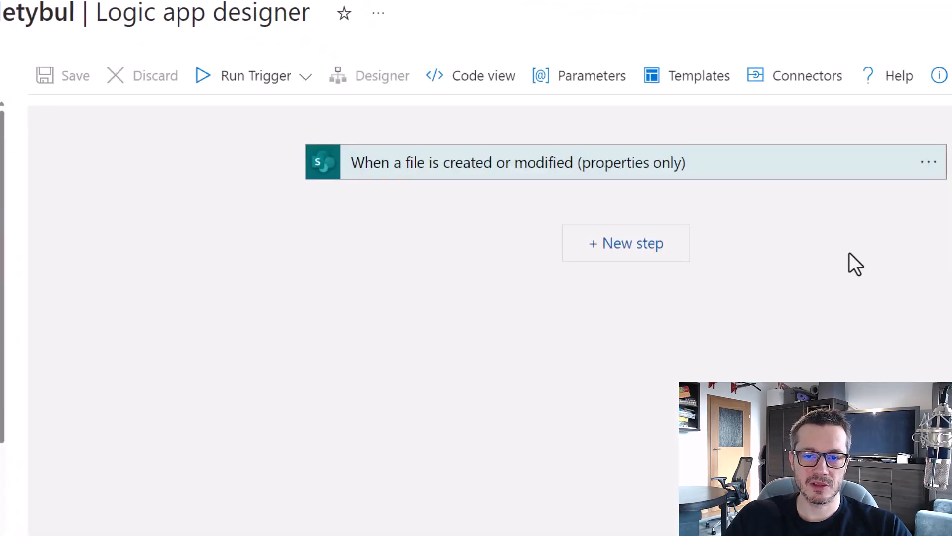
{"action": "left_click", "coordinate": [669, 164]}
{"action": "left_click_drag", "start_coordinate": [369, 49], "coordinate": [472, 87]}
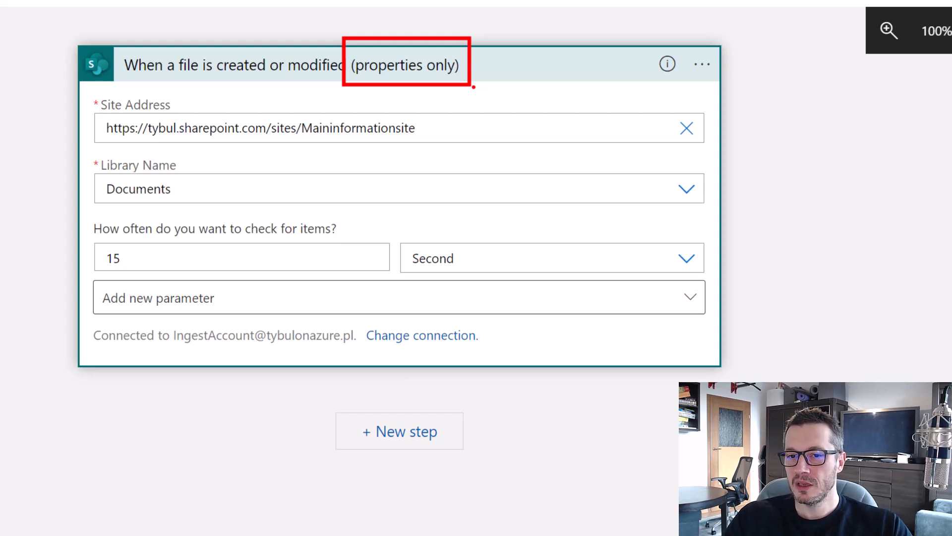
{"action": "key", "text": "Escape"}
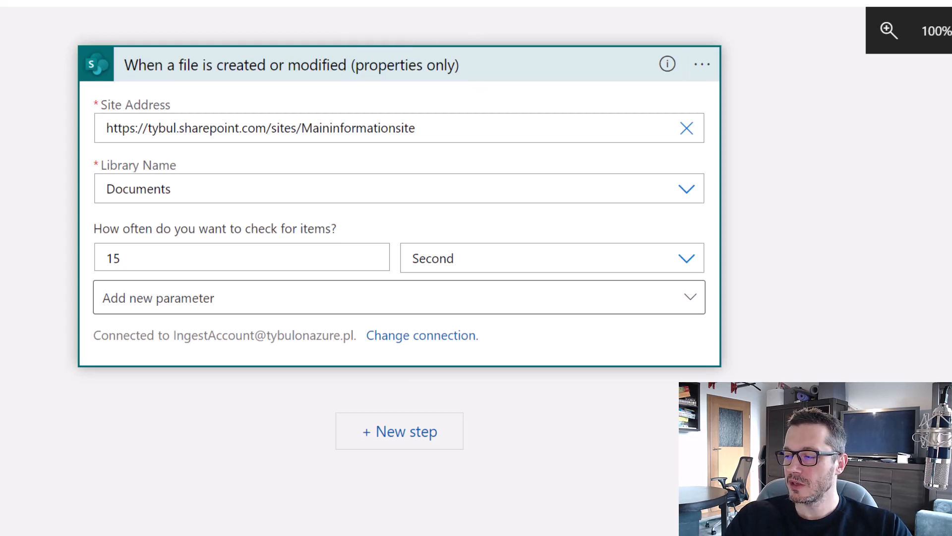
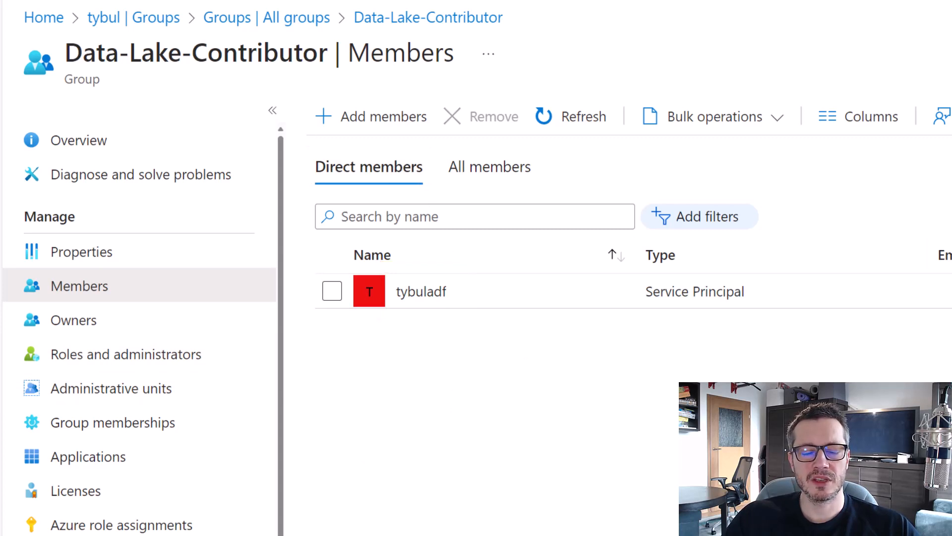
Search 'ingestacc', add the IngestAccount user as a member, and refresh the member list.
{"action": "left_click", "coordinate": [392, 118]}
{"action": "left_click", "coordinate": [620, 191]}
{"action": "type", "text": "ingest"}
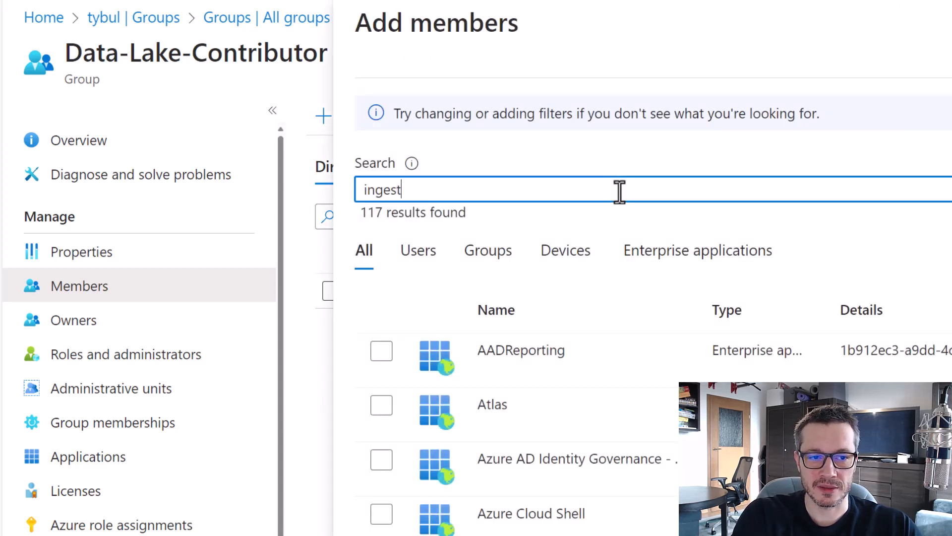
{"action": "type", "text": "acc"}
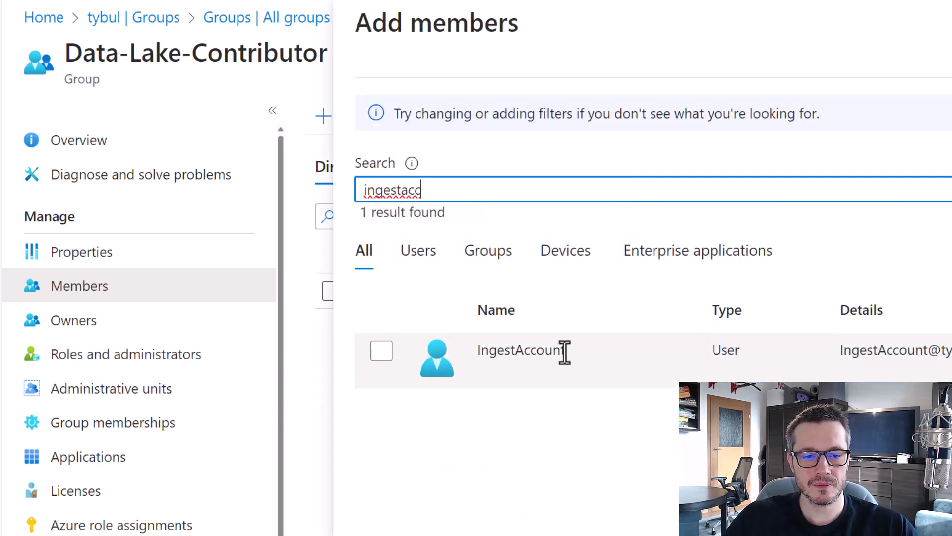
{"action": "left_click", "coordinate": [567, 352]}
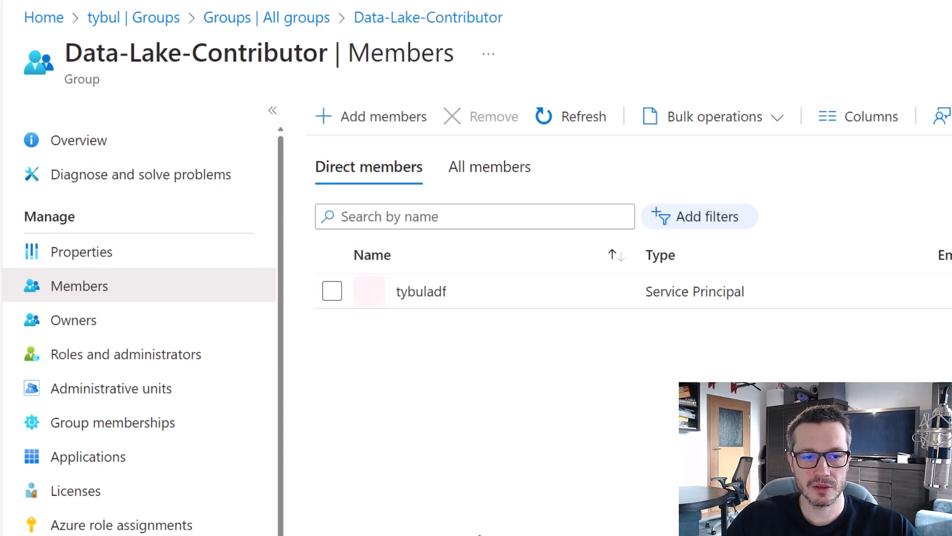
{"action": "left_click", "coordinate": [570, 120]}
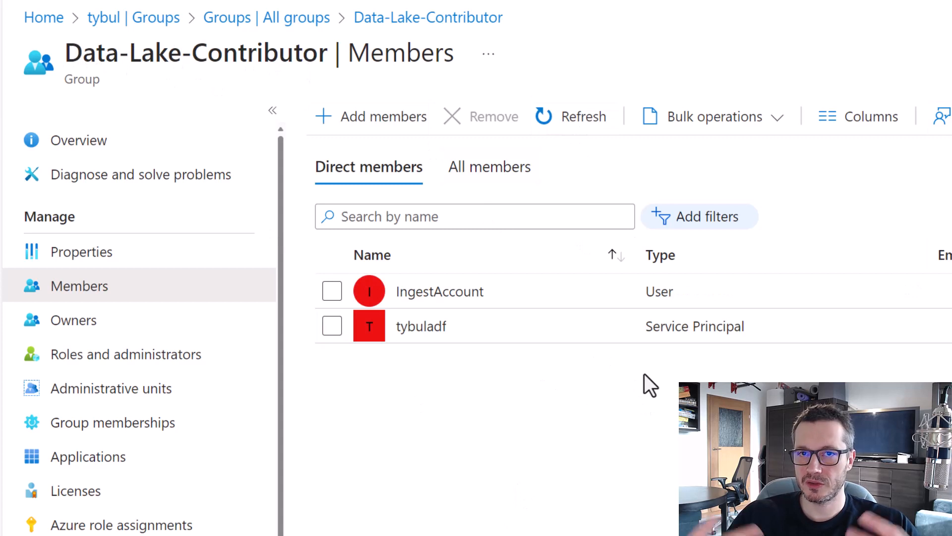
{"action": "left_click_drag", "start_coordinate": [326, 53], "coordinate": [68, 63]}
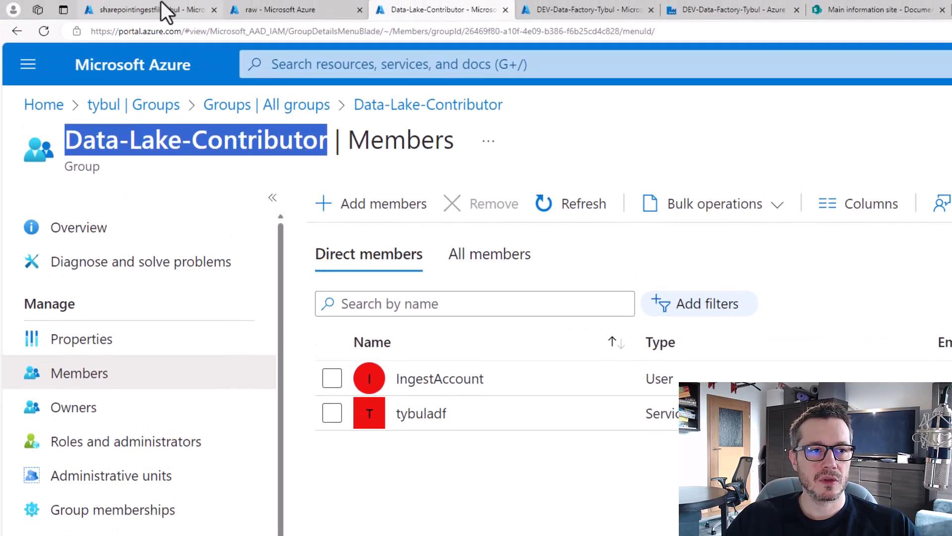
Open the data lake storage account's role assignments under Access Control (IAM).
{"action": "left_click", "coordinate": [270, 15]}
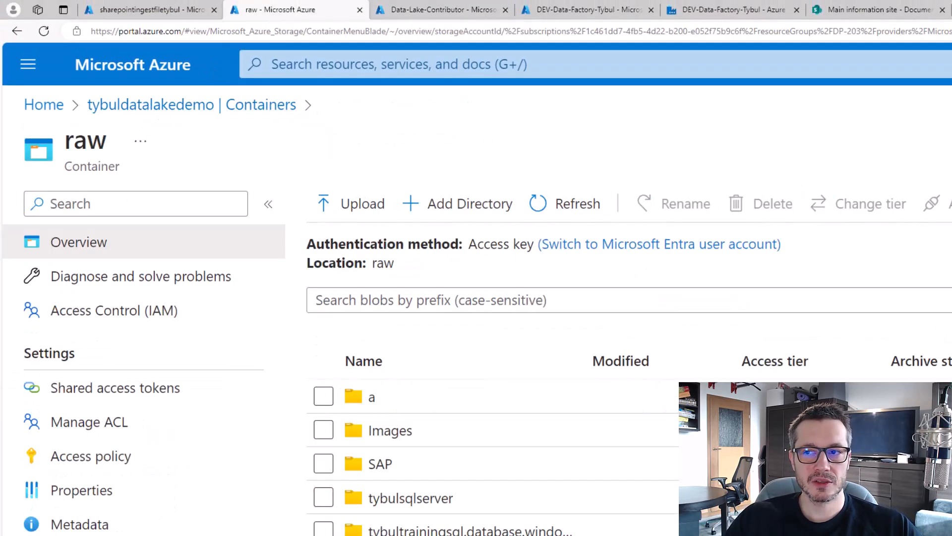
{"action": "key", "text": "alt+Left"}
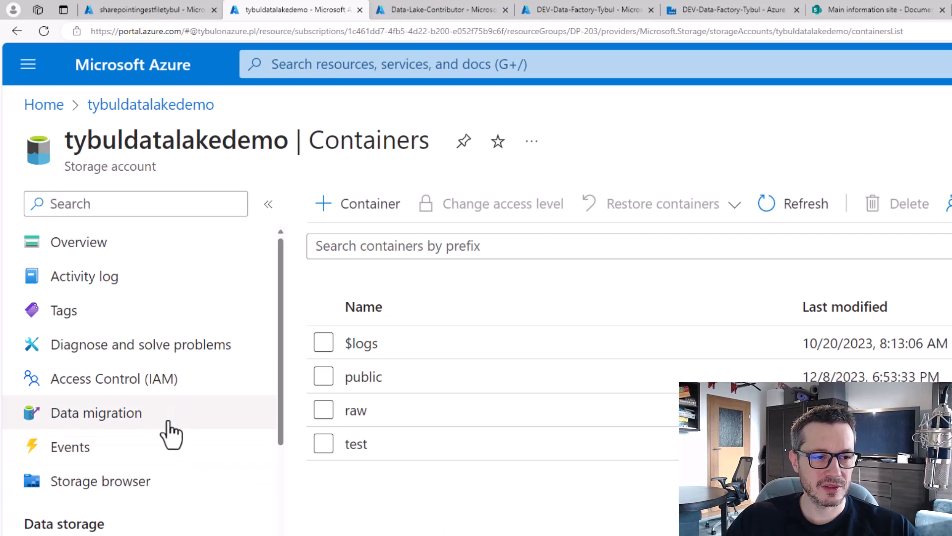
{"action": "left_click", "coordinate": [133, 390]}
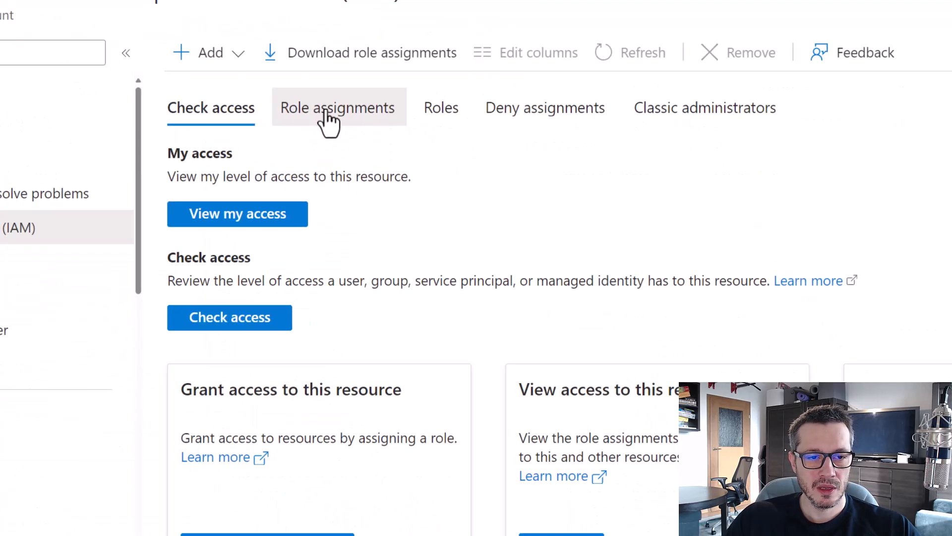
{"action": "left_click", "coordinate": [326, 112]}
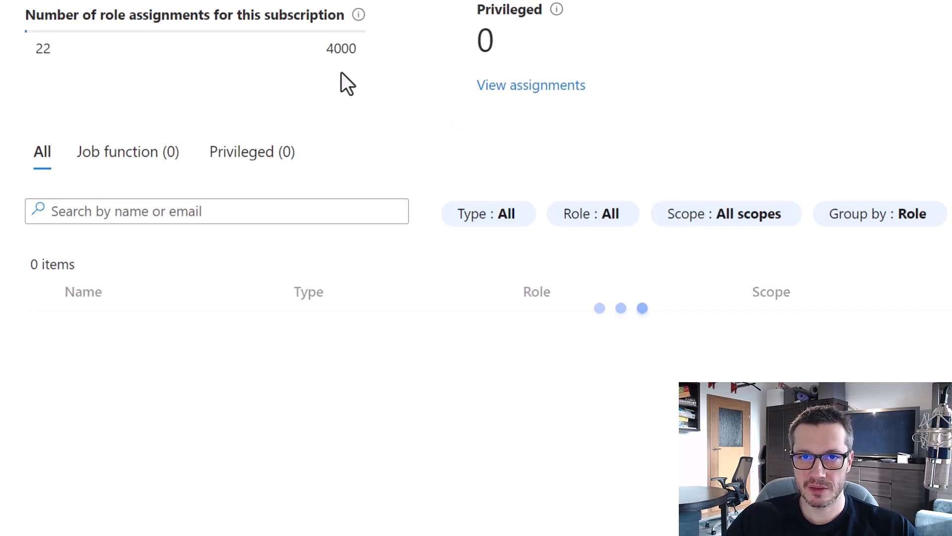
{"action": "scroll", "coordinate": [339, 79], "scroll_direction": "down", "scroll_amount": 5}
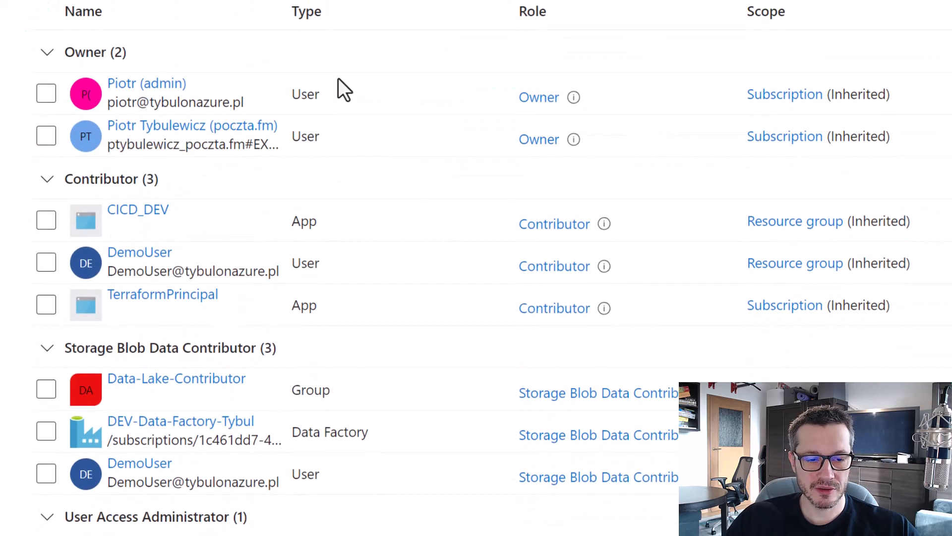
{"action": "scroll", "coordinate": [338, 78], "scroll_direction": "down", "scroll_amount": 2}
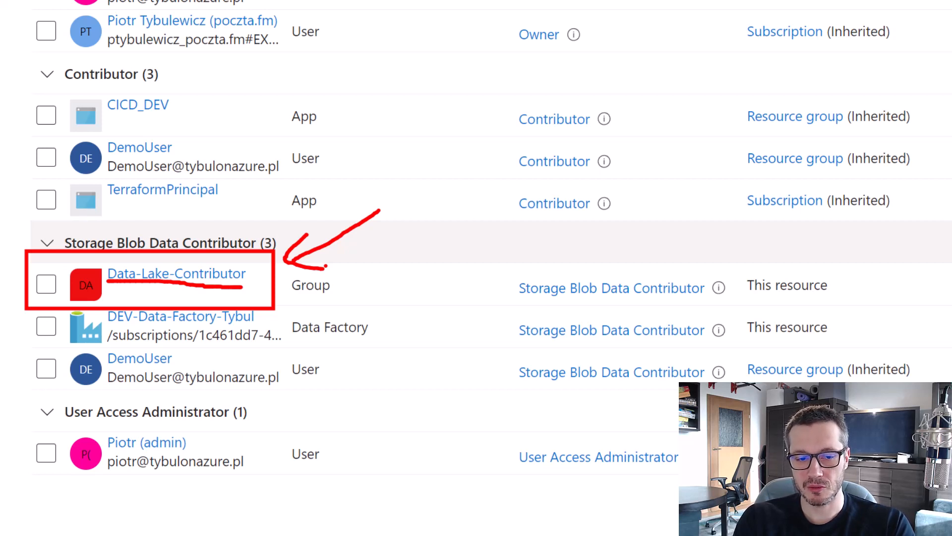
Highlight the group's Storage Blob Data Contributor assignment, then return to the Logic app designer.
{"action": "key", "text": "e"}
{"action": "mouse_move", "coordinate": [319, 405]}
{"action": "left_mouse_down"}
{"action": "mouse_move", "coordinate": [367, 401]}
{"action": "mouse_move", "coordinate": [385, 436]}
{"action": "left_mouse_up"}
{"action": "left_click_drag", "start_coordinate": [326, 461], "coordinate": [382, 460]}
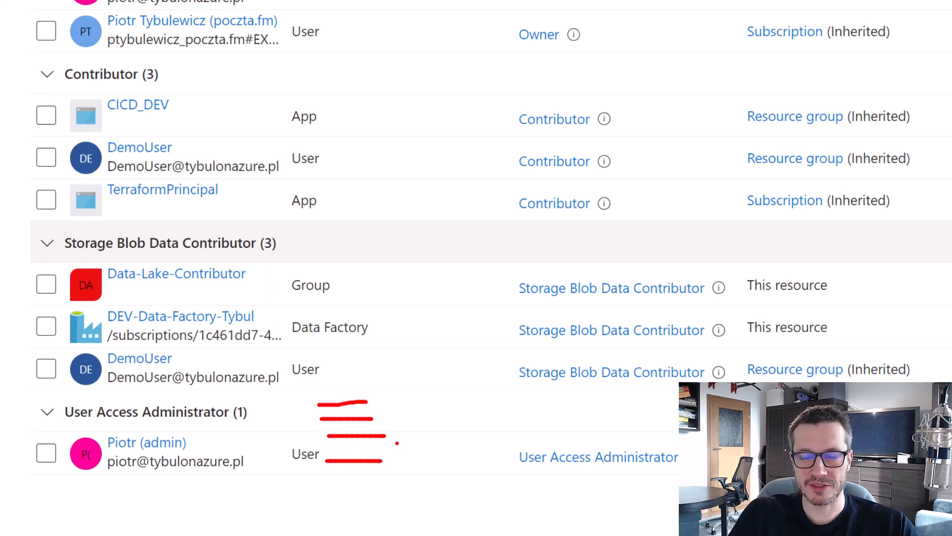
{"action": "key", "text": "Escape"}
{"action": "key", "text": "ctrl+2"}
{"action": "left_click_drag", "start_coordinate": [94, 254], "coordinate": [290, 297]}
{"action": "mouse_move", "coordinate": [395, 202]}
{"action": "left_mouse_down"}
{"action": "mouse_move", "coordinate": [324, 246]}
{"action": "mouse_move", "coordinate": [322, 255]}
{"action": "mouse_move", "coordinate": [351, 255]}
{"action": "left_mouse_up"}
{"action": "mouse_move", "coordinate": [429, 274]}
{"action": "left_mouse_down"}
{"action": "mouse_move", "coordinate": [315, 274]}
{"action": "mouse_move", "coordinate": [349, 287]}
{"action": "mouse_move", "coordinate": [355, 258]}
{"action": "left_mouse_up"}
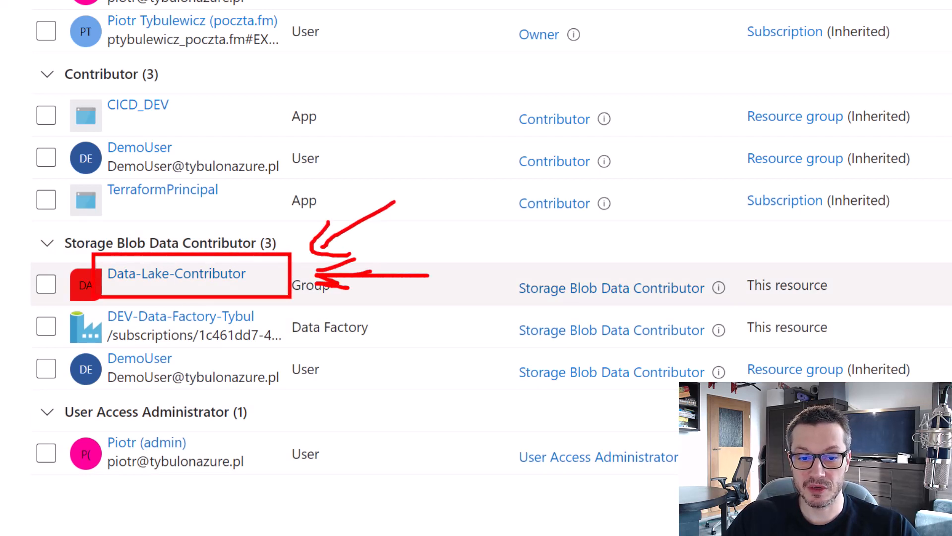
{"action": "left_click_drag", "start_coordinate": [313, 288], "coordinate": [394, 350]}
{"action": "key", "text": "Escape"}
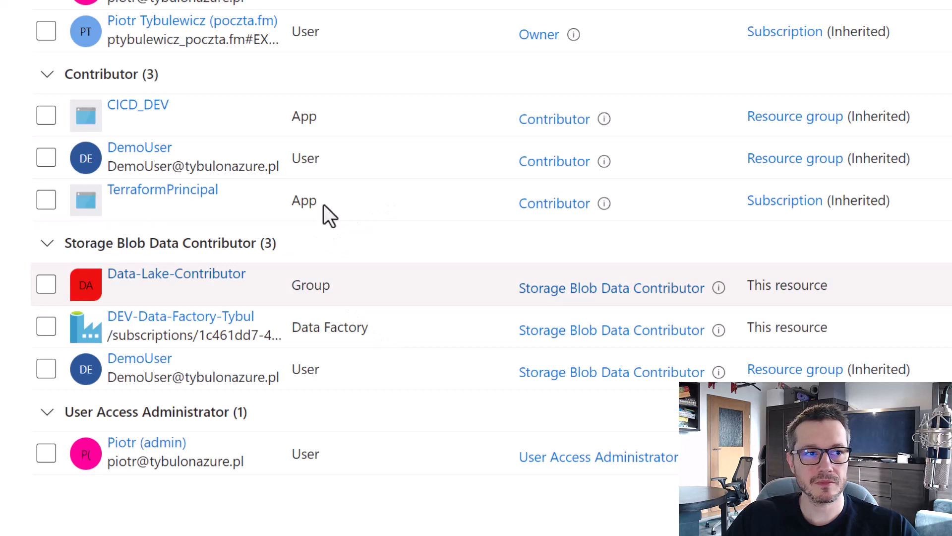
{"action": "left_click", "coordinate": [138, 15]}
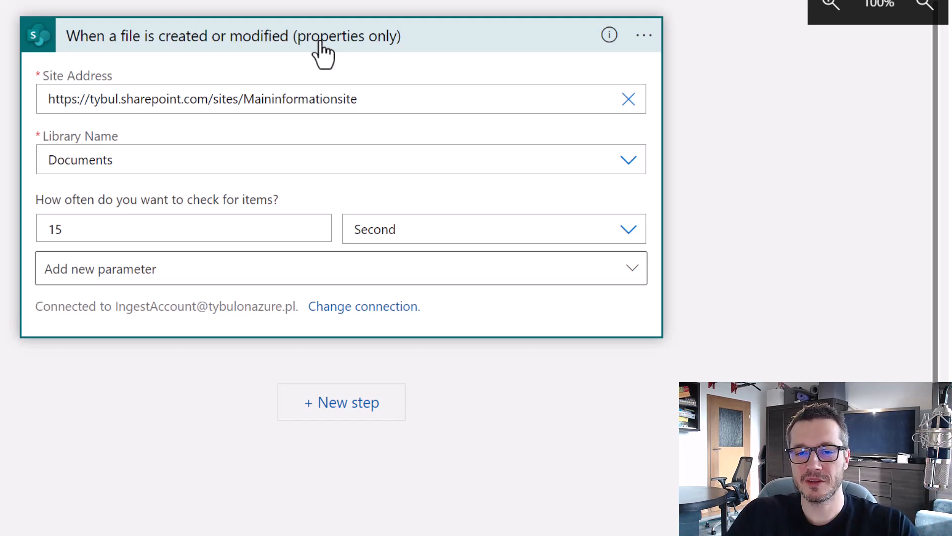
Collapse the trigger and add SharePoint's Get file content action as a new step.
{"action": "left_click", "coordinate": [320, 47]}
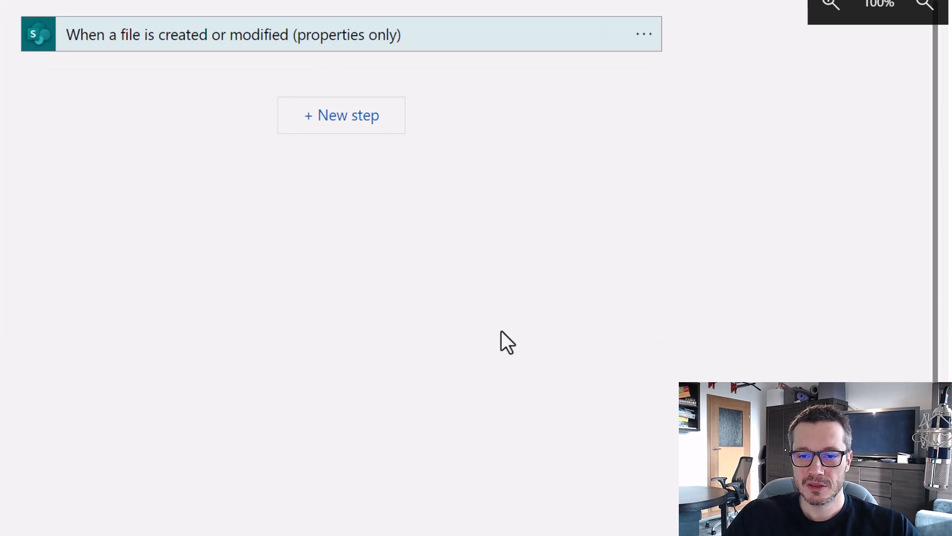
{"action": "left_click", "coordinate": [333, 123]}
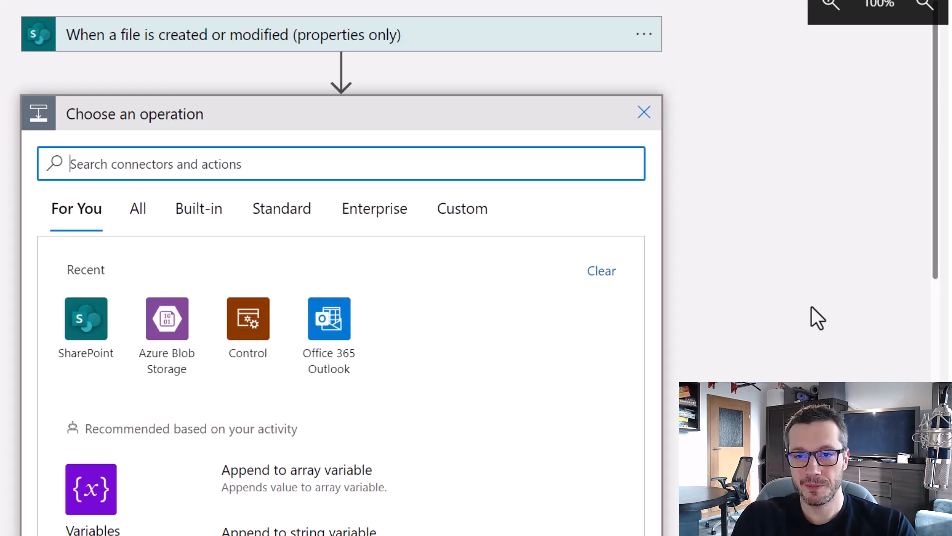
{"action": "scroll", "coordinate": [196, 161], "scroll_direction": "down", "scroll_amount": 3}
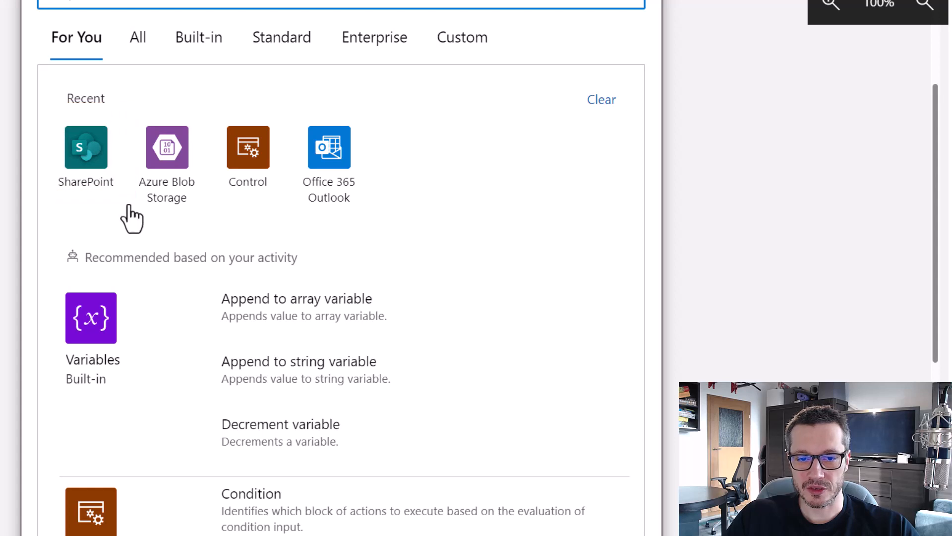
{"action": "left_click", "coordinate": [89, 160]}
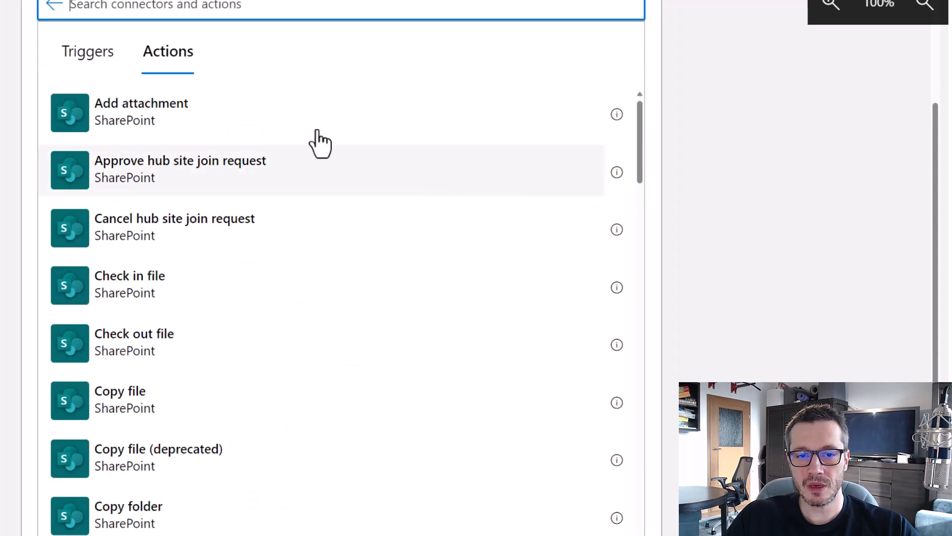
{"action": "left_click", "coordinate": [89, 57]}
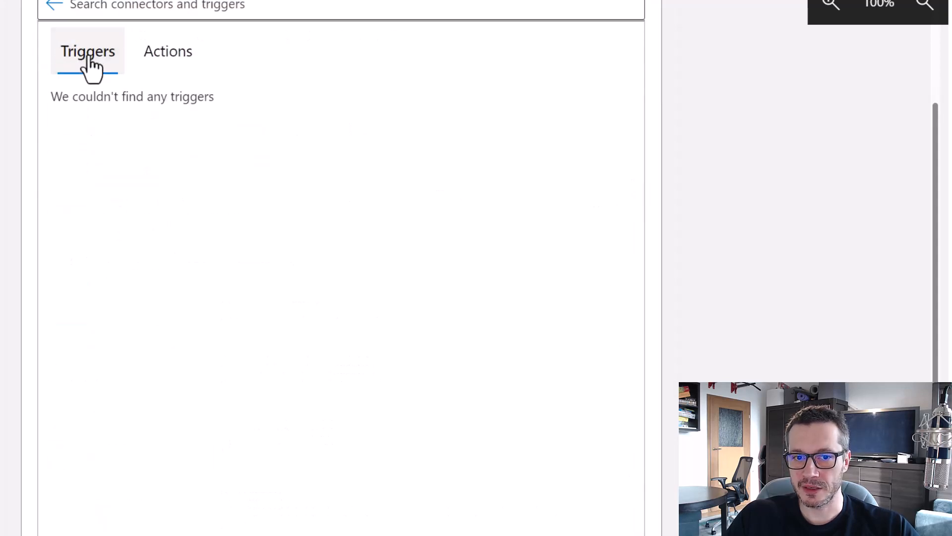
{"action": "left_click", "coordinate": [166, 58]}
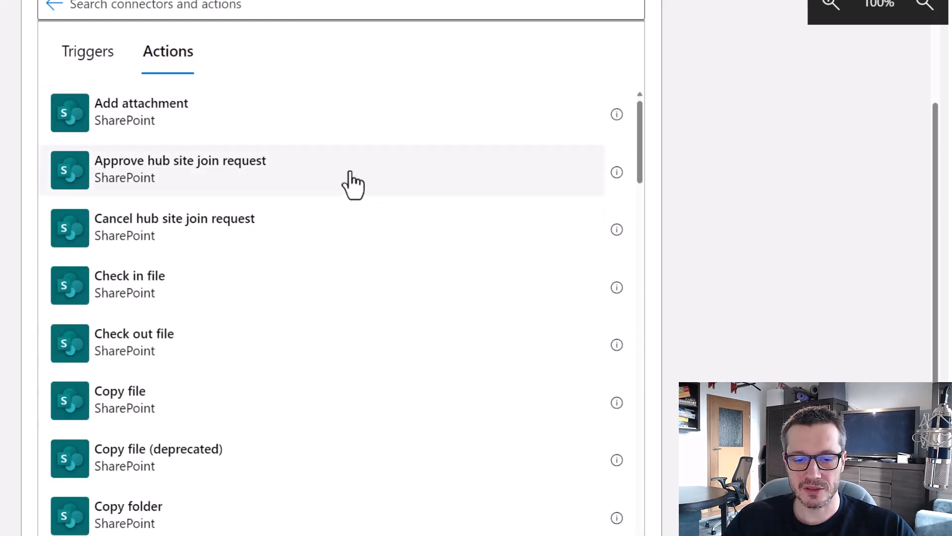
{"action": "scroll", "coordinate": [350, 184], "scroll_direction": "down", "scroll_amount": 9}
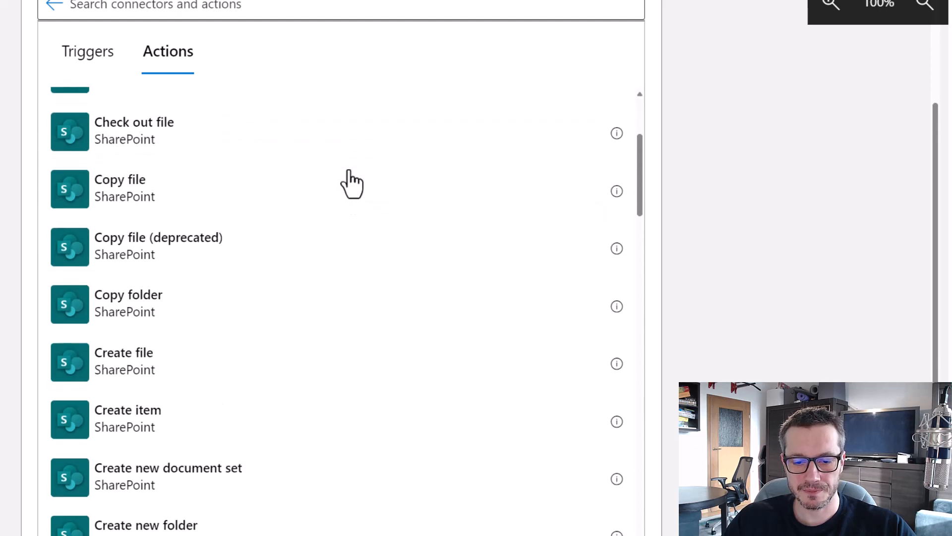
{"action": "scroll", "coordinate": [351, 184], "scroll_direction": "down", "scroll_amount": 8}
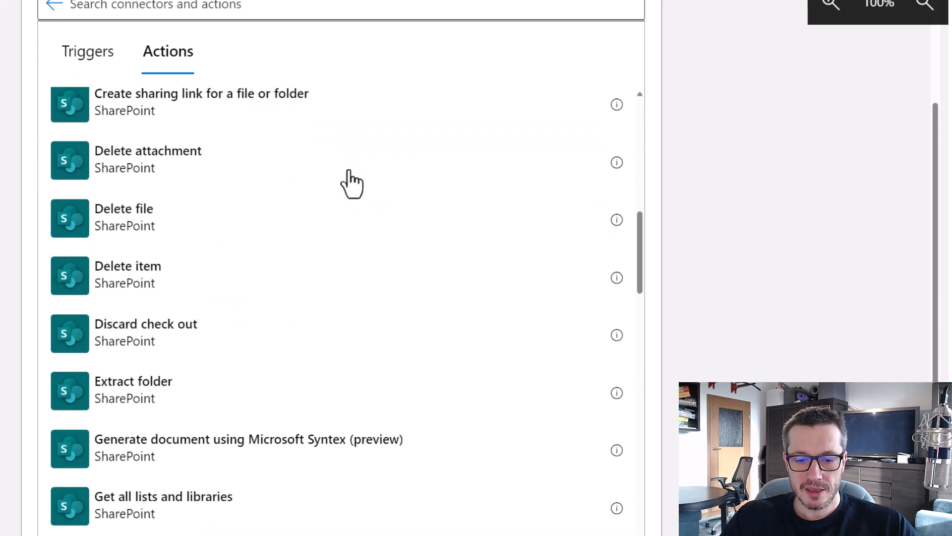
{"action": "scroll", "coordinate": [351, 183], "scroll_direction": "down", "scroll_amount": 4}
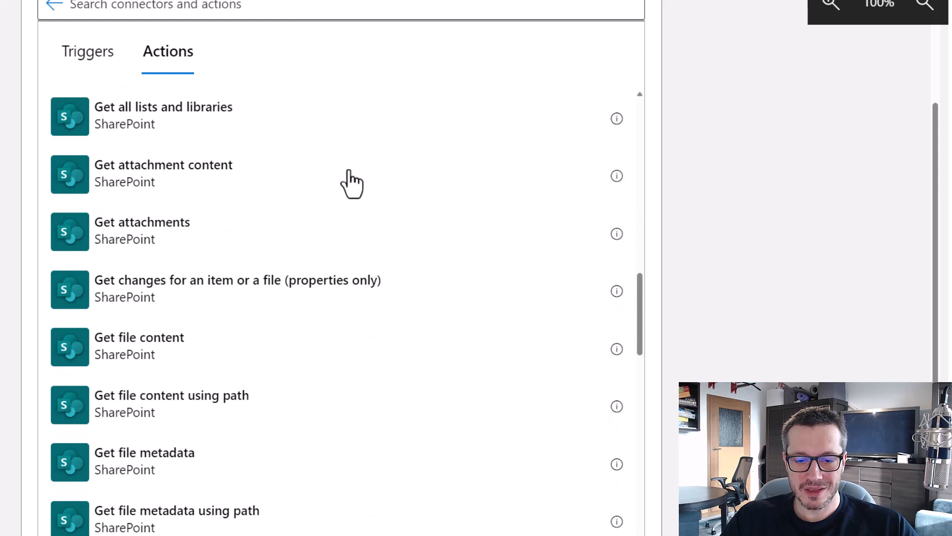
{"action": "scroll", "coordinate": [351, 183], "scroll_direction": "down", "scroll_amount": 2}
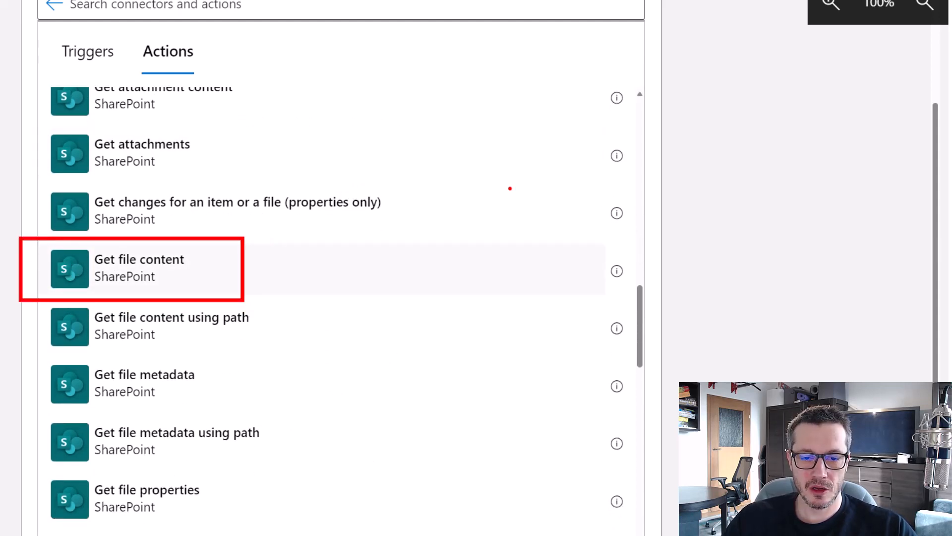
{"action": "left_click", "coordinate": [121, 287]}
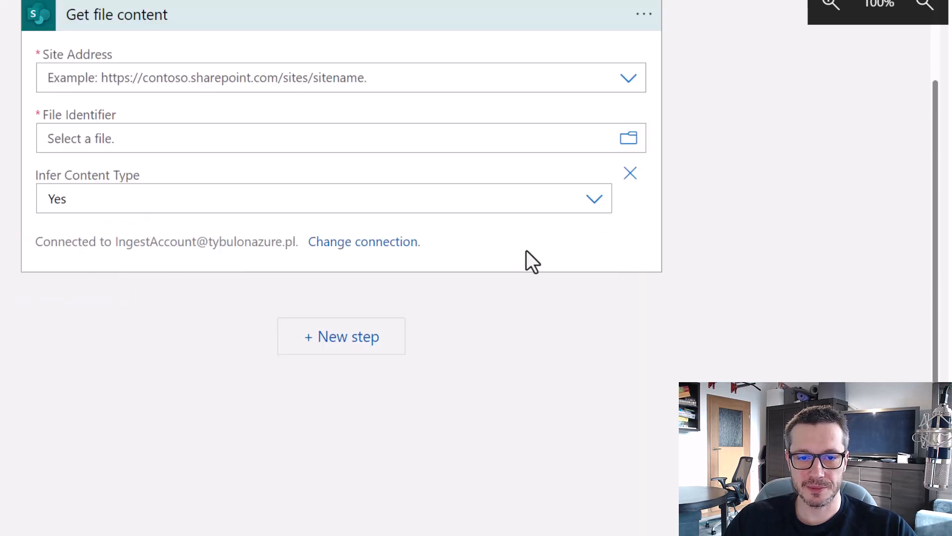
Copy the trigger's Maininformationsite address and paste it as Get file content's custom site address.
{"action": "scroll", "coordinate": [740, 299], "scroll_direction": "up", "scroll_amount": 2}
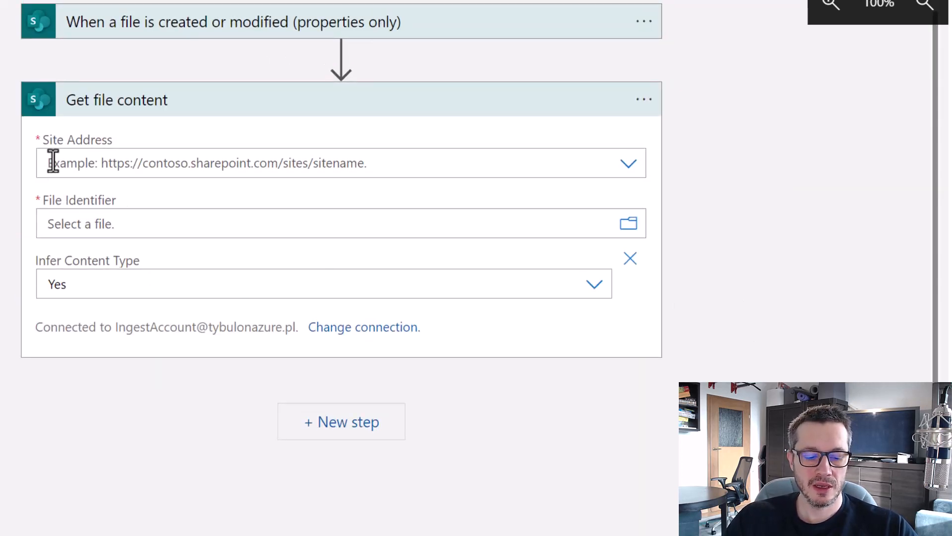
{"action": "mouse_move", "coordinate": [17, 125]}
{"action": "left_mouse_down"}
{"action": "mouse_move", "coordinate": [232, 177]}
{"action": "mouse_move", "coordinate": [385, 191]}
{"action": "left_mouse_up"}
{"action": "key", "text": "Escape"}
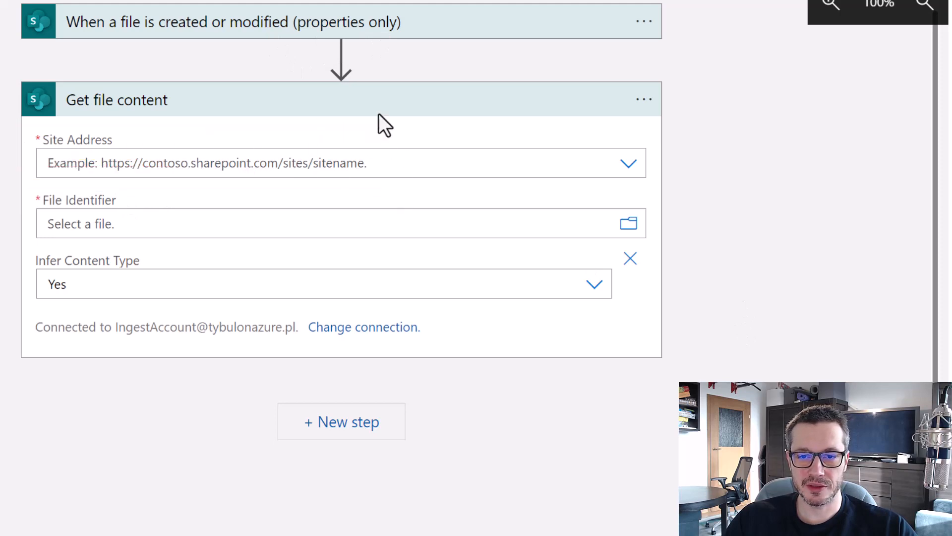
{"action": "left_click", "coordinate": [360, 31]}
{"action": "left_click_drag", "start_coordinate": [385, 87], "coordinate": [39, 96]}
{"action": "key", "text": "ctrl+c"}
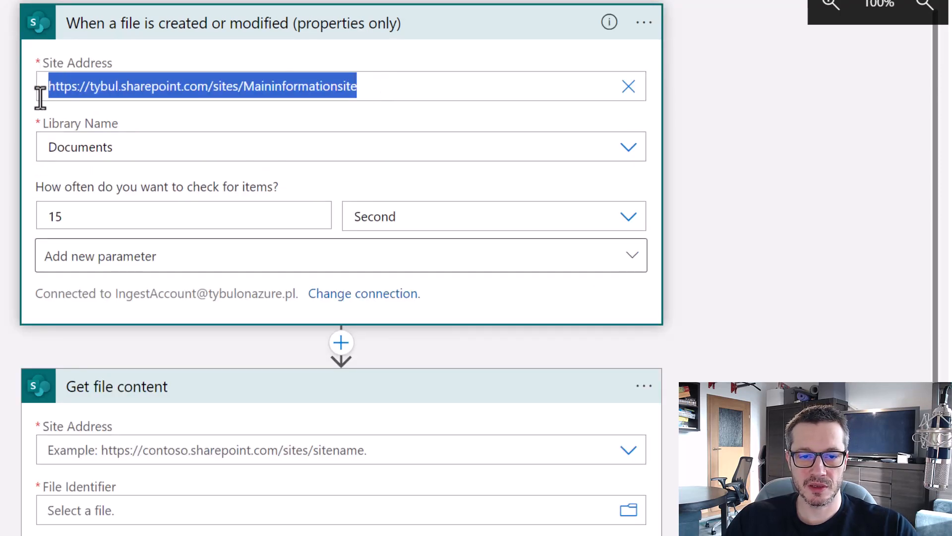
{"action": "left_click", "coordinate": [765, 181]}
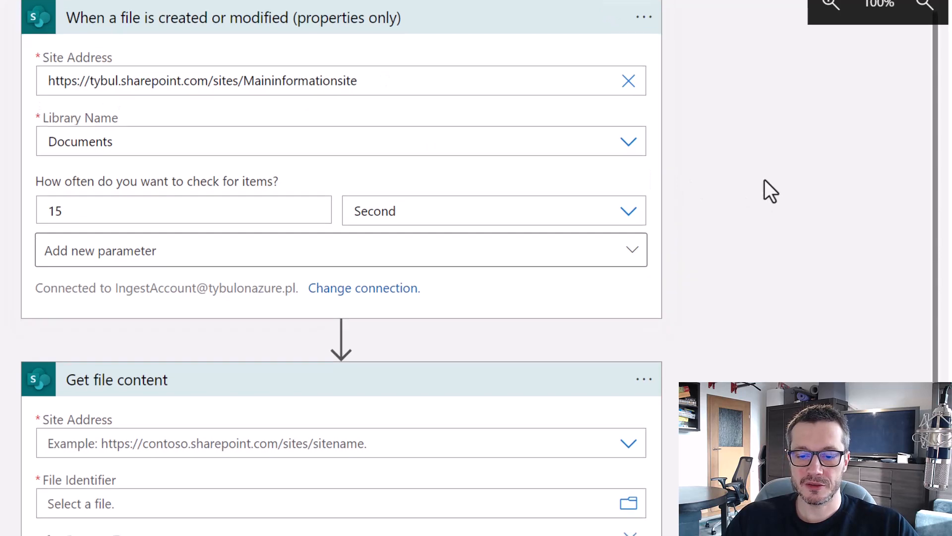
{"action": "scroll", "coordinate": [421, 257], "scroll_direction": "down", "scroll_amount": 3}
{"action": "left_click", "coordinate": [506, 277]}
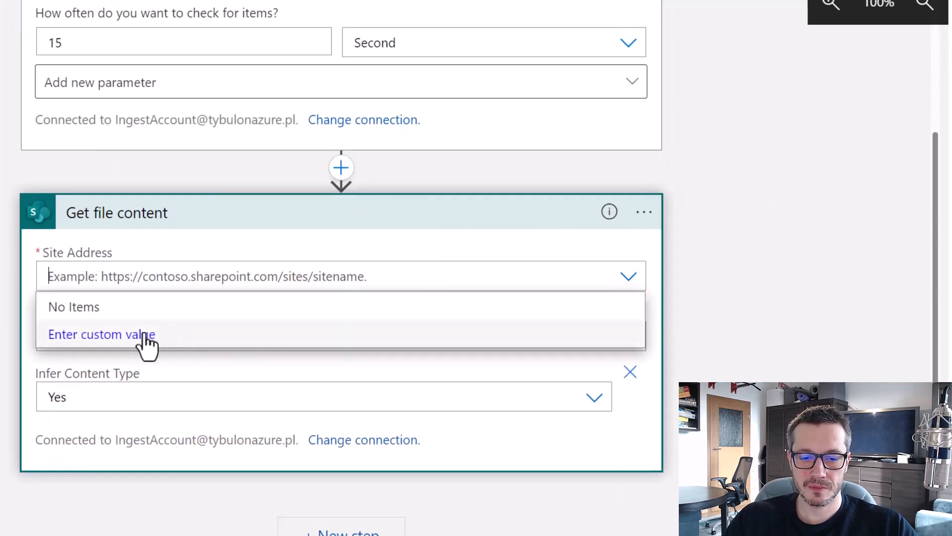
{"action": "left_click", "coordinate": [191, 275]}
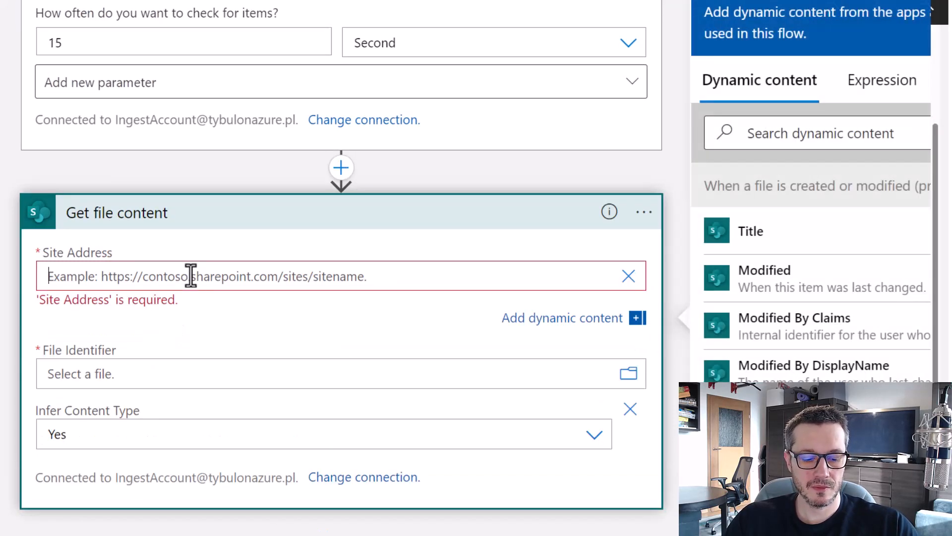
{"action": "key", "text": "ctrl+v"}
{"action": "left_click", "coordinate": [821, 301]}
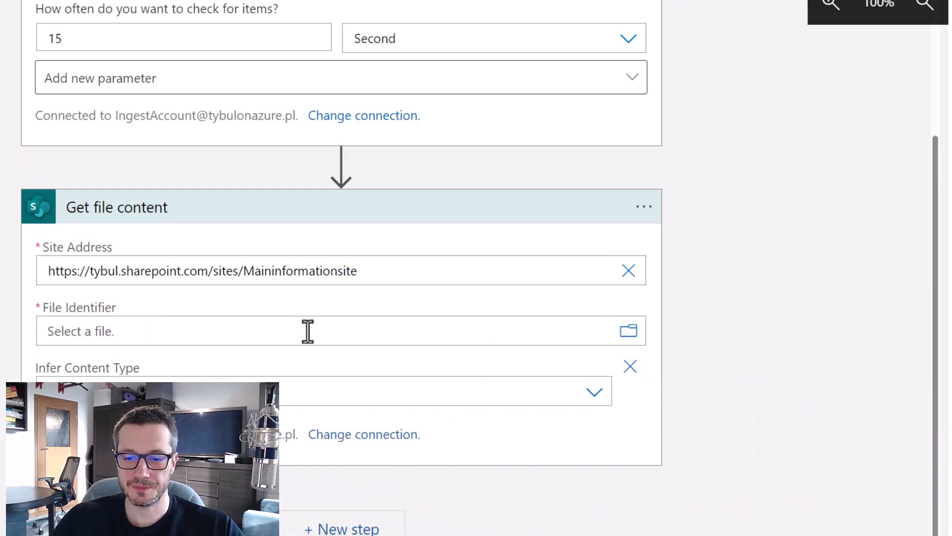
Set File Identifier to the trigger's Identifier and save the logic app.
{"action": "left_click", "coordinate": [248, 330]}
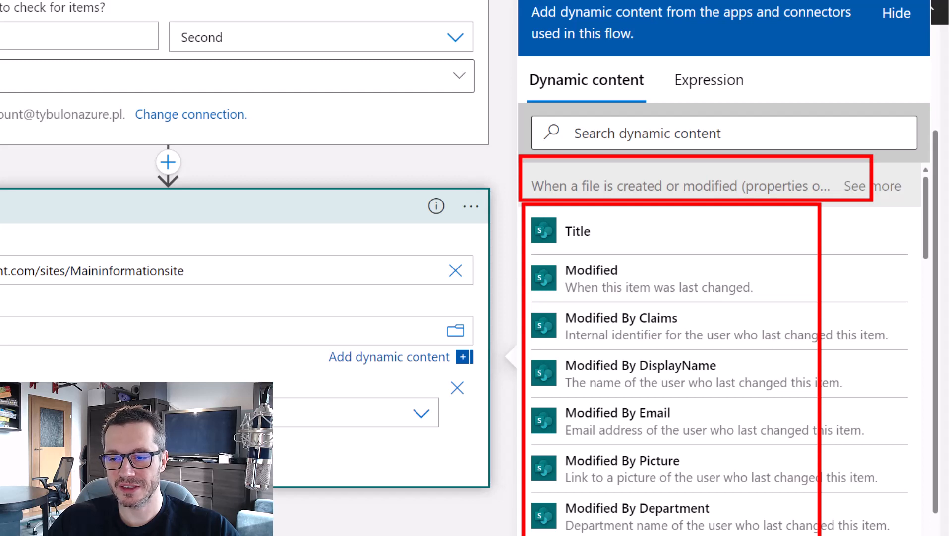
{"action": "left_click_drag", "start_coordinate": [397, 133], "coordinate": [434, 110]}
{"action": "mouse_move", "coordinate": [497, 147]}
{"action": "left_mouse_down"}
{"action": "mouse_move", "coordinate": [536, 180]}
{"action": "mouse_move", "coordinate": [499, 187]}
{"action": "left_mouse_up"}
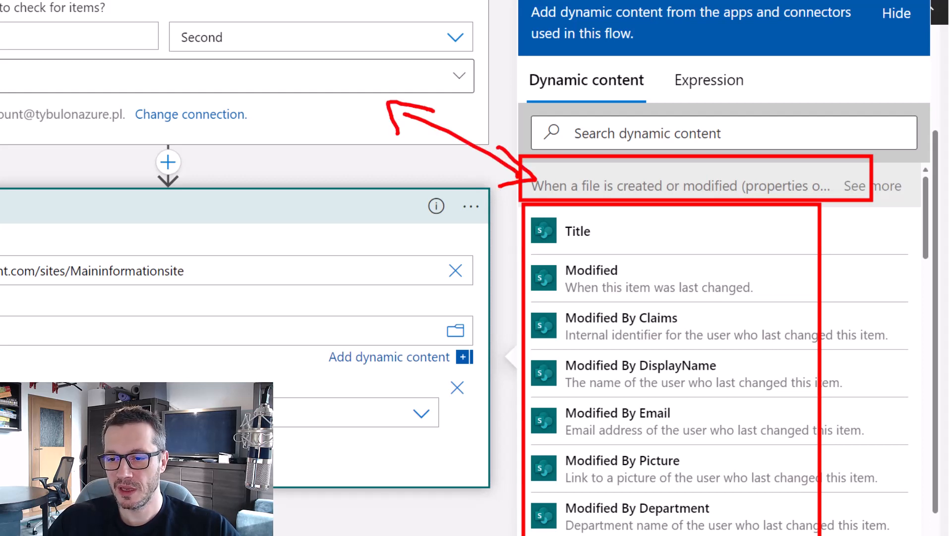
{"action": "key", "text": "e"}
{"action": "left_click_drag", "start_coordinate": [525, 206], "coordinate": [809, 533]}
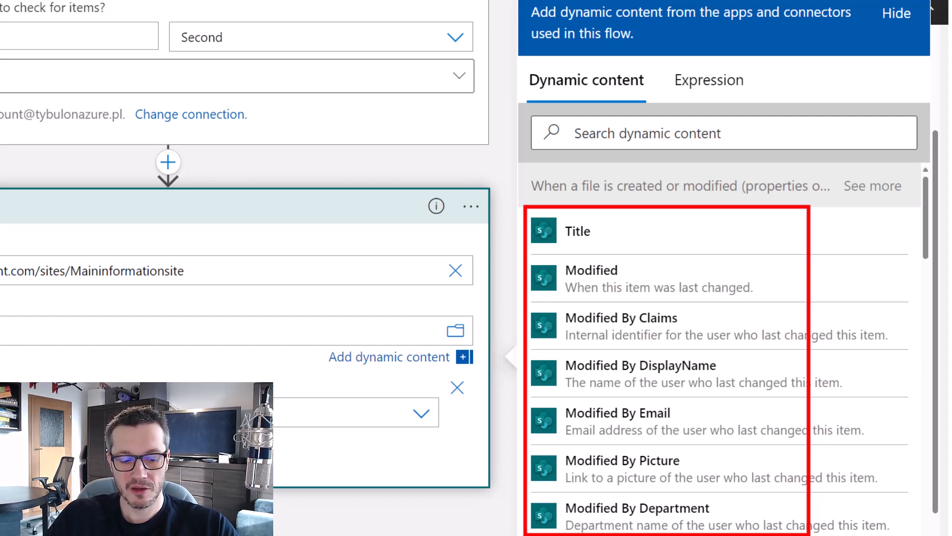
{"action": "key", "text": "Escape"}
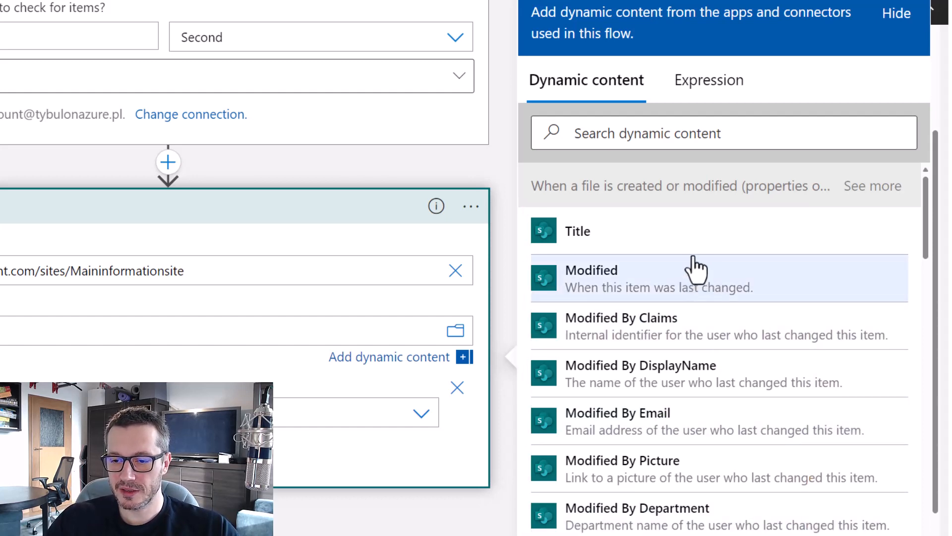
{"action": "scroll", "coordinate": [697, 268], "scroll_direction": "down", "scroll_amount": 4}
{"action": "scroll", "coordinate": [696, 268], "scroll_direction": "down", "scroll_amount": 9}
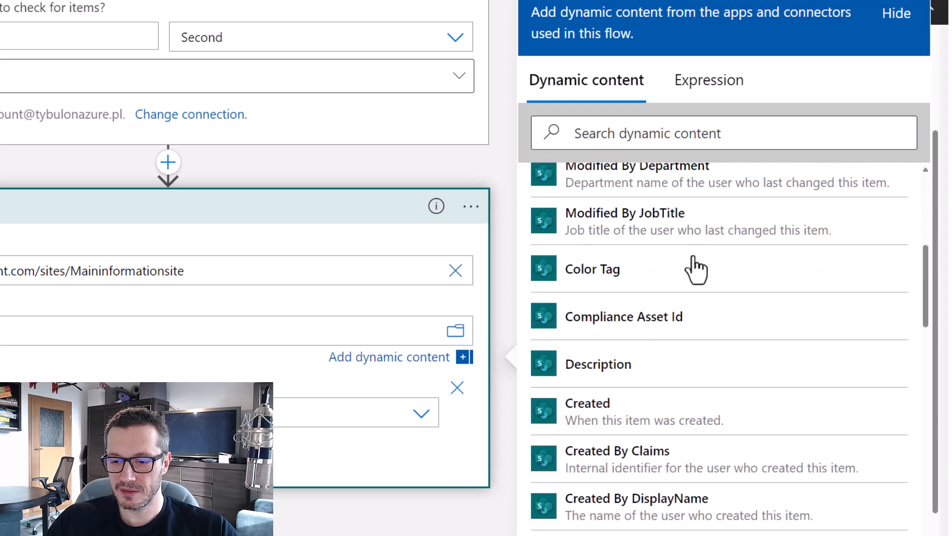
{"action": "scroll", "coordinate": [696, 267], "scroll_direction": "down", "scroll_amount": 10}
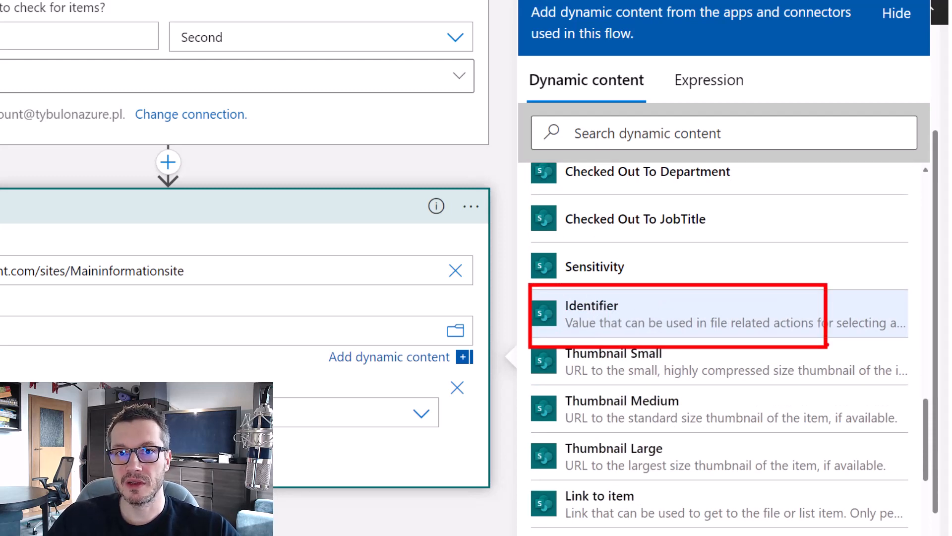
{"action": "left_click", "coordinate": [672, 330]}
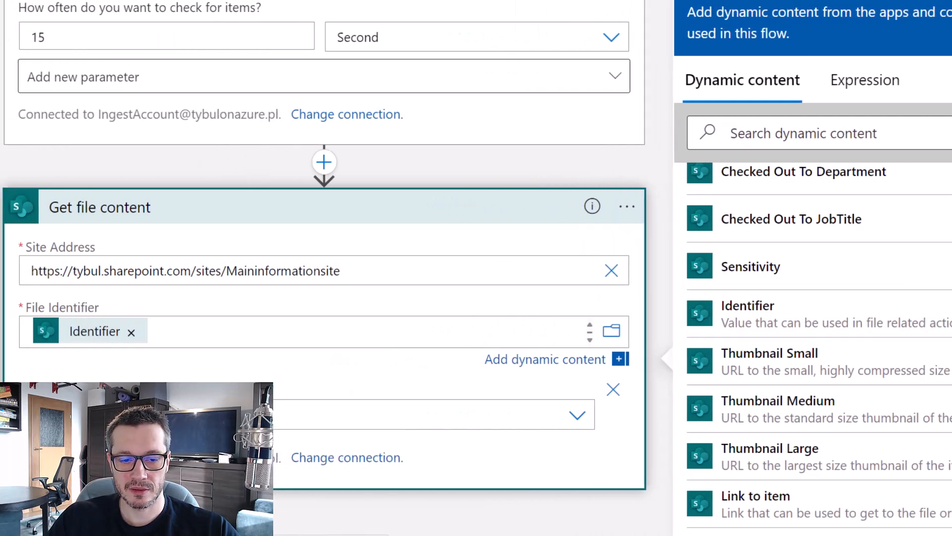
{"action": "left_click", "coordinate": [47, 349]}
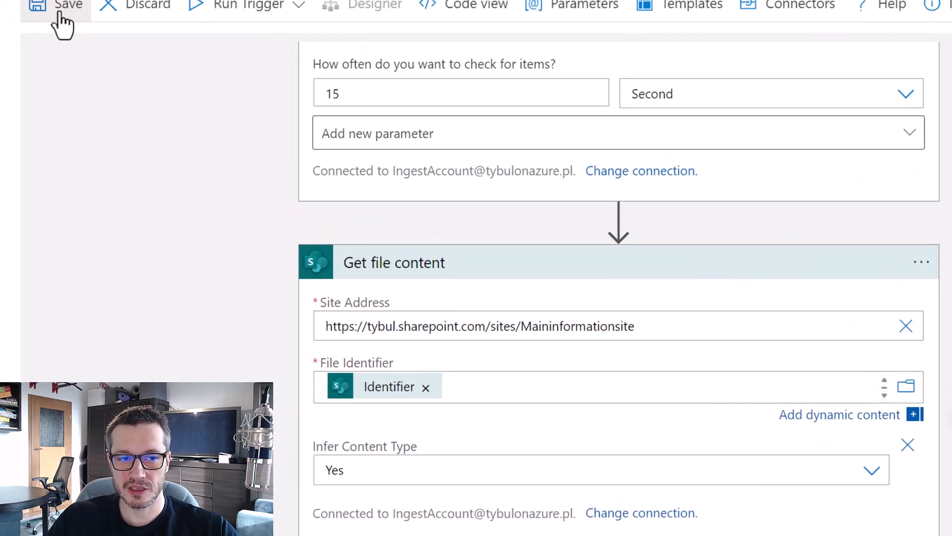
{"action": "left_click", "coordinate": [61, 12]}
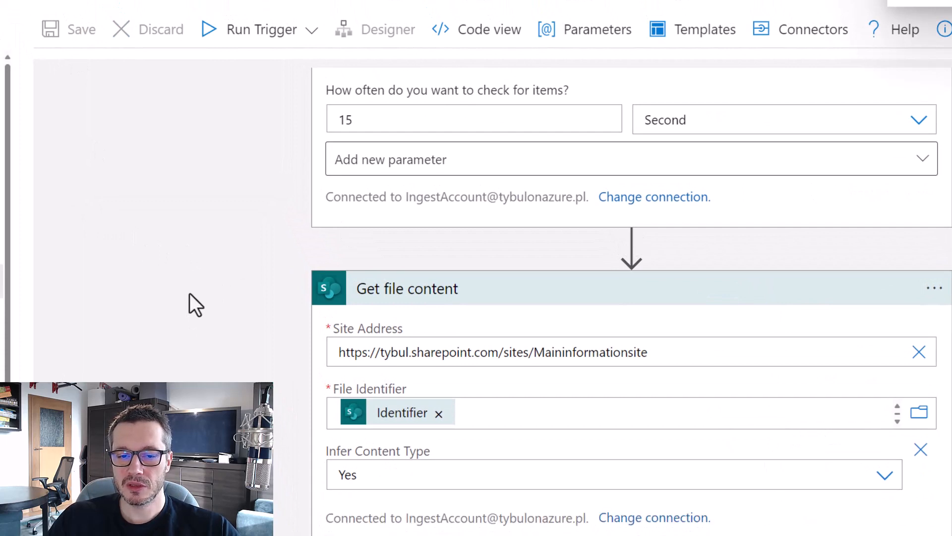
{"action": "scroll", "coordinate": [194, 294], "scroll_direction": "up", "scroll_amount": 3}
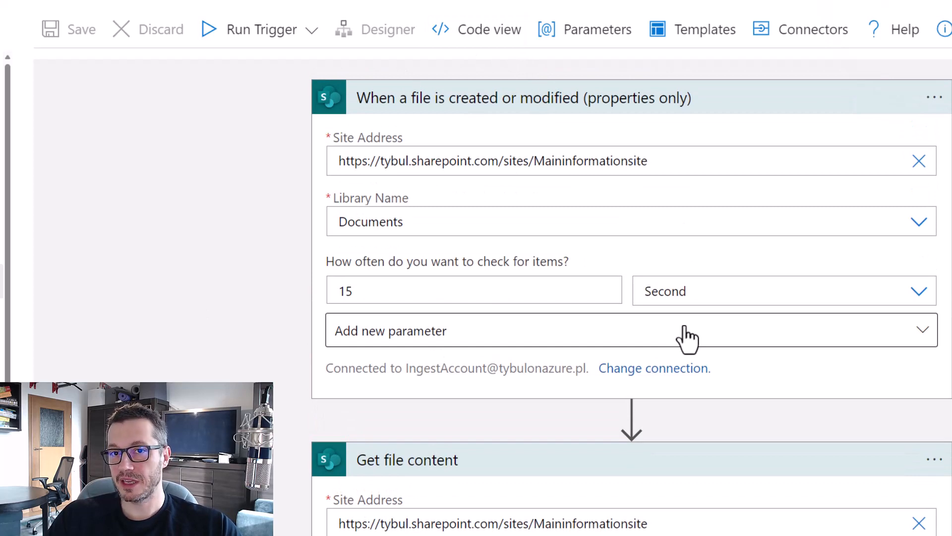
{"action": "scroll", "coordinate": [645, 332], "scroll_direction": "down", "scroll_amount": 3}
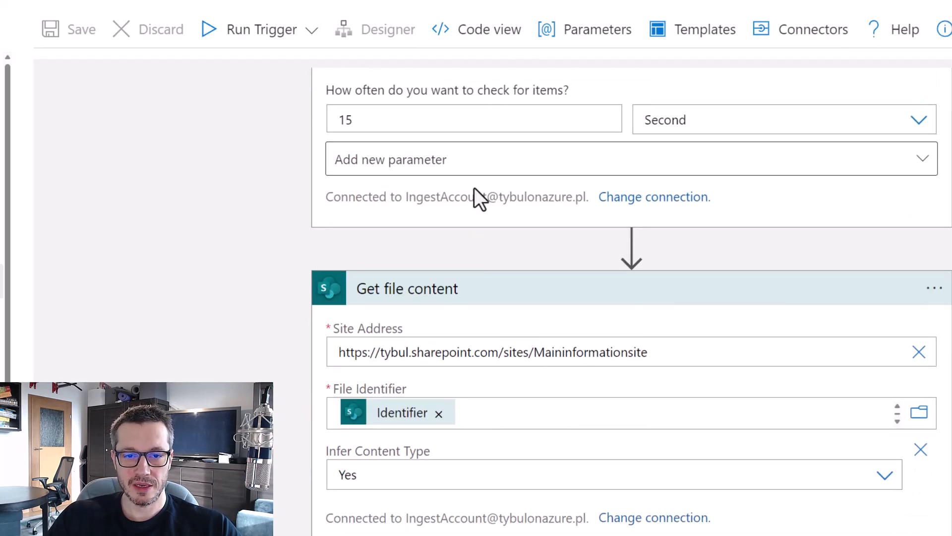
{"action": "scroll", "coordinate": [446, 223], "scroll_direction": "up", "scroll_amount": 3}
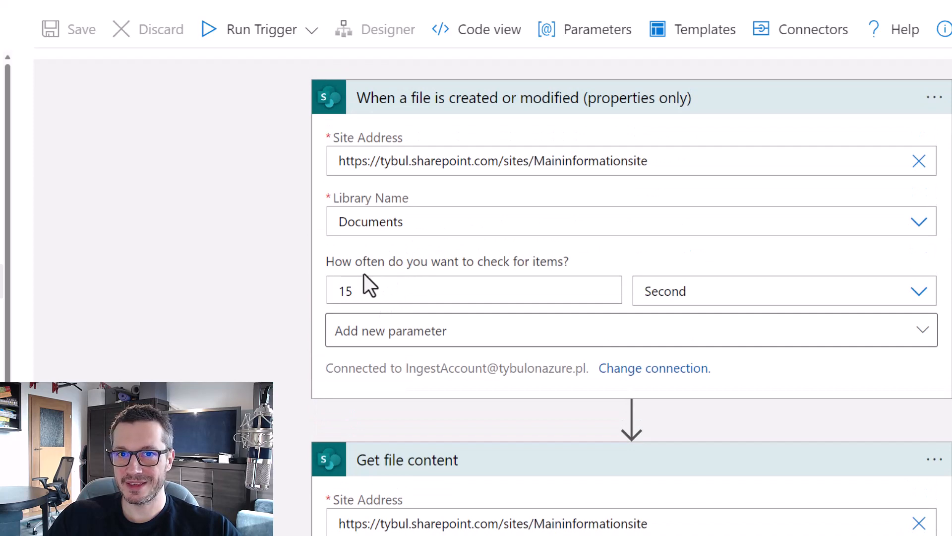
{"action": "scroll", "coordinate": [364, 273], "scroll_direction": "down", "scroll_amount": 3}
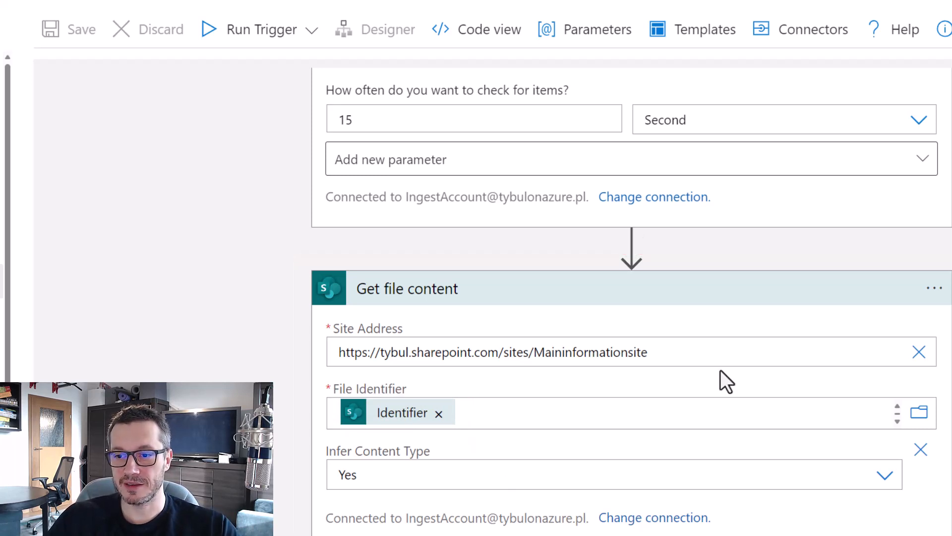
{"action": "scroll", "coordinate": [665, 387], "scroll_direction": "down", "scroll_amount": 1}
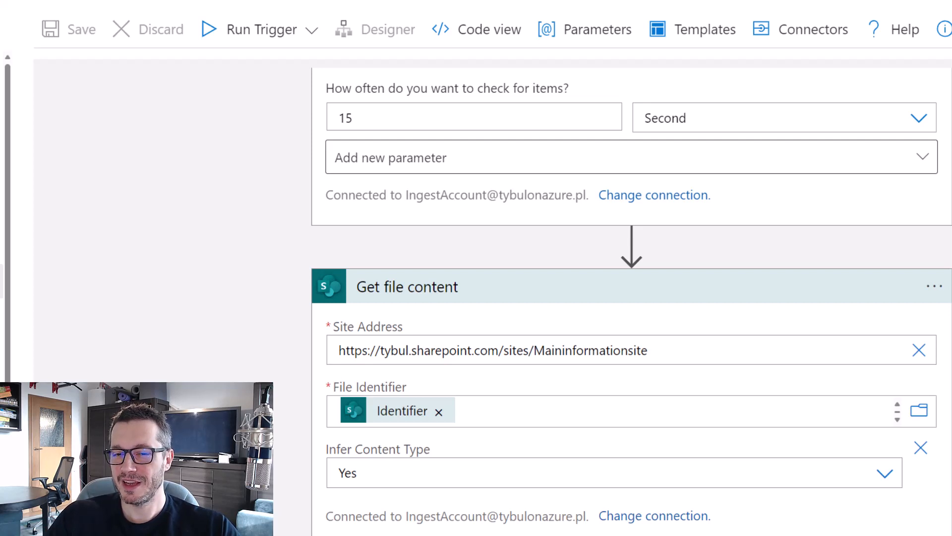
{"action": "scroll", "coordinate": [632, 298], "scroll_direction": "up", "scroll_amount": 4}
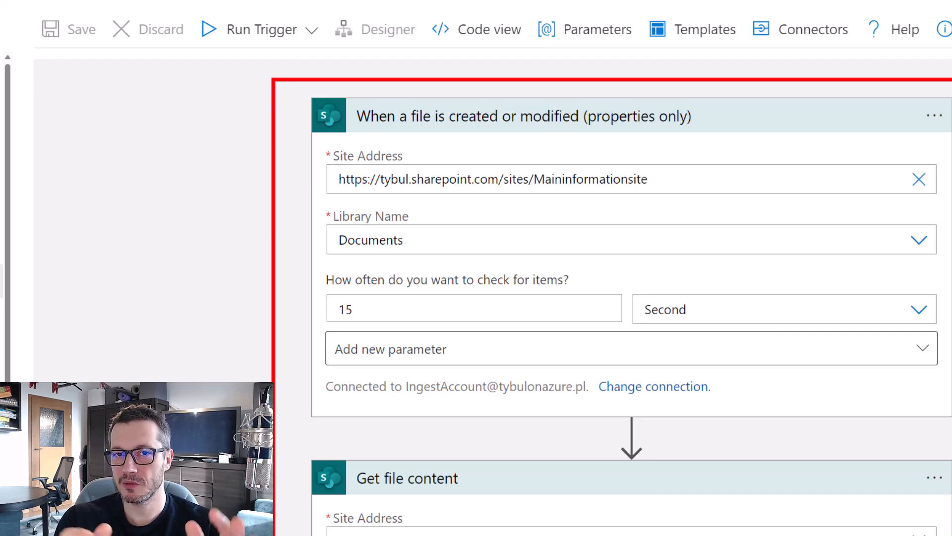
{"action": "scroll", "coordinate": [632, 307], "scroll_direction": "down", "scroll_amount": 3}
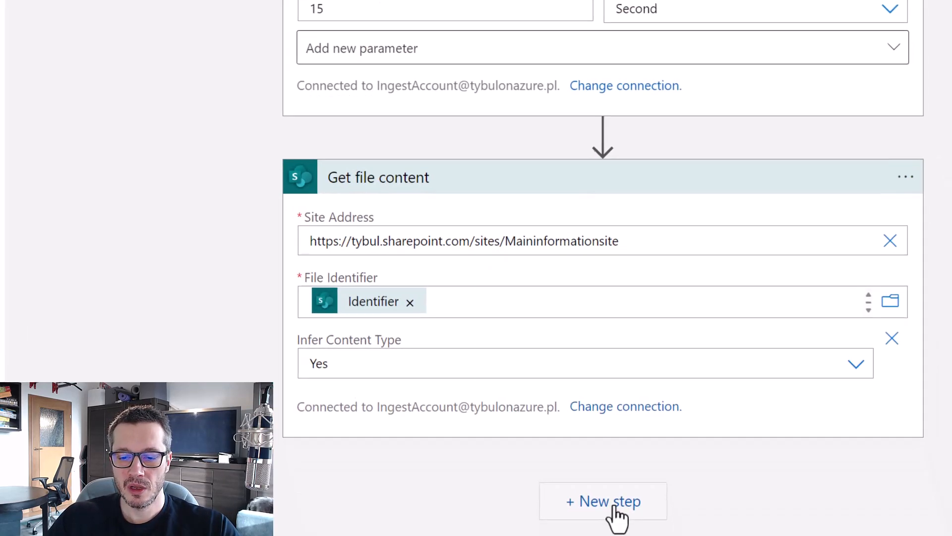
Add a step below Get file content using Azure Blob Storage's Create blob (V2) action.
{"action": "left_click", "coordinate": [613, 507]}
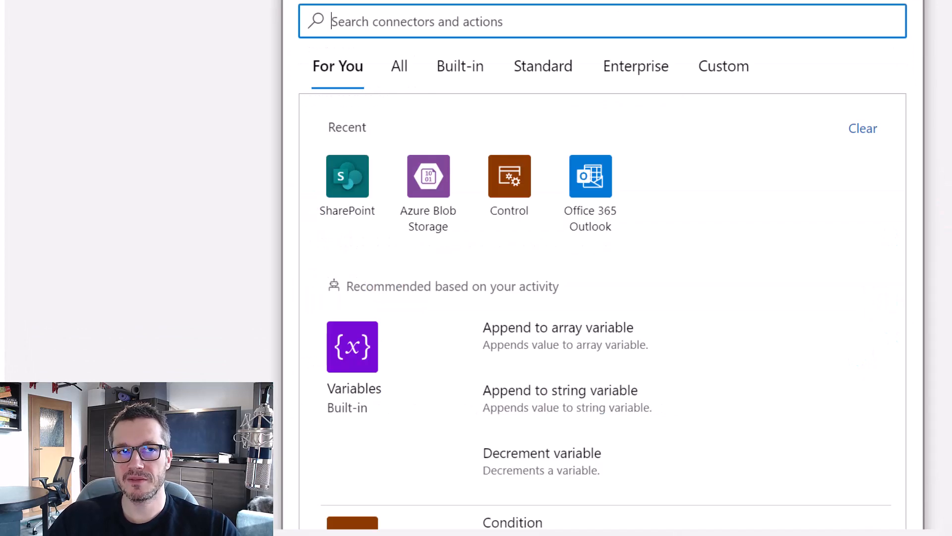
{"action": "scroll", "coordinate": [603, 268], "scroll_direction": "down", "scroll_amount": 2}
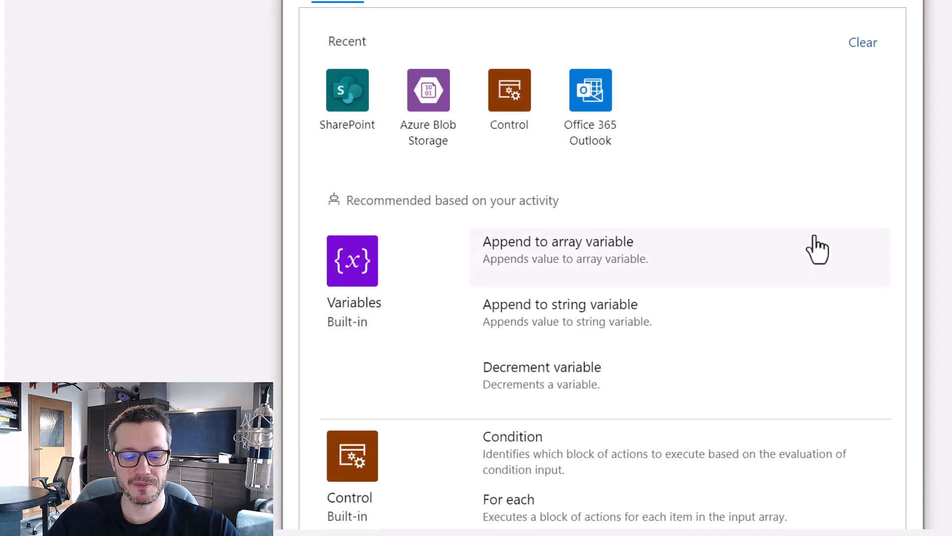
{"action": "key", "text": "ctrl+2"}
{"action": "left_click_drag", "start_coordinate": [389, 44], "coordinate": [488, 170]}
{"action": "key", "text": "Escape"}
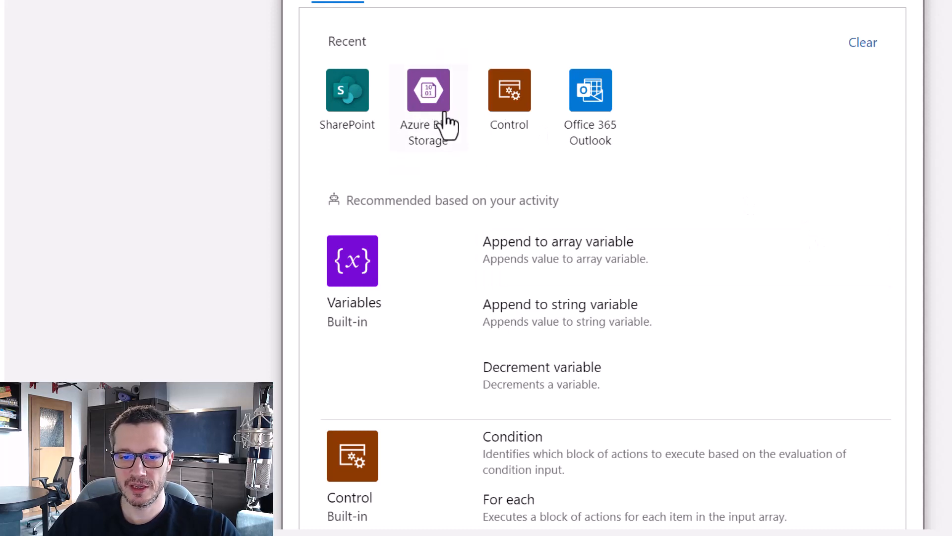
{"action": "left_click", "coordinate": [431, 139]}
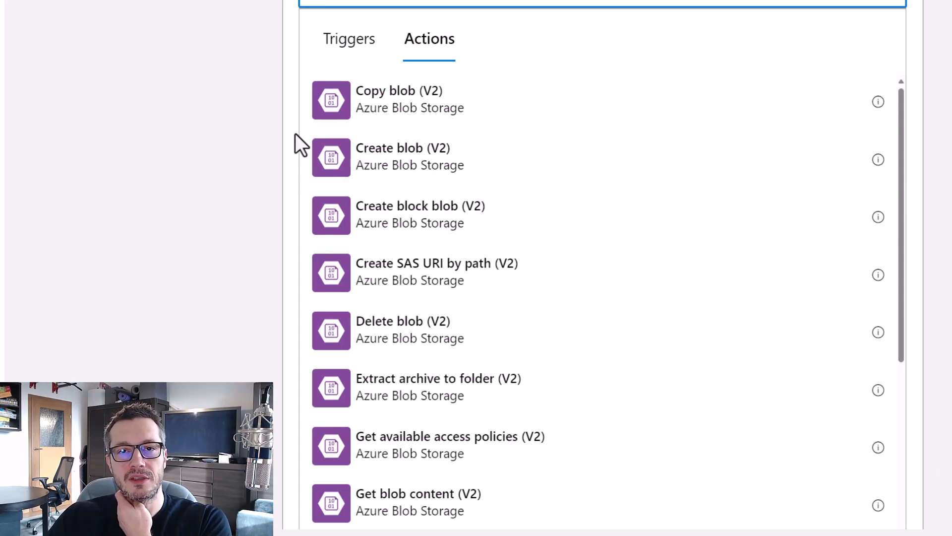
{"action": "key", "text": "ctrl+2"}
{"action": "left_click_drag", "start_coordinate": [292, 124], "coordinate": [512, 191]}
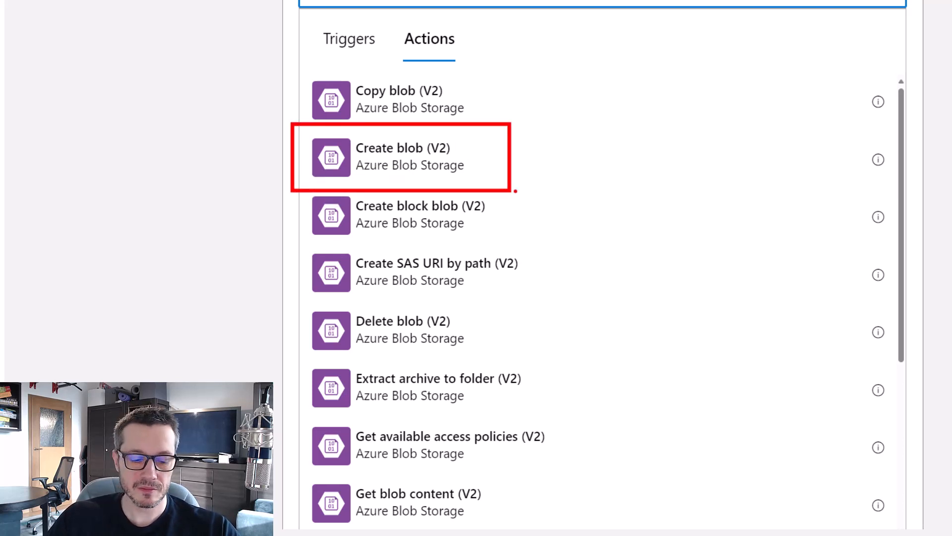
{"action": "key", "text": "Escape"}
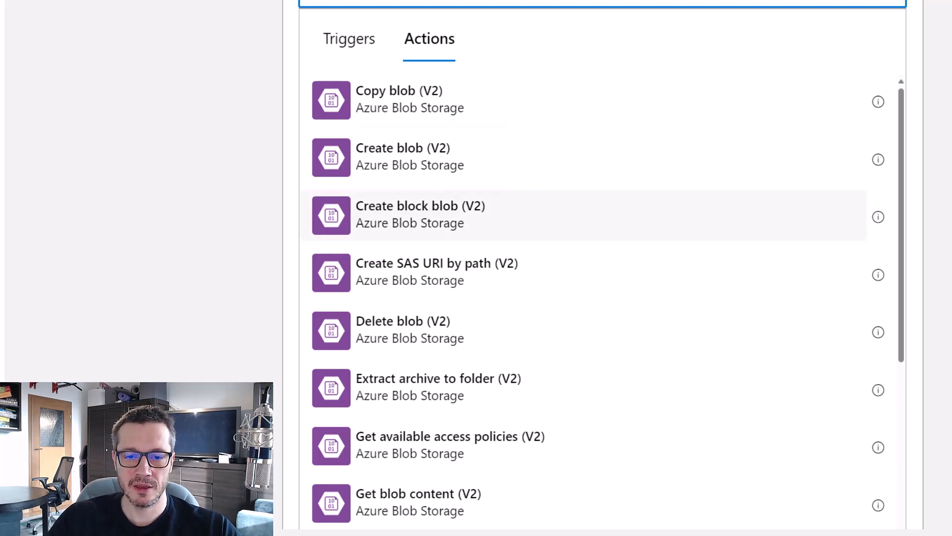
{"action": "left_click", "coordinate": [711, 170]}
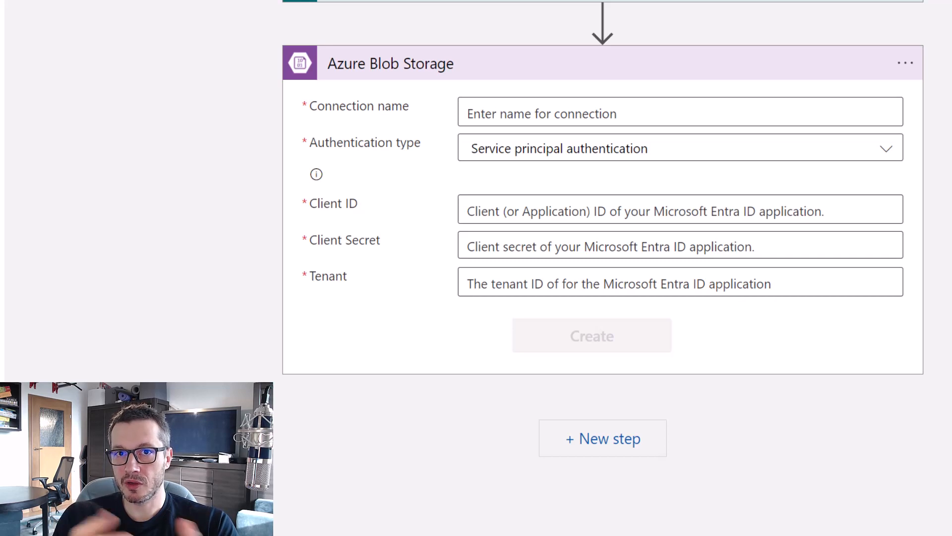
Create the DataLakeConnection connection with Microsoft Entra ID Integrated authentication and sign in.
{"action": "left_click", "coordinate": [883, 150]}
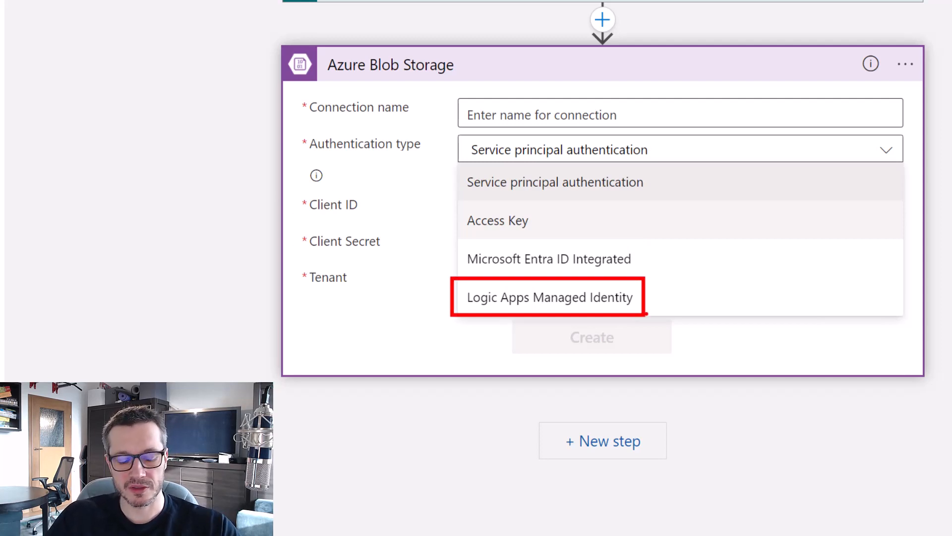
{"action": "left_click", "coordinate": [598, 259]}
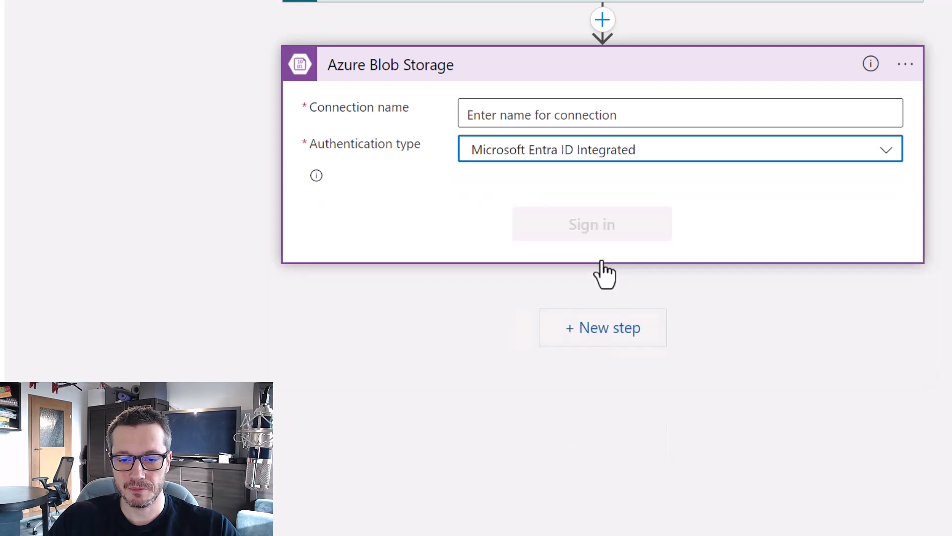
{"action": "left_click", "coordinate": [679, 114]}
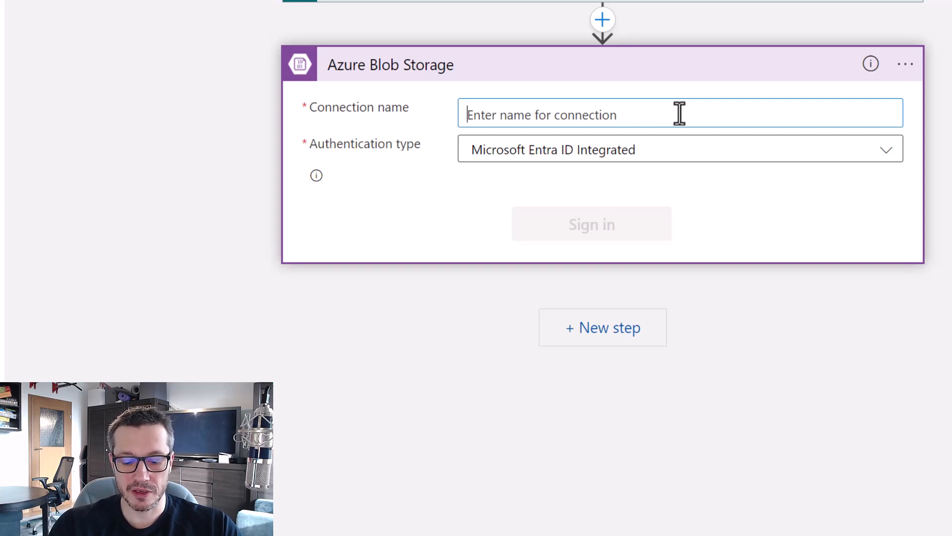
{"action": "type", "text": "DataLakeCone"}
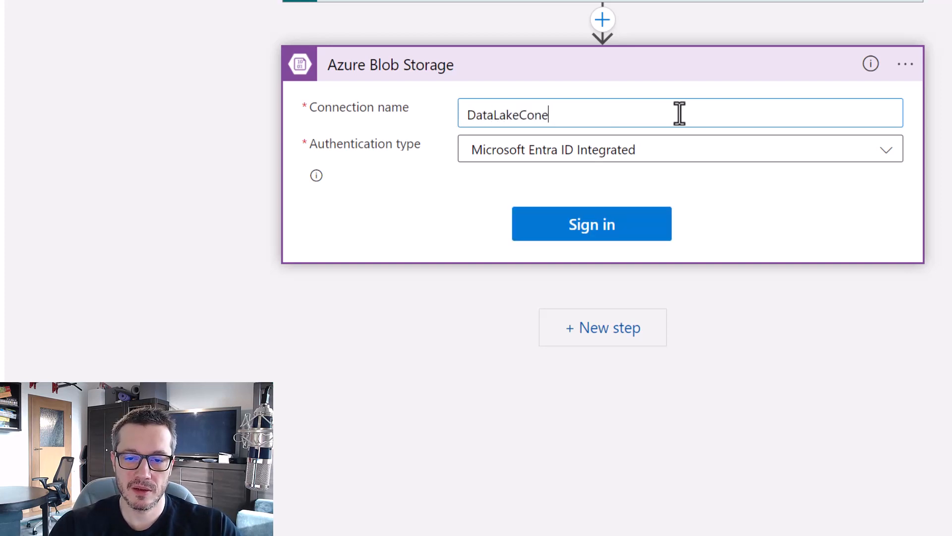
{"action": "key", "text": "BackSpace"}
{"action": "type", "text": "nection"}
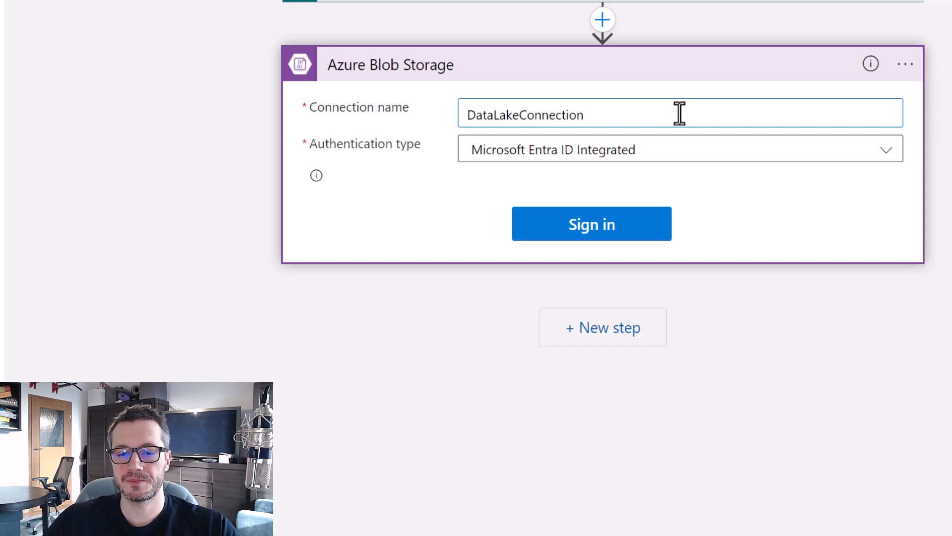
{"action": "left_click", "coordinate": [645, 238]}
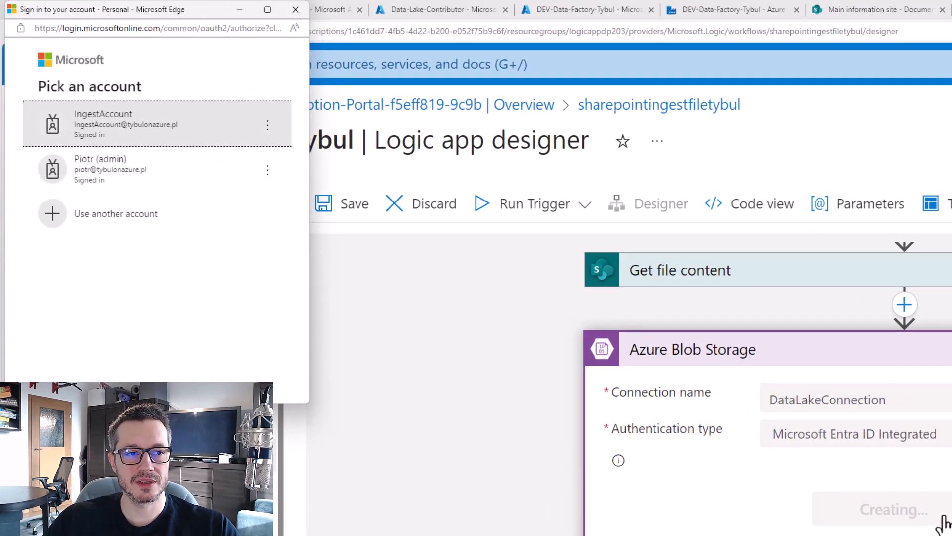
{"action": "left_click", "coordinate": [133, 117]}
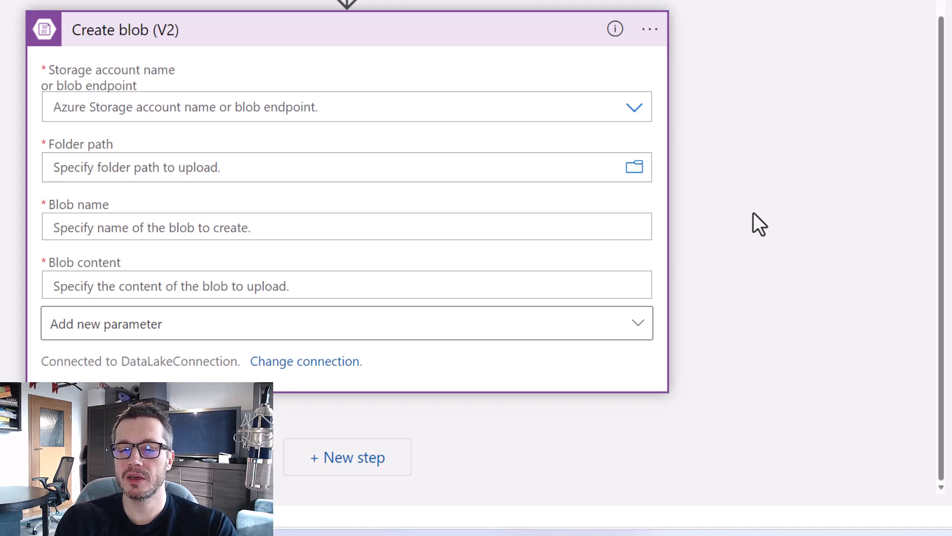
Copy tybuldatalakedemo from the portal and paste it as the custom storage account name.
{"action": "left_click", "coordinate": [635, 109]}
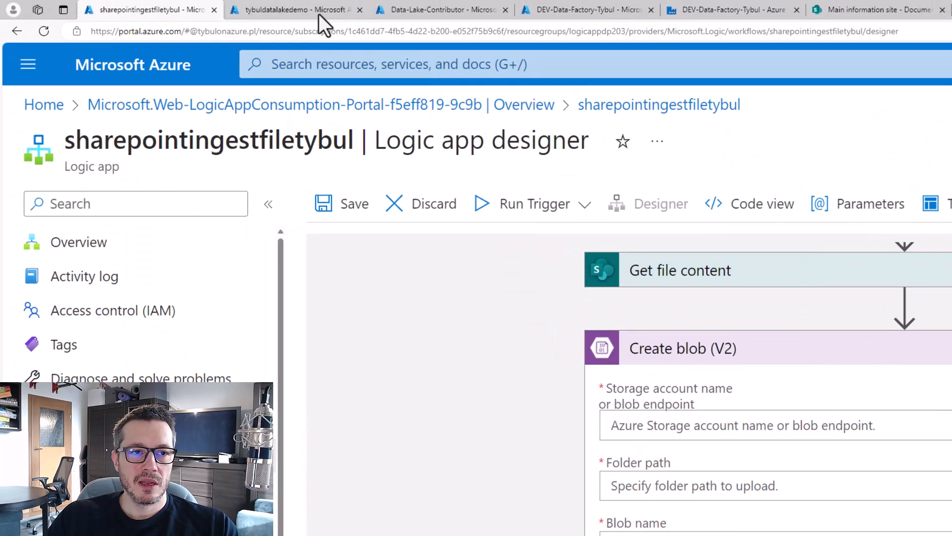
{"action": "left_click", "coordinate": [319, 15]}
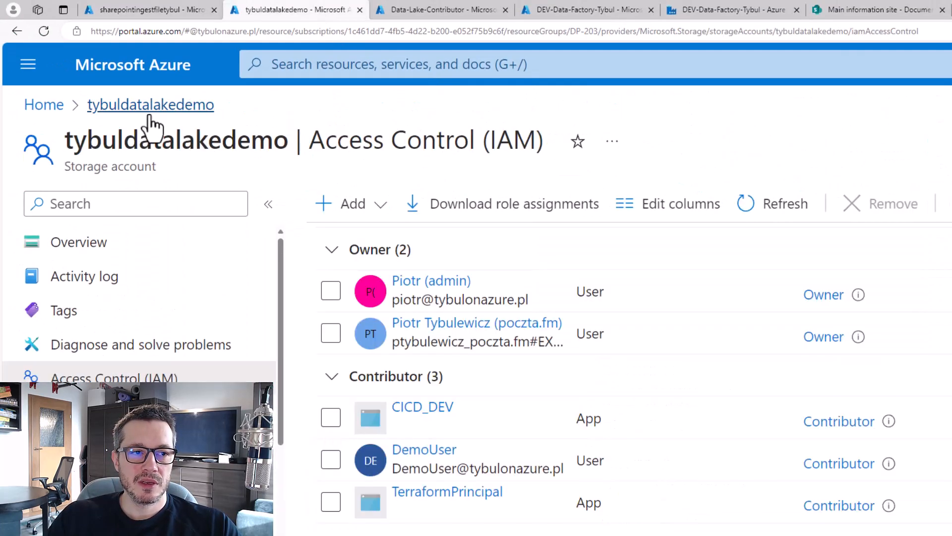
{"action": "double_click", "coordinate": [256, 144]}
{"action": "key", "text": "ctrl+c"}
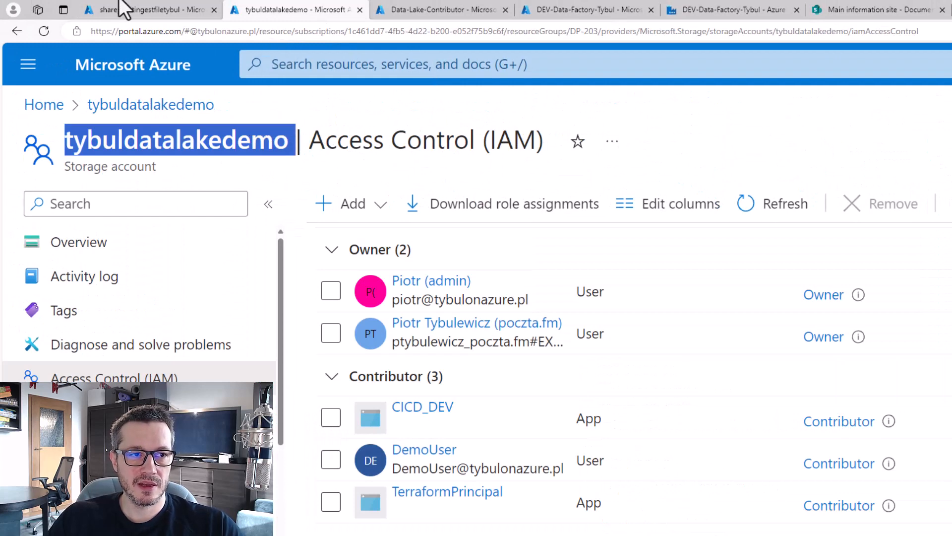
{"action": "left_click", "coordinate": [159, 9]}
{"action": "left_click", "coordinate": [735, 485]}
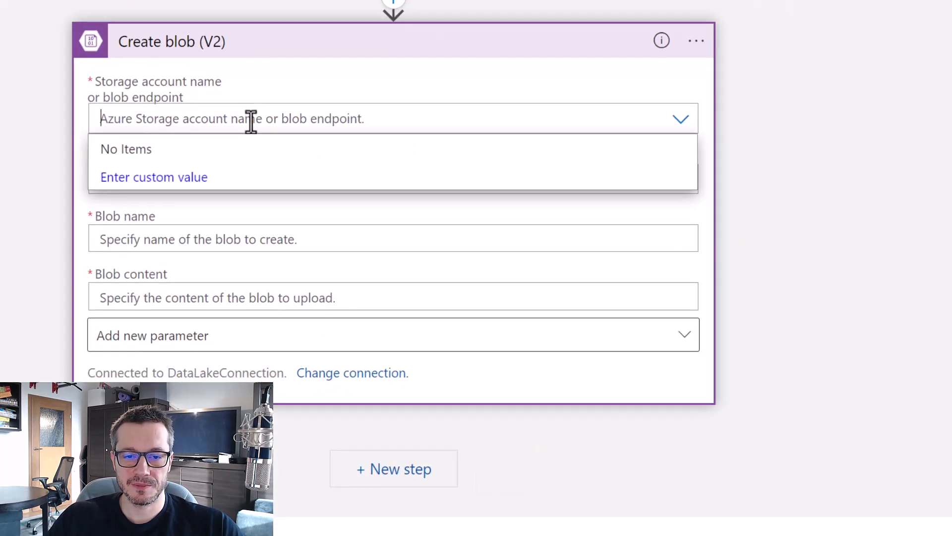
{"action": "key", "text": "ctrl+v"}
{"action": "left_click", "coordinate": [189, 177]}
{"action": "key", "text": "ctrl+v"}
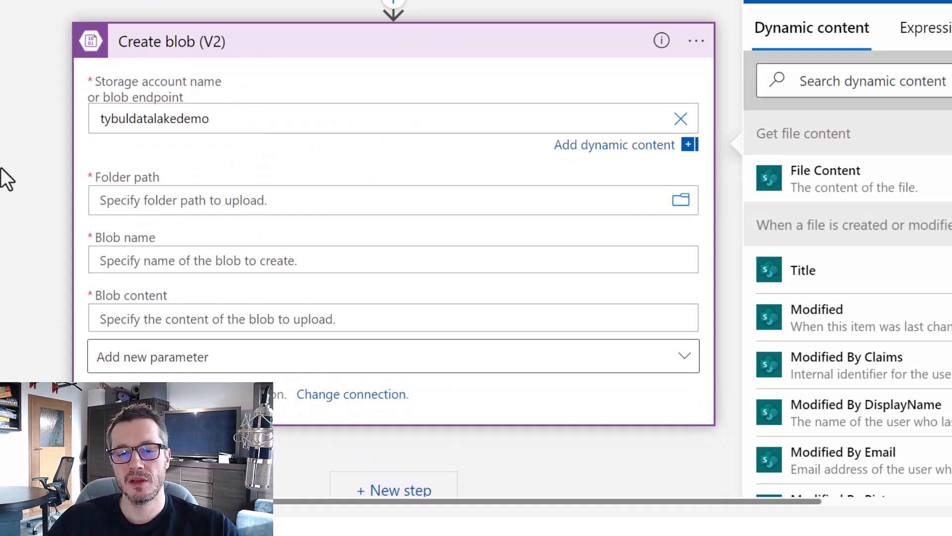
{"action": "left_click", "coordinate": [57, 255]}
Browse the storage folders for the folder path, then close the picker without choosing.
{"action": "left_click", "coordinate": [540, 183]}
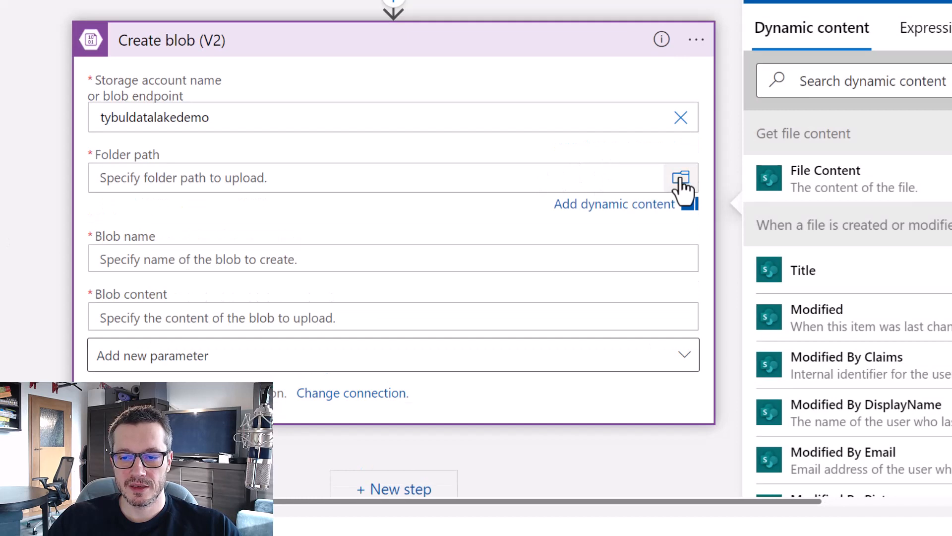
{"action": "left_click", "coordinate": [681, 180]}
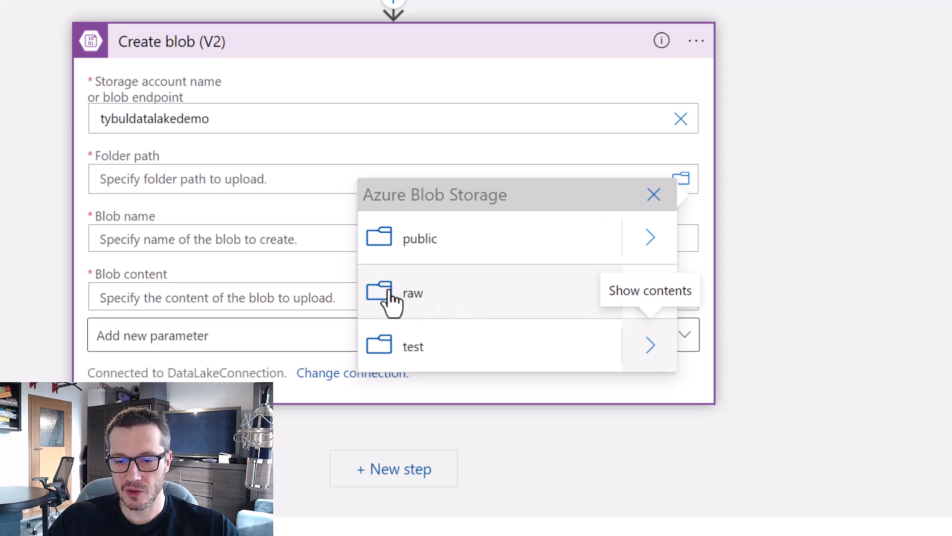
{"action": "left_click", "coordinate": [834, 278]}
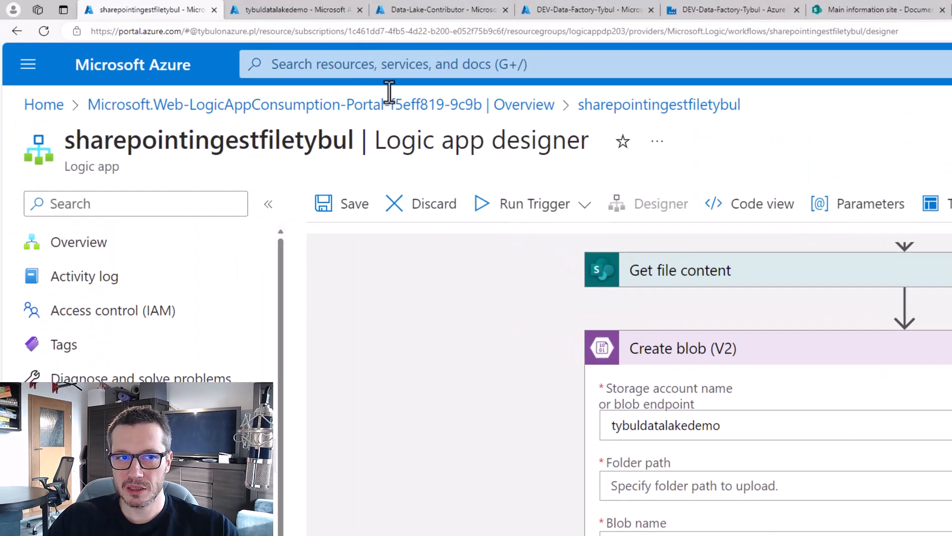
Open the raw container and highlight its existing SAP and tybulsqlserver folders.
{"action": "left_click", "coordinate": [304, 2]}
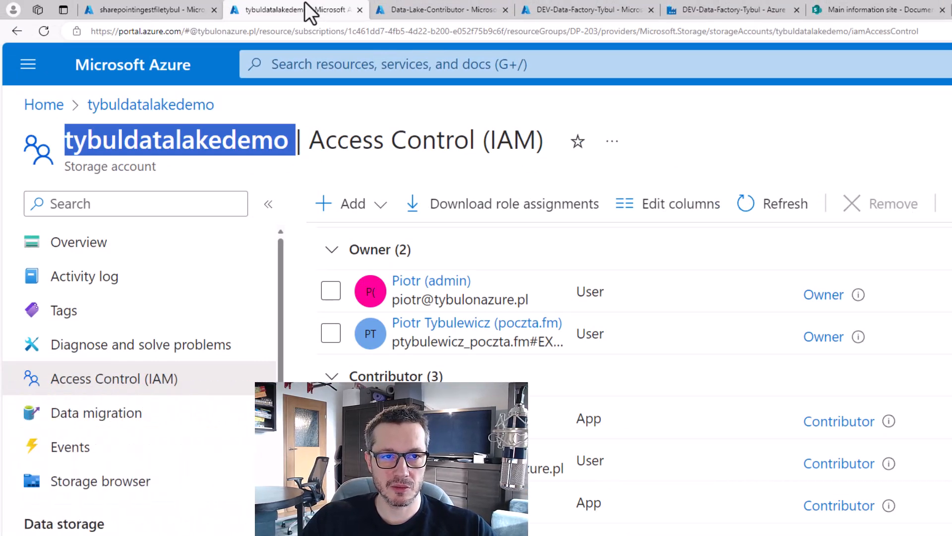
{"action": "left_click", "coordinate": [87, 533]}
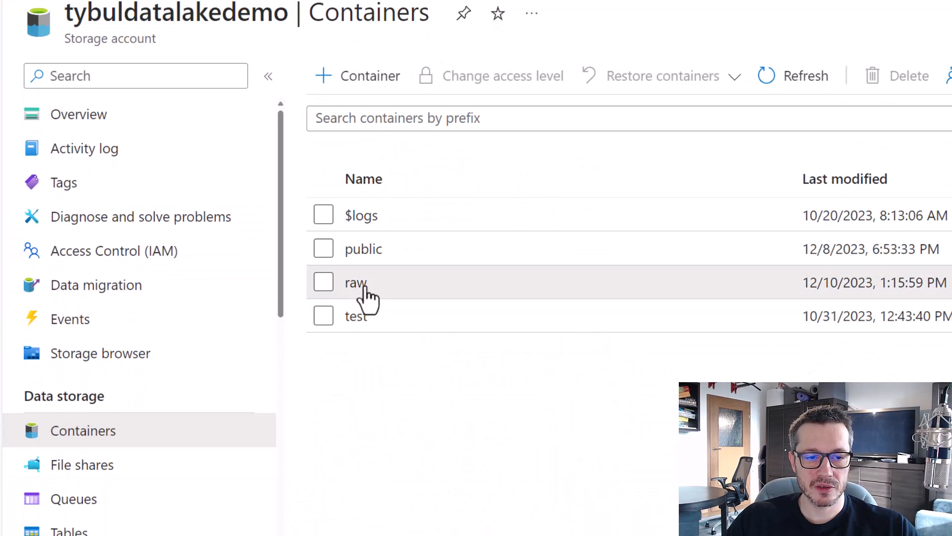
{"action": "left_click", "coordinate": [361, 289]}
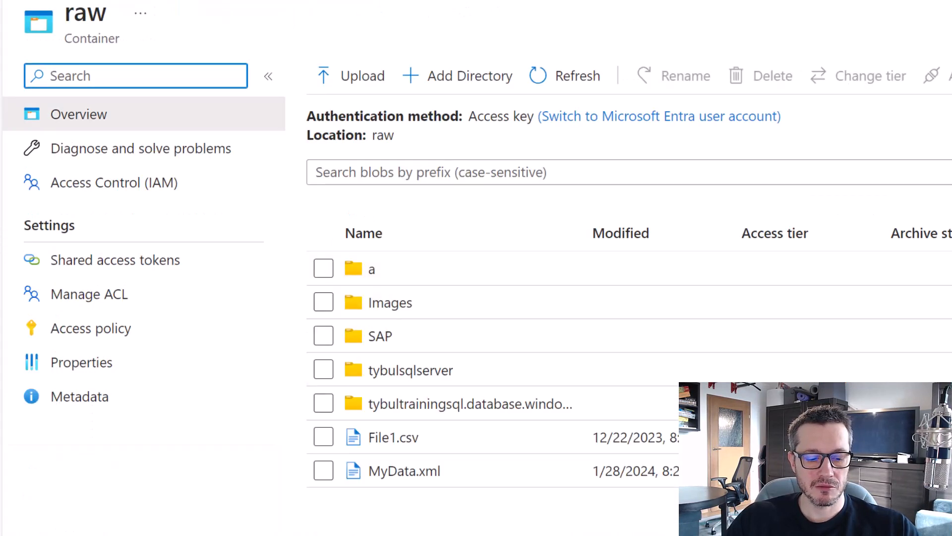
{"action": "key", "text": "ctrl+2"}
{"action": "left_click_drag", "start_coordinate": [327, 319], "coordinate": [441, 351]}
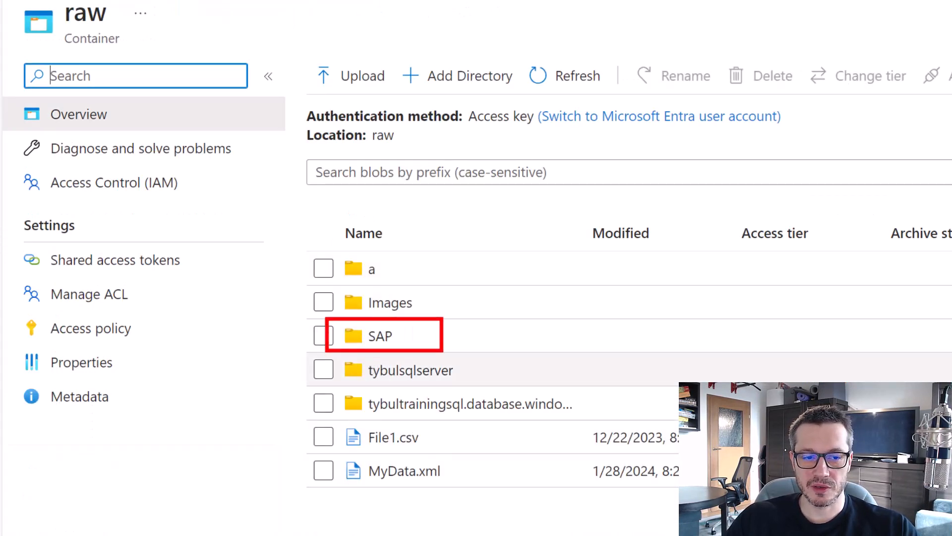
{"action": "left_click_drag", "start_coordinate": [332, 355], "coordinate": [474, 392]}
{"action": "key", "text": "Escape"}
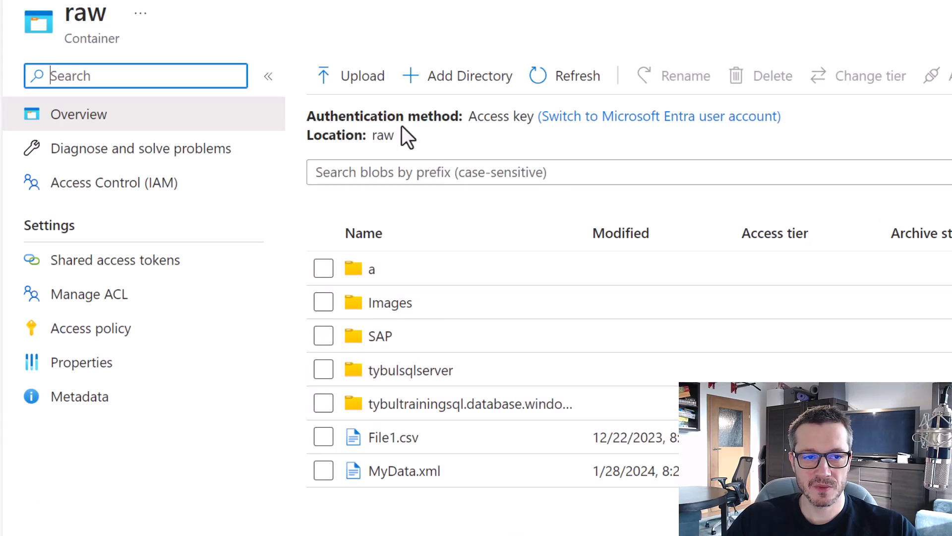
Create a SharePoint folder in raw and return to the Logic app designer.
{"action": "left_click", "coordinate": [340, 99]}
{"action": "type", "text": "SharePoint"}
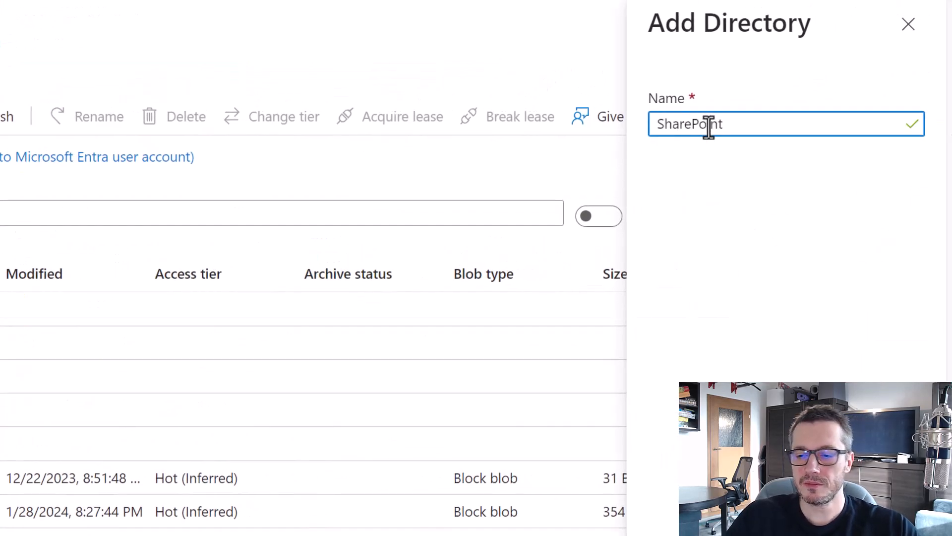
{"action": "key", "text": "Return"}
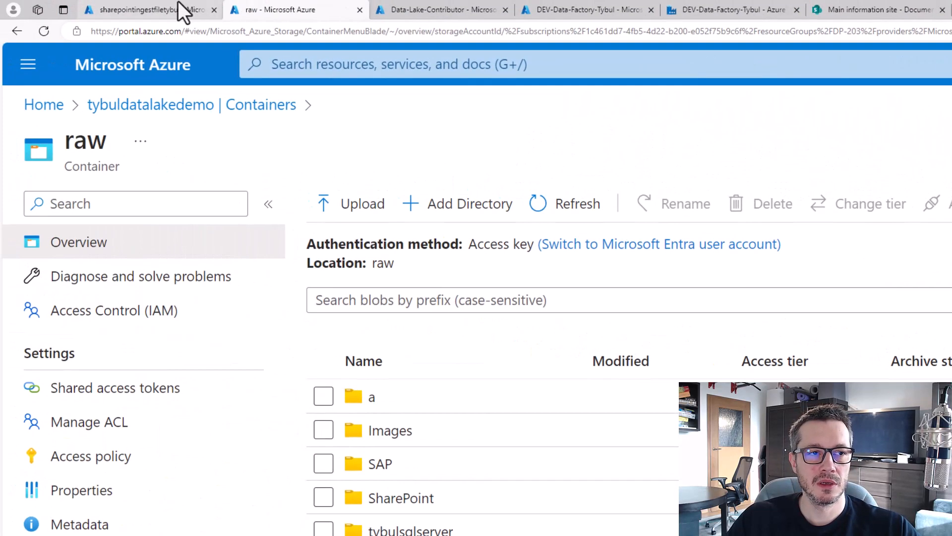
{"action": "left_click", "coordinate": [177, 6]}
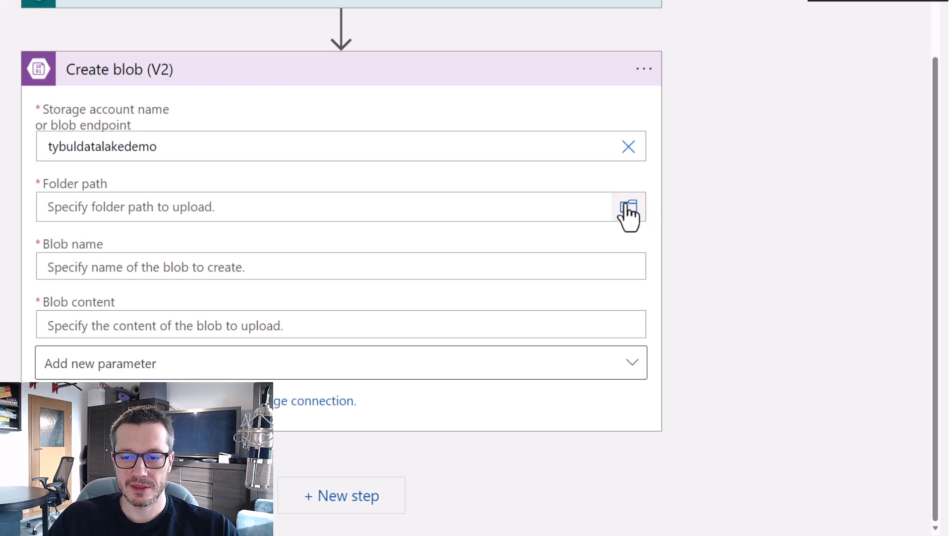
Set the Create blob folder path to /raw/SharePoint/ using the folder picker.
{"action": "left_click", "coordinate": [628, 207]}
{"action": "left_click", "coordinate": [600, 321]}
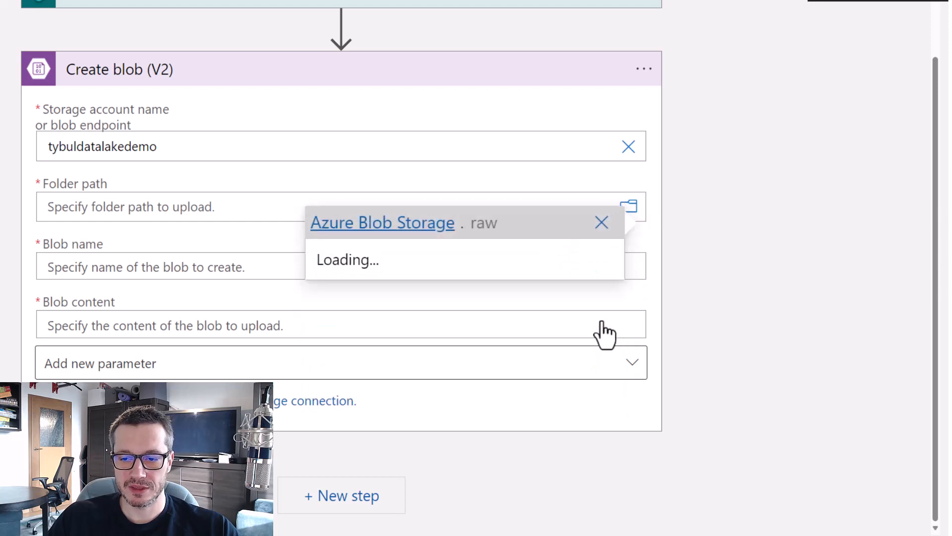
{"action": "left_click", "coordinate": [373, 187]}
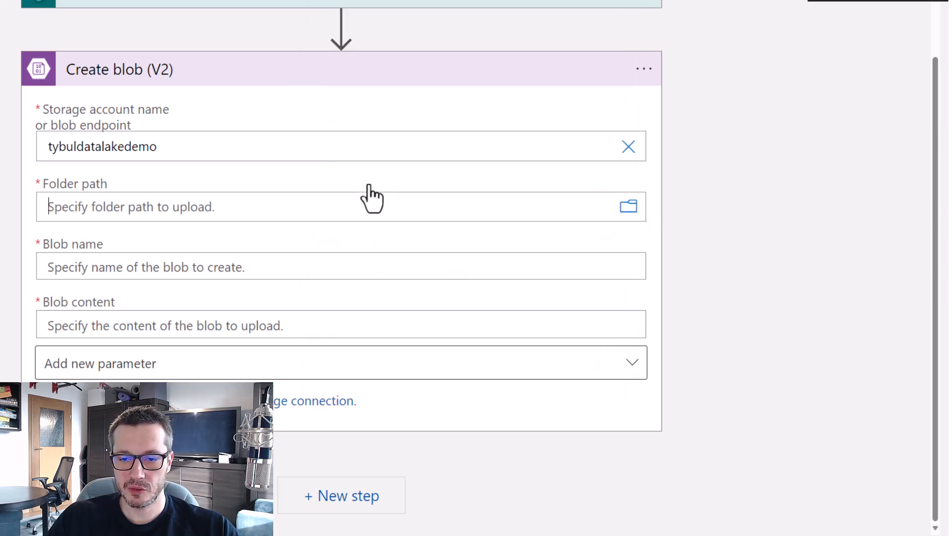
{"action": "key", "text": "Tab"}
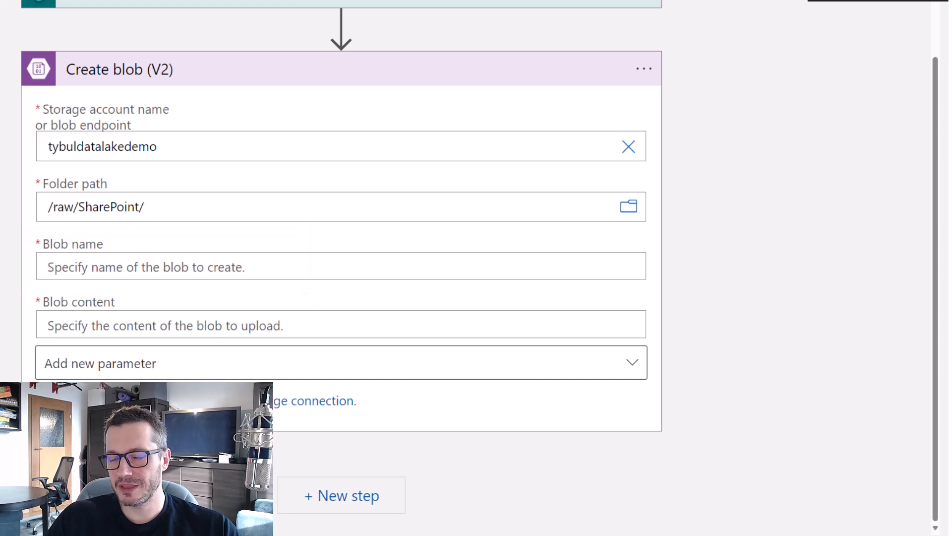
Set Blob name to the dynamic 'File name with extension' value.
{"action": "left_click", "coordinate": [157, 262]}
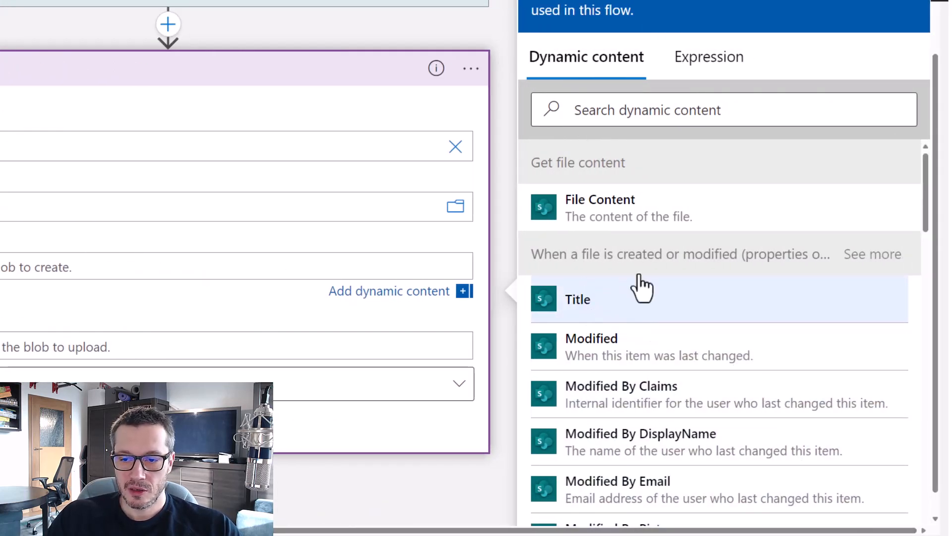
{"action": "scroll", "coordinate": [750, 303], "scroll_direction": "down", "scroll_amount": 5}
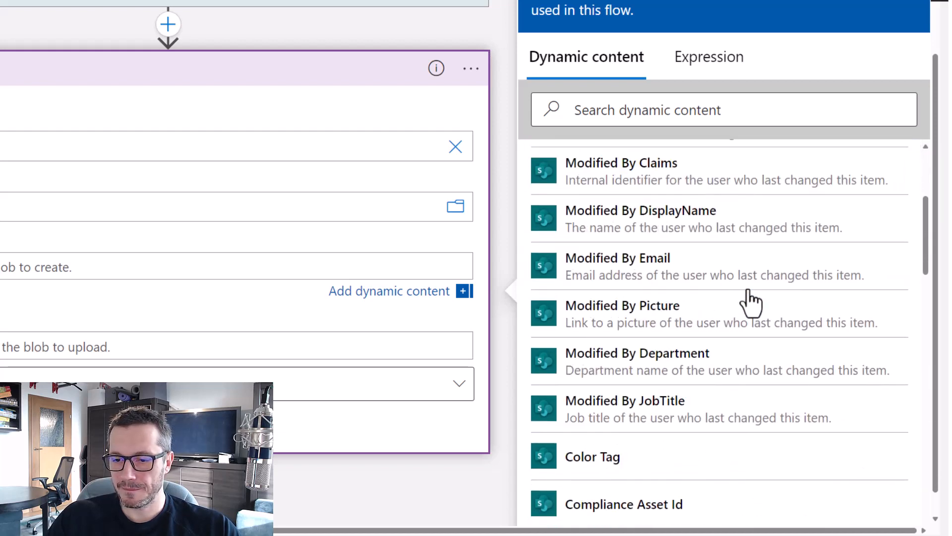
{"action": "scroll", "coordinate": [750, 303], "scroll_direction": "down", "scroll_amount": 10}
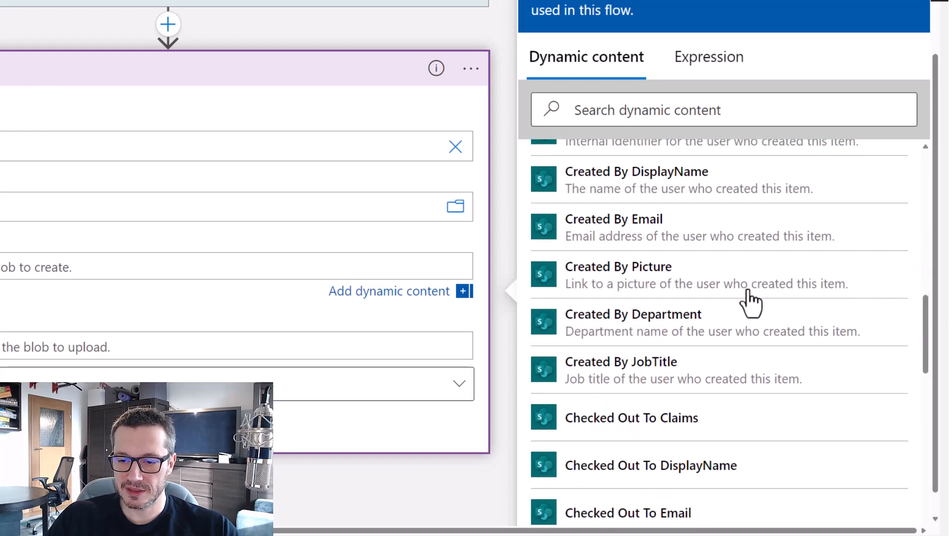
{"action": "scroll", "coordinate": [750, 303], "scroll_direction": "down", "scroll_amount": 10}
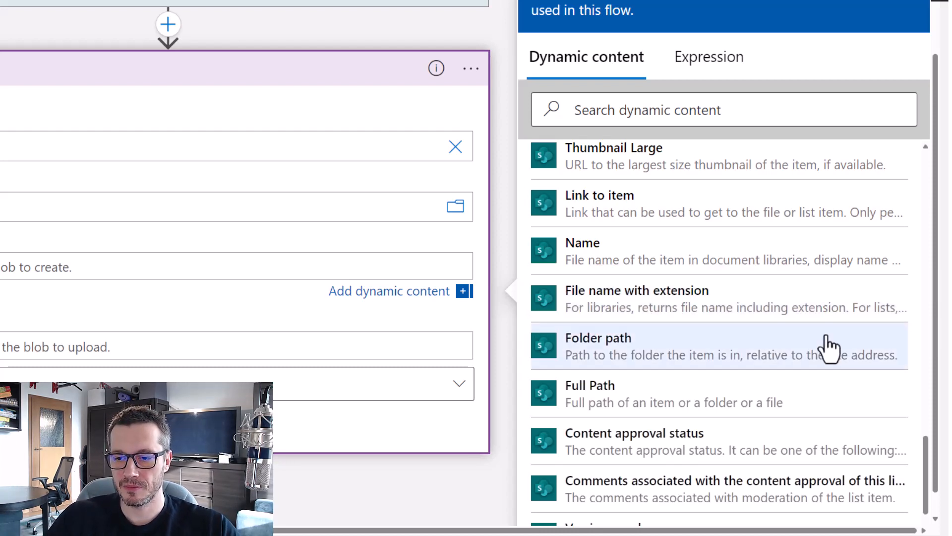
{"action": "left_click", "coordinate": [694, 307]}
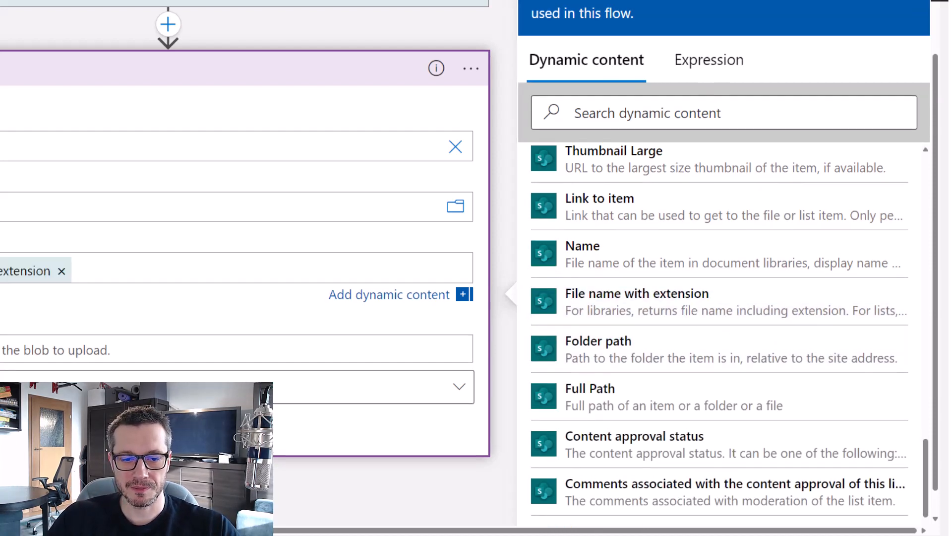
{"action": "left_click", "coordinate": [223, 496]}
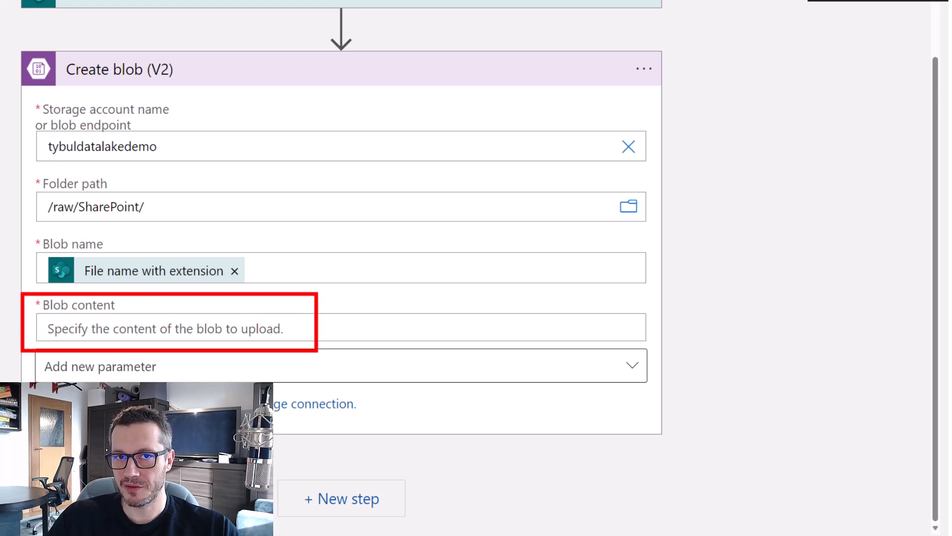
Set Blob content to the SharePoint File Content and save the workflow.
{"action": "left_click", "coordinate": [253, 329]}
{"action": "left_click_drag", "start_coordinate": [620, 530], "coordinate": [801, 527]}
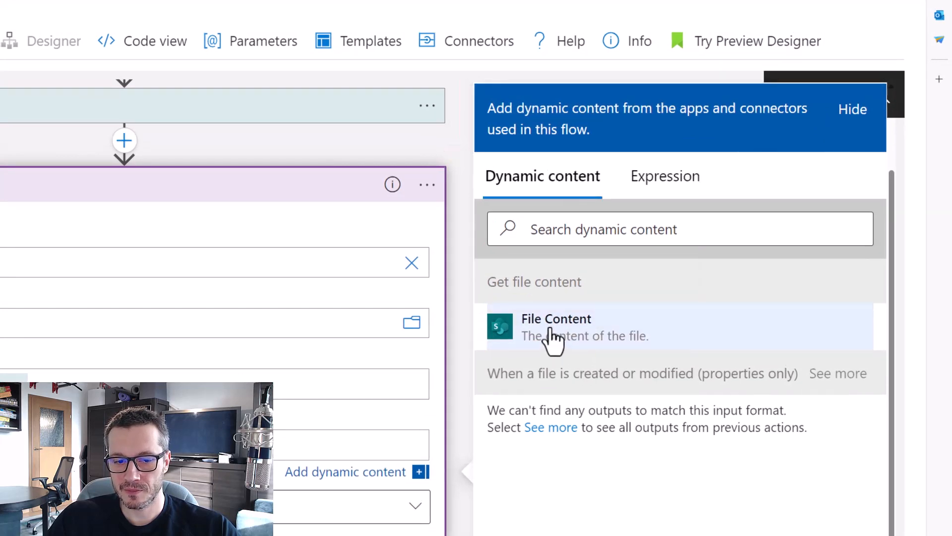
{"action": "left_click", "coordinate": [79, 436]}
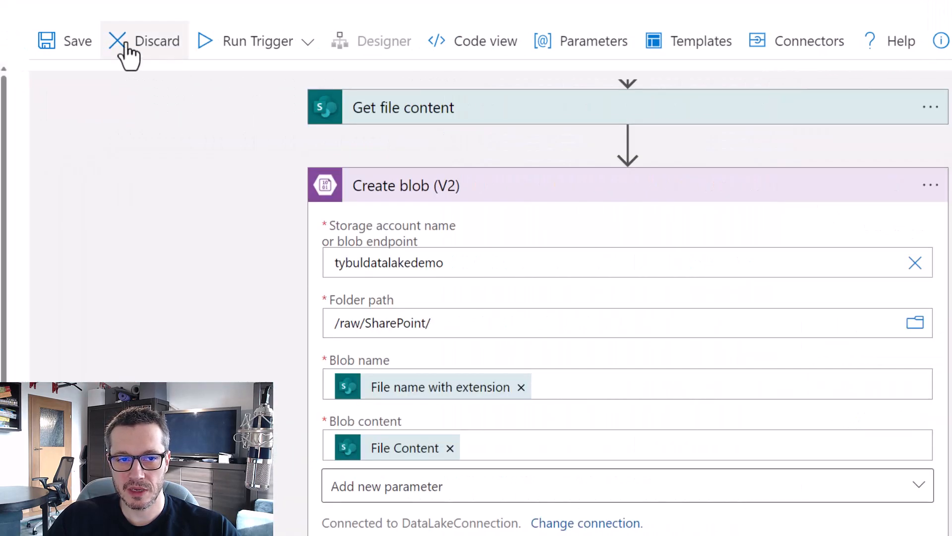
{"action": "left_click", "coordinate": [56, 46]}
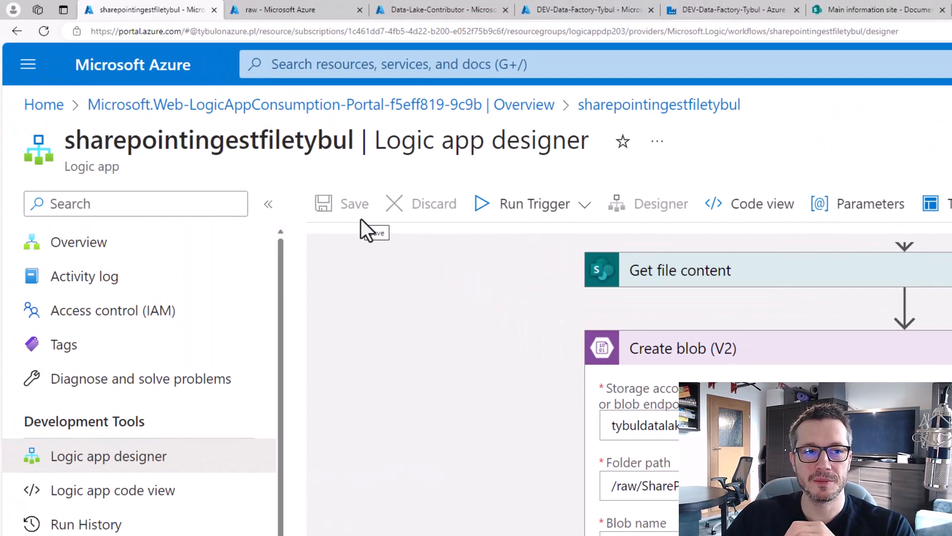
{"action": "left_click", "coordinate": [272, 9]}
Enter 33333 as the US sales in SalesByCountry cell B6, then return to the designer.
{"action": "left_click", "coordinate": [410, 505]}
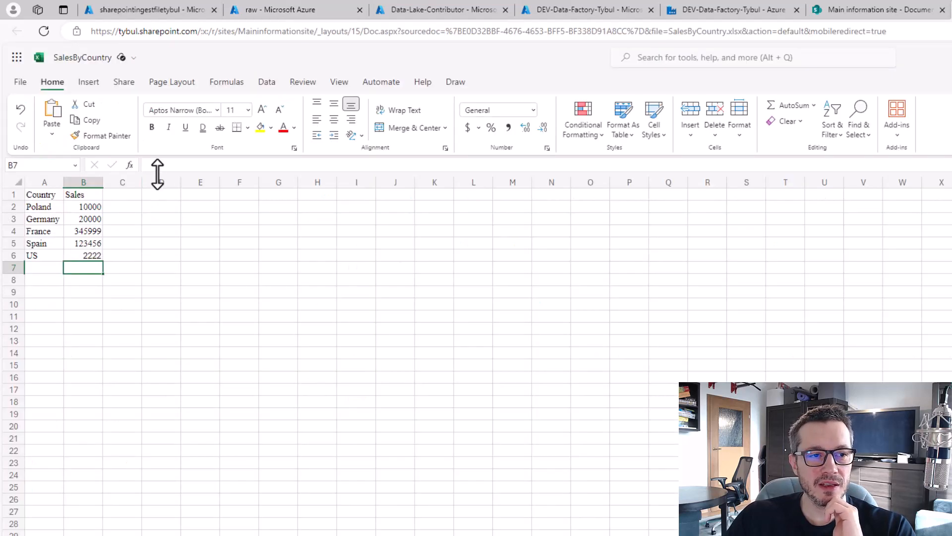
{"action": "double_click", "coordinate": [187, 166]}
{"action": "type", "text": "33333"}
{"action": "key", "text": "Return"}
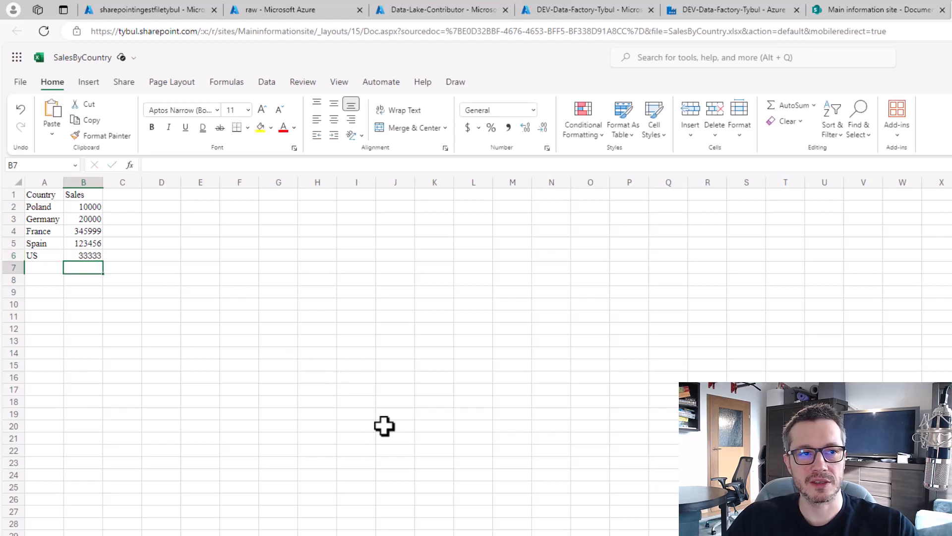
{"action": "left_click", "coordinate": [176, 8]}
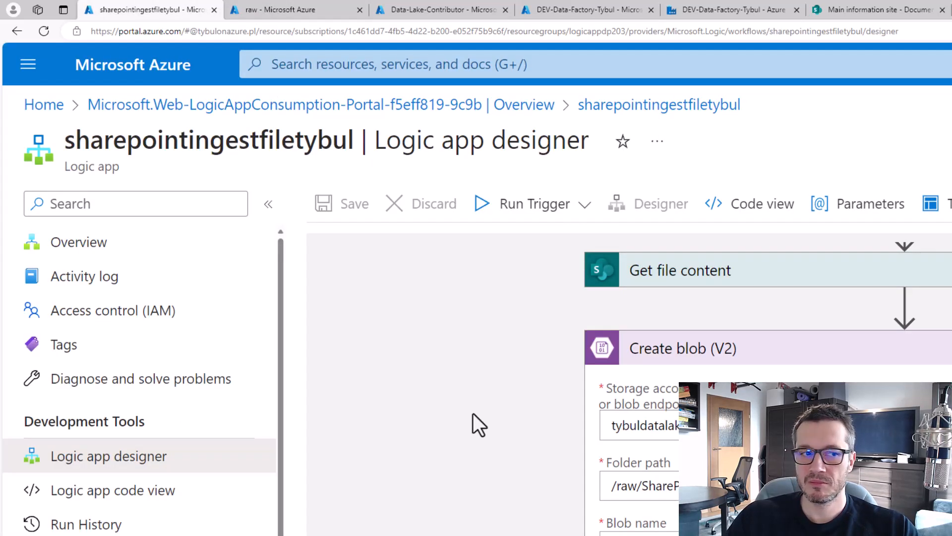
Refresh the logic app's run history to confirm a second succeeded run.
{"action": "left_click", "coordinate": [70, 250]}
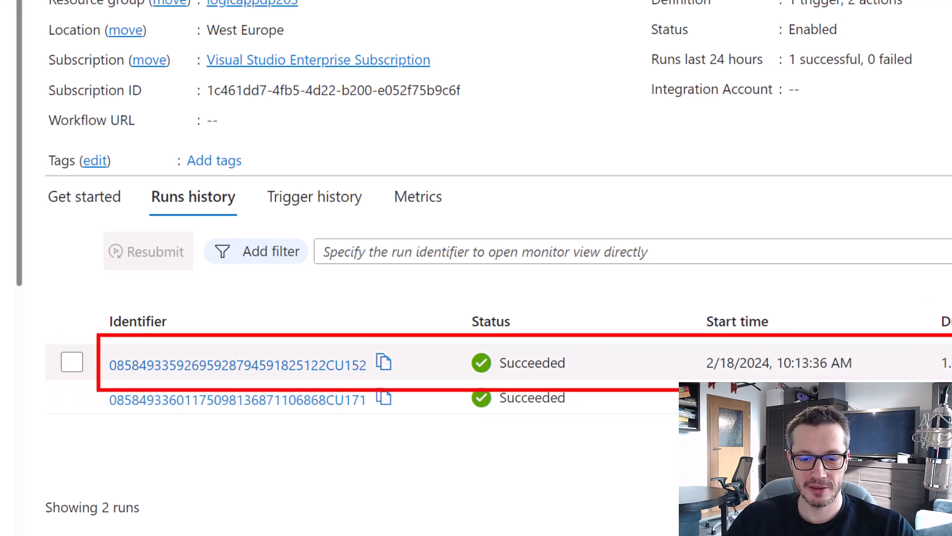
{"action": "left_click", "coordinate": [458, 203]}
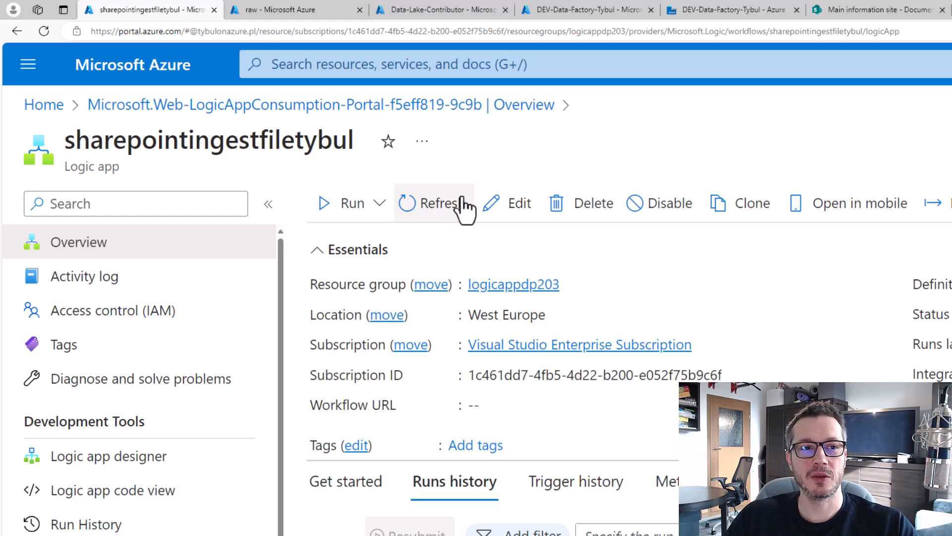
{"action": "left_click", "coordinate": [281, 11]}
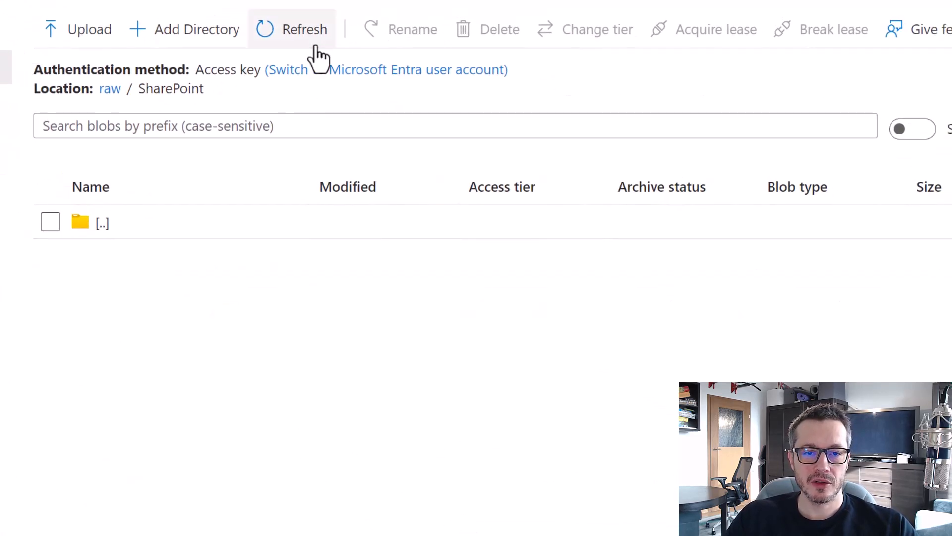
Download SalesByCountry.xlsx from raw/SharePoint and verify its US sales show 33333.
{"action": "left_click", "coordinate": [300, 42]}
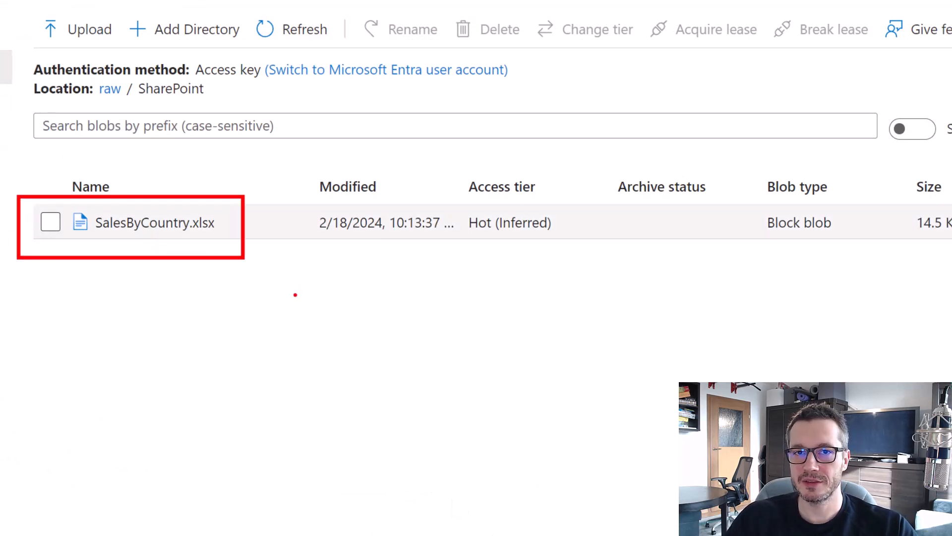
{"action": "left_click", "coordinate": [159, 225]}
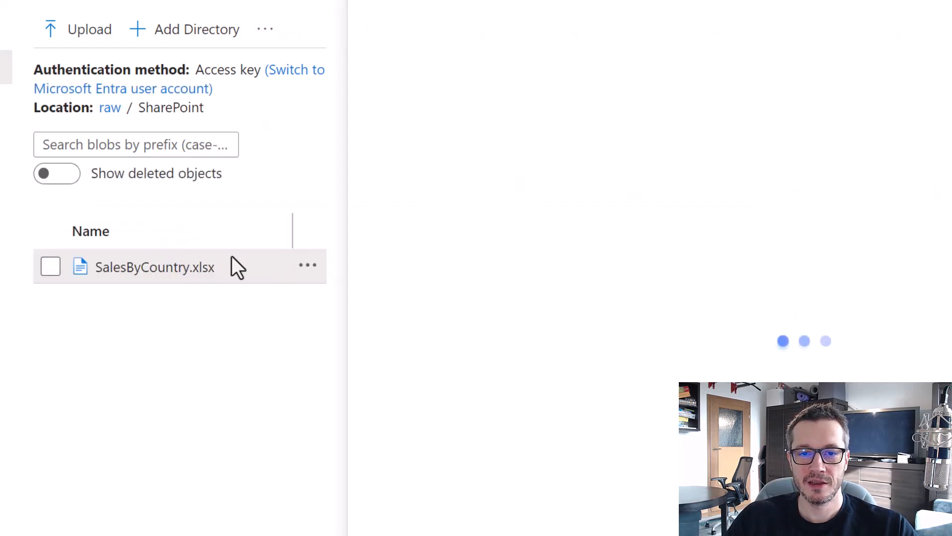
{"action": "left_click", "coordinate": [590, 36]}
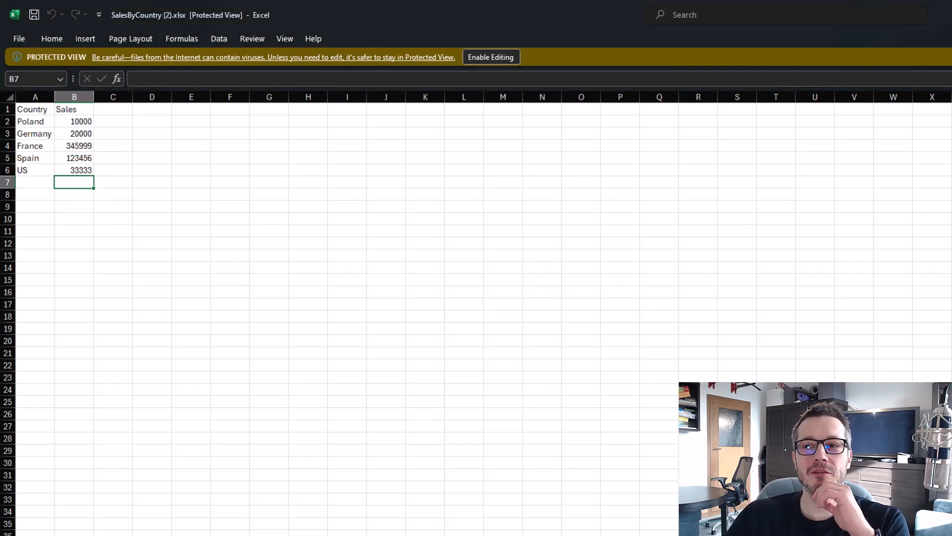
{"action": "key", "text": "alt+F4"}
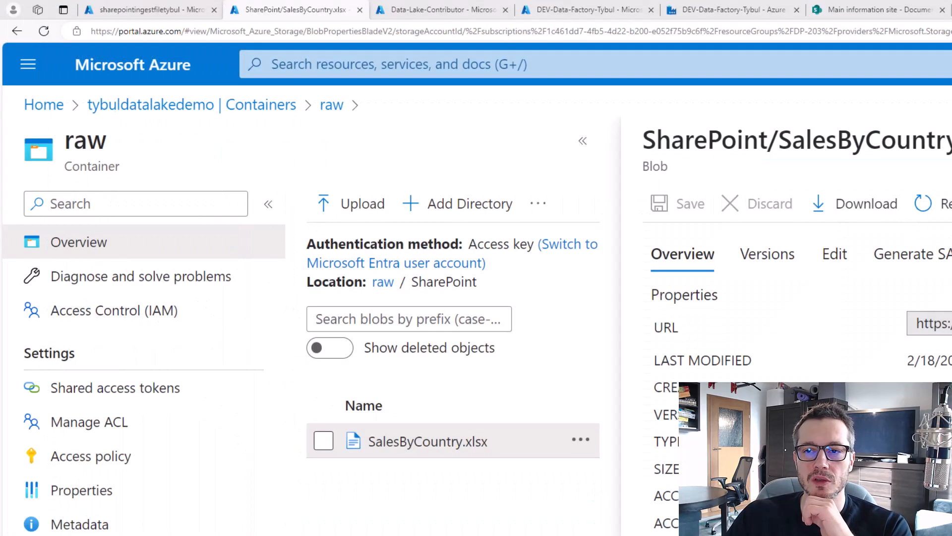